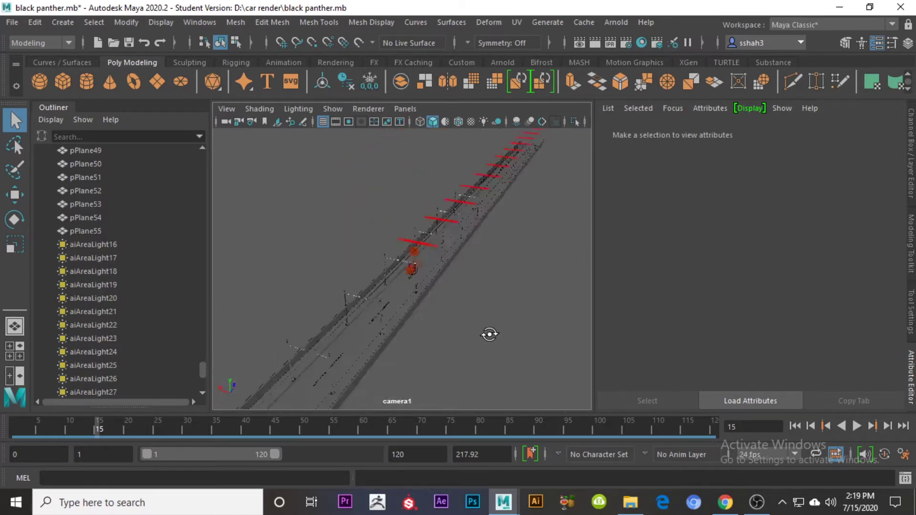
Examine the road scene from several angles, selecting the road and side planes to inspect them.
alt+drag(413, 272, 466, 315)
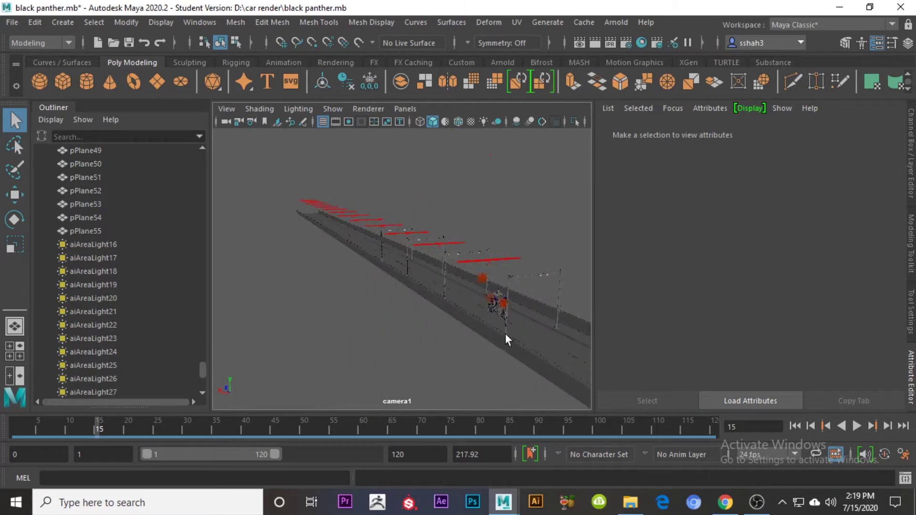
alt+drag(505, 339, 473, 337)
alt+middle_drag(473, 337, 401, 323)
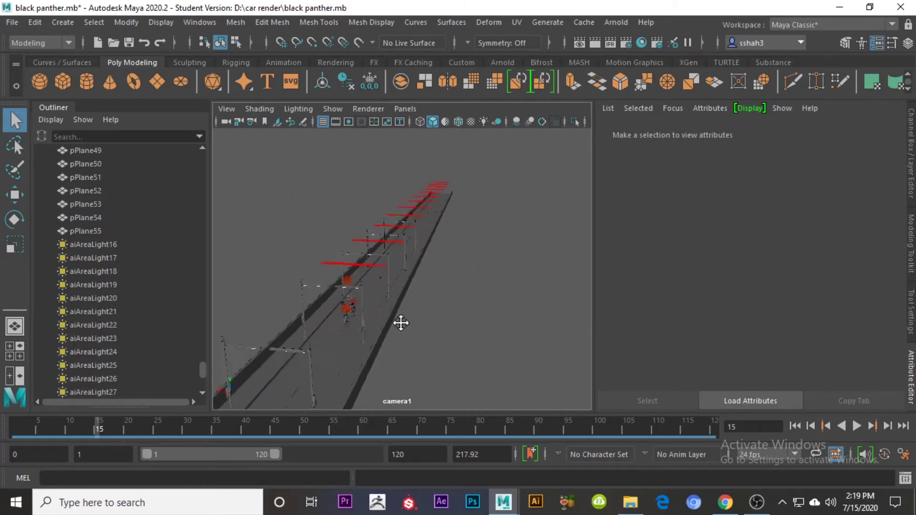
alt+drag(401, 323, 408, 305)
click(336, 333)
click(461, 279)
click(380, 278)
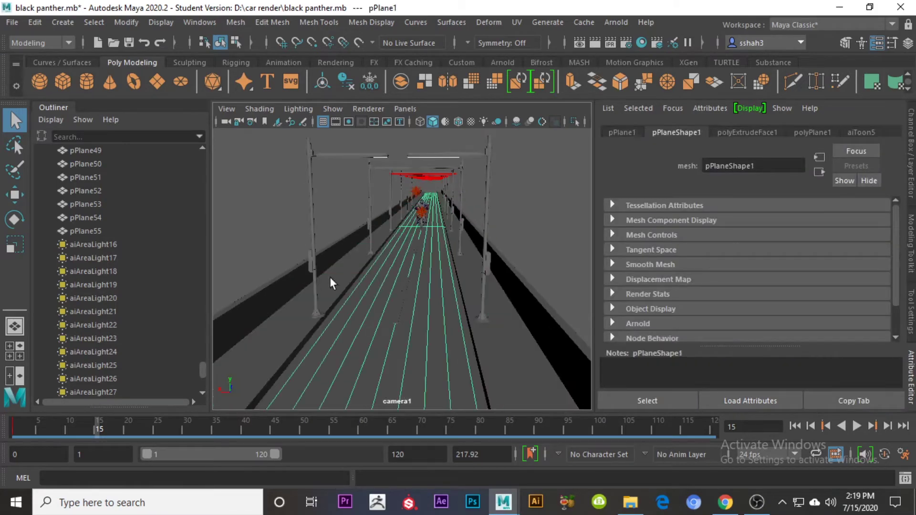
click(330, 277)
click(402, 304)
click(410, 273)
click(406, 287)
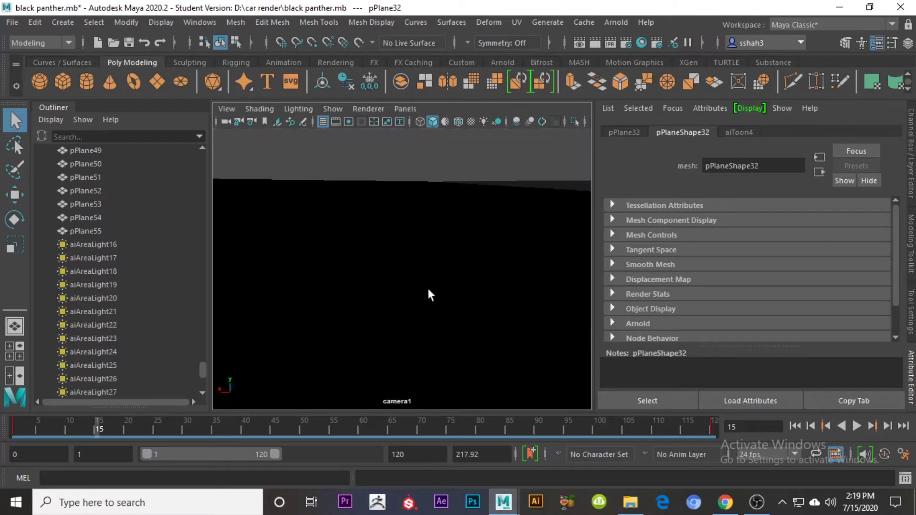
Inspect the lamp posts along the road together with the overhead area lights.
alt+drag(436, 272, 372, 311)
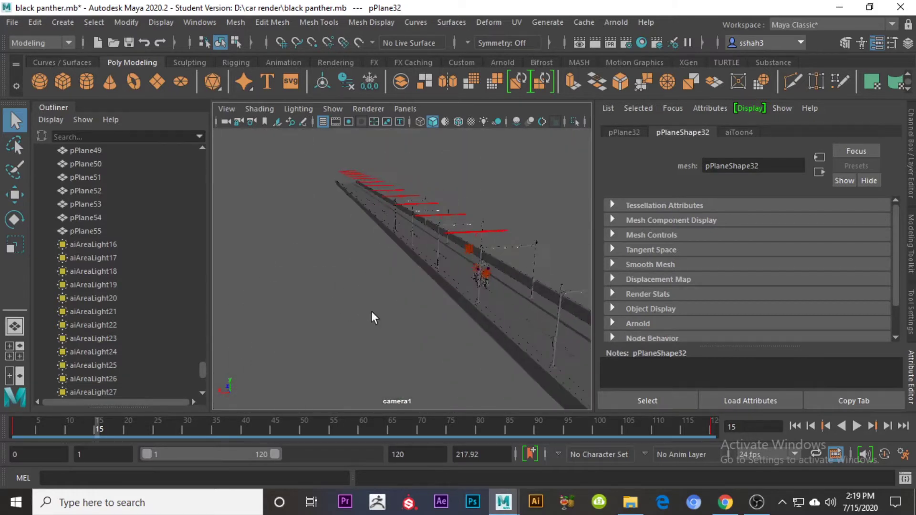
click(435, 246)
alt+middle_drag(455, 258, 419, 286)
alt+right_drag(419, 285, 452, 271)
alt+middle_drag(453, 271, 431, 322)
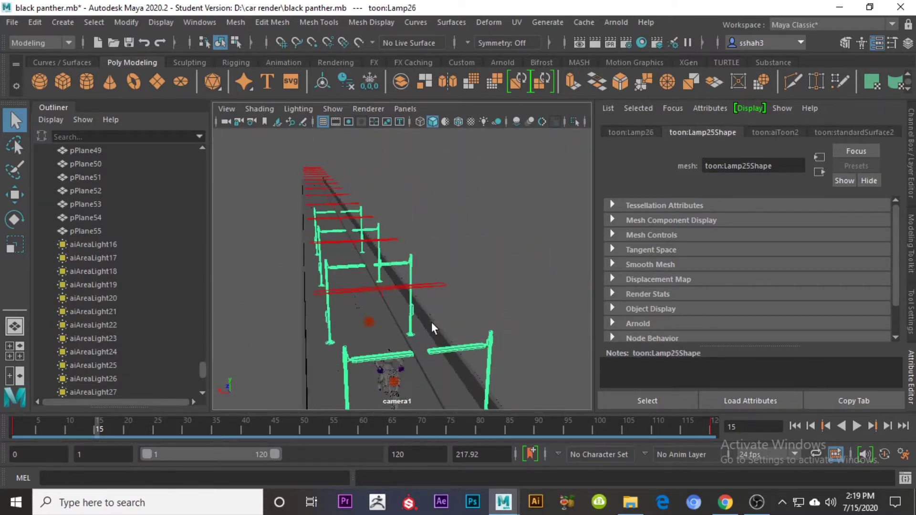
alt+drag(431, 322, 416, 295)
alt+middle_drag(383, 213, 411, 218)
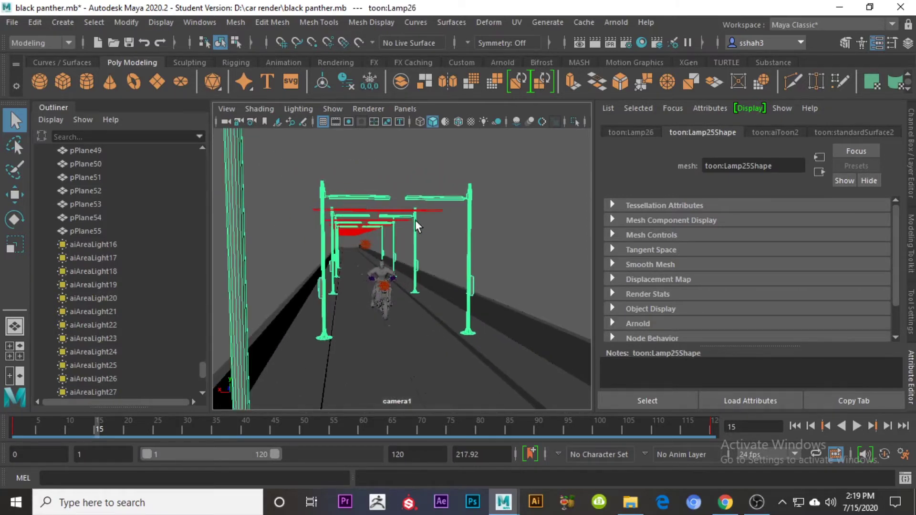
scroll(415, 219, up, 3)
alt+middle_drag(357, 238, 371, 237)
mouse_move(465, 244)
alt+mouse_down()
mouse_move(463, 252)
mouse_move(448, 243)
mouse_move(472, 234)
alt+mouse_up()
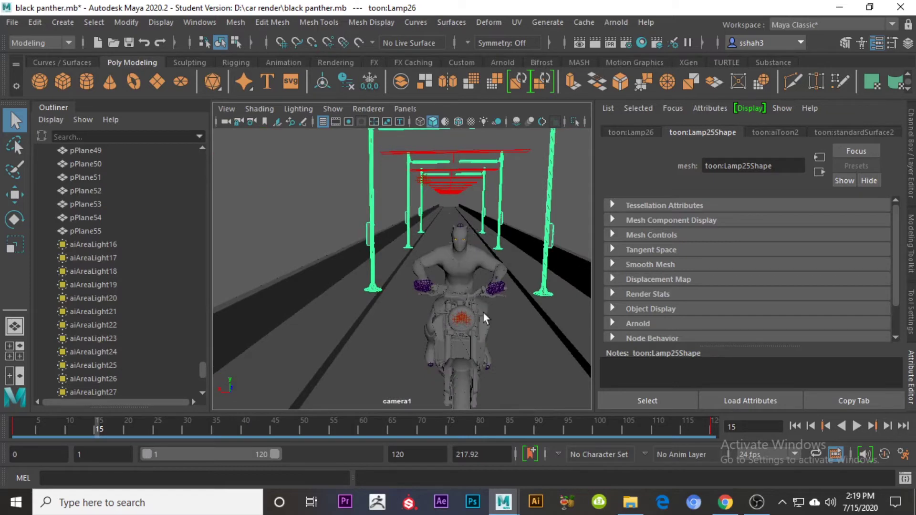
Examine the motorcycle rider and the road surface around him from the front and side.
alt+drag(483, 311, 436, 277)
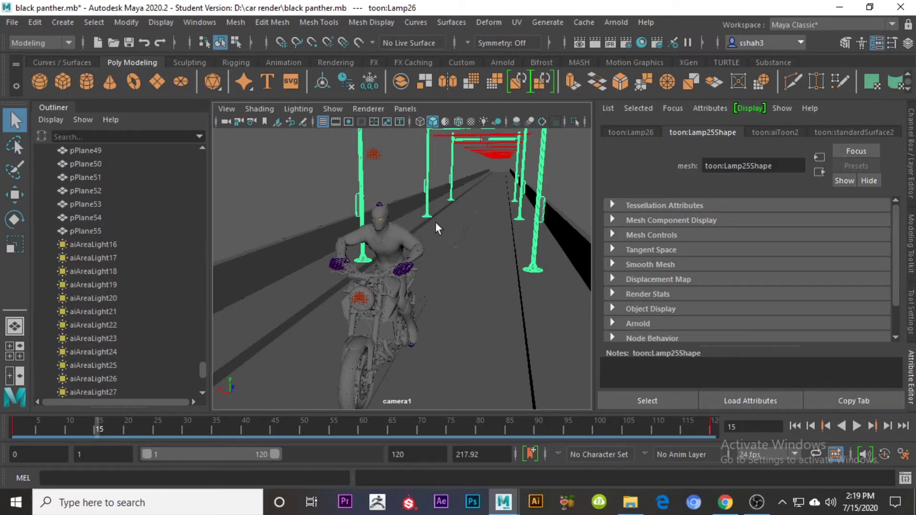
click(312, 196)
scroll(409, 249, down, 5)
alt+middle_drag(408, 249, 414, 251)
scroll(414, 251, up, 5)
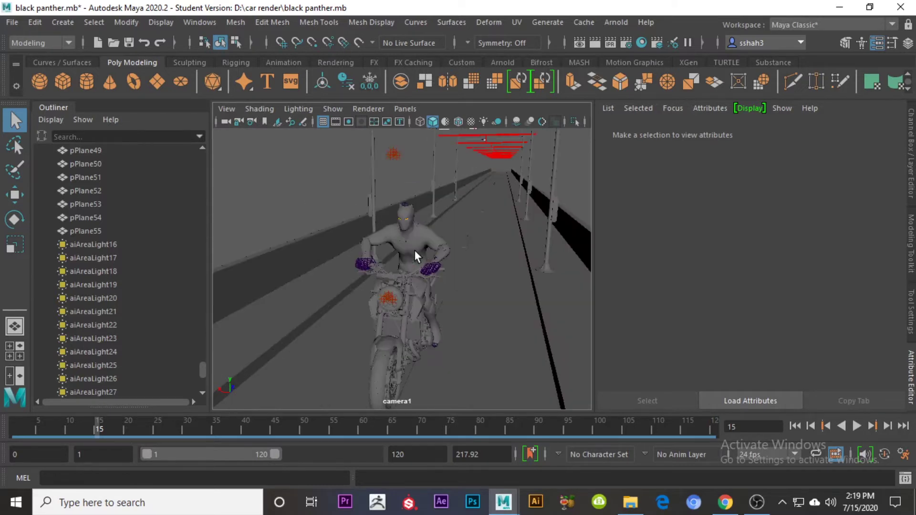
alt+drag(362, 262, 377, 272)
alt+drag(495, 254, 409, 255)
scroll(414, 250, down, 8)
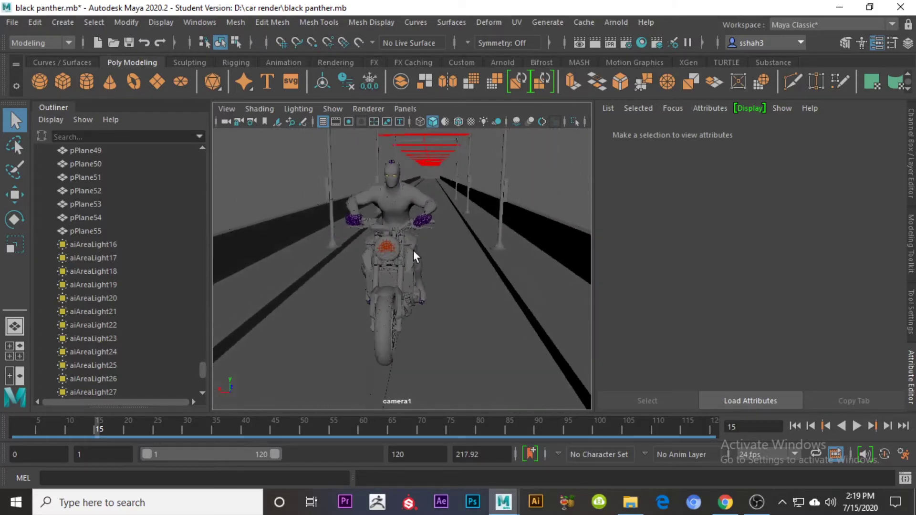
click(431, 236)
scroll(433, 233, up, 8)
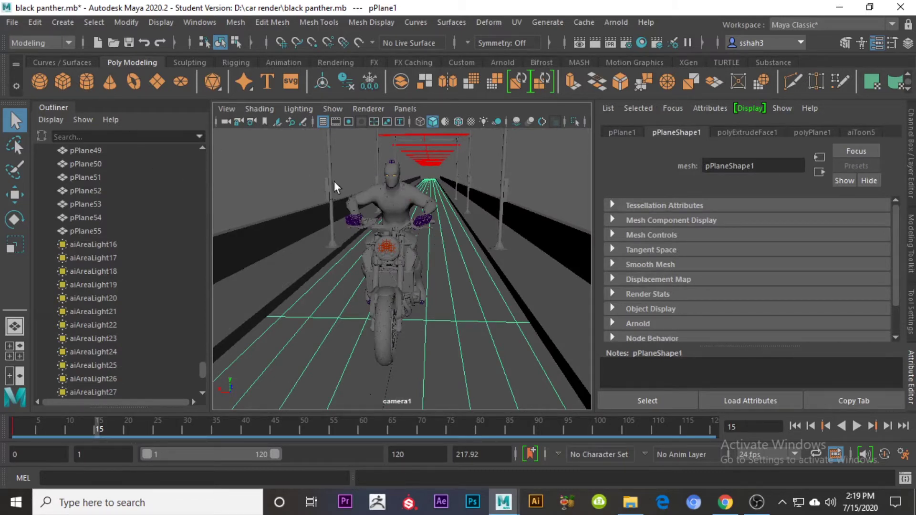
Create a polygon cube and move it into the empty space beside the road.
click(531, 170)
alt+middle_drag(461, 187, 388, 208)
scroll(403, 205, down, 6)
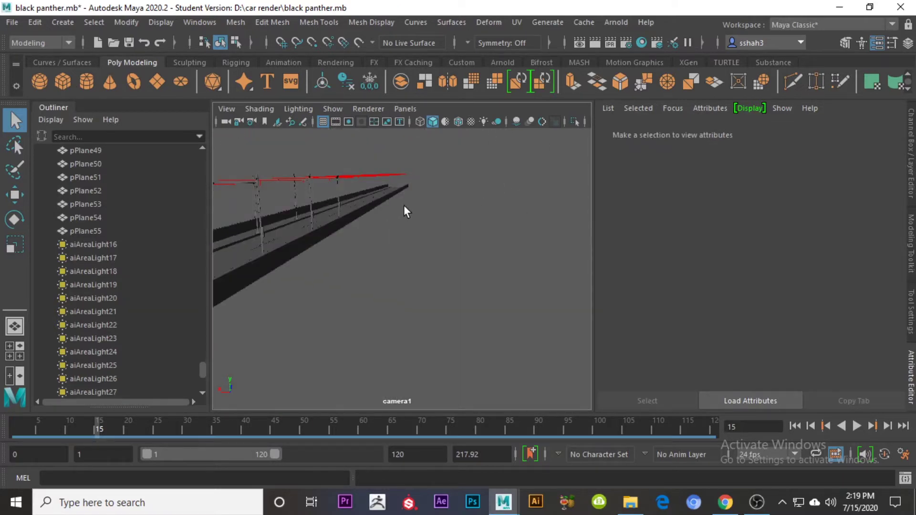
click(64, 87)
alt+drag(411, 273, 383, 291)
key(w)
drag(349, 248, 466, 264)
key(f)
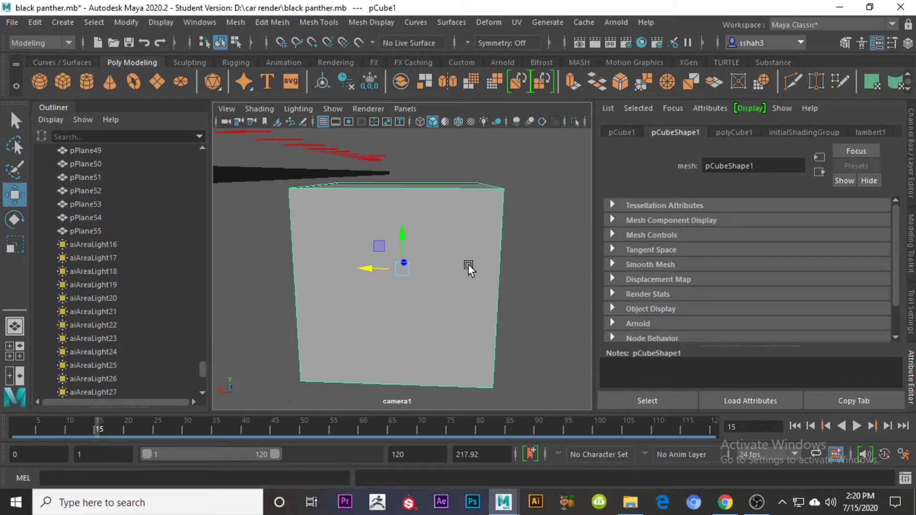
scroll(463, 264, down, 7)
scroll(390, 280, up, 4)
Scale the cube up uniformly so it is large enough to serve as a test object beside the road.
click(16, 245)
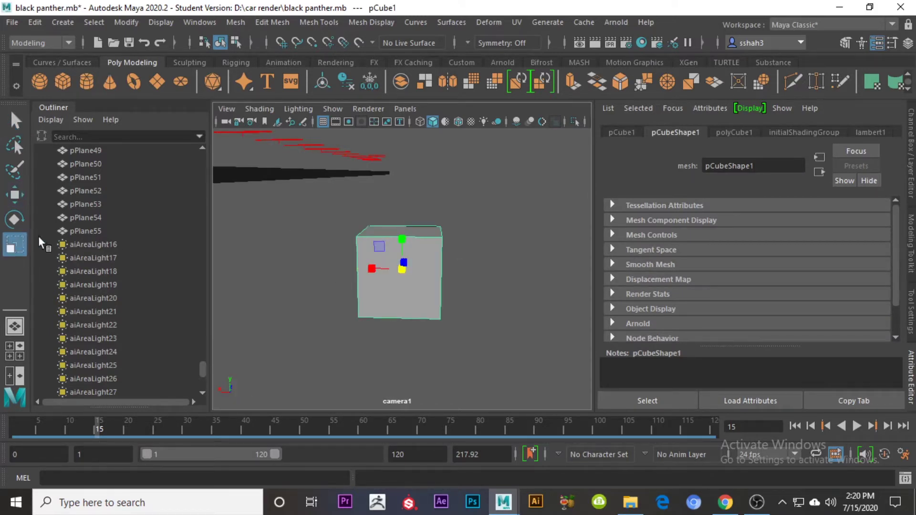
drag(402, 270, 571, 284)
scroll(443, 261, down, 7)
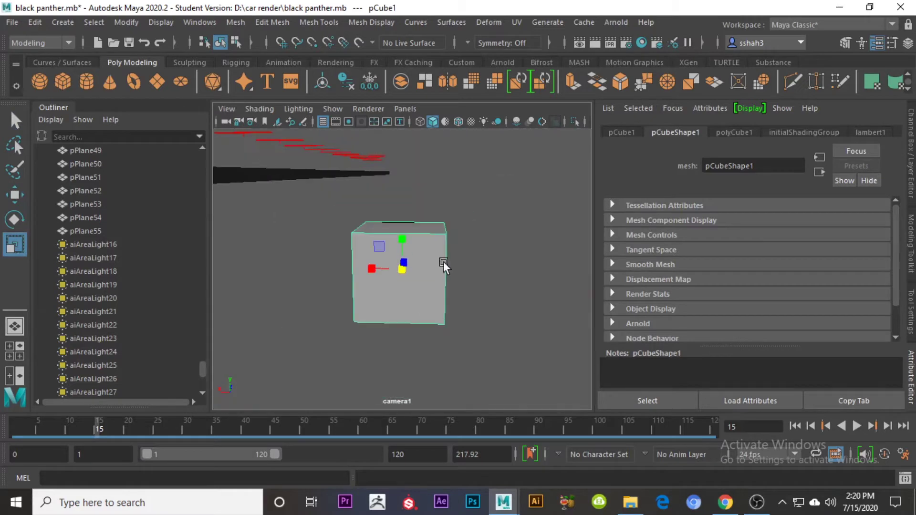
scroll(376, 194, down, 10)
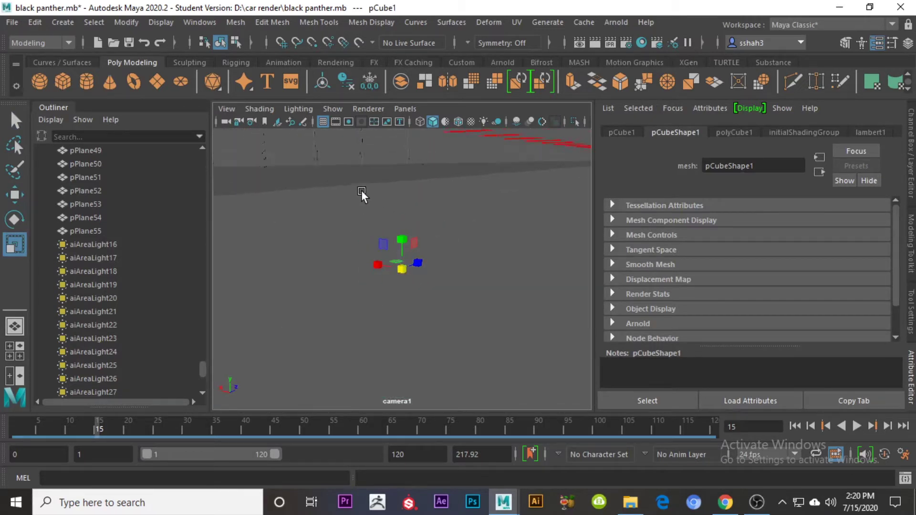
scroll(363, 191, up, 10)
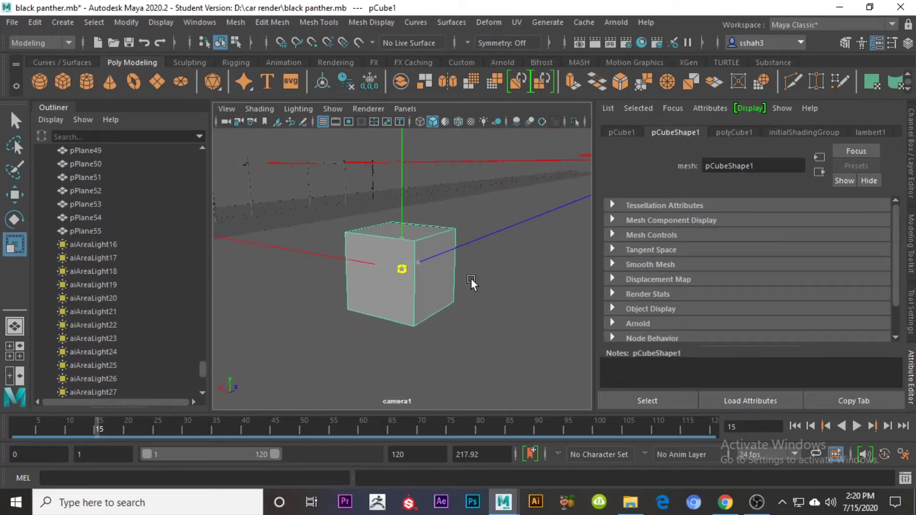
alt+drag(357, 271, 340, 259)
Duplicate one of the area lights above the road and position the copy over the cube.
click(240, 150)
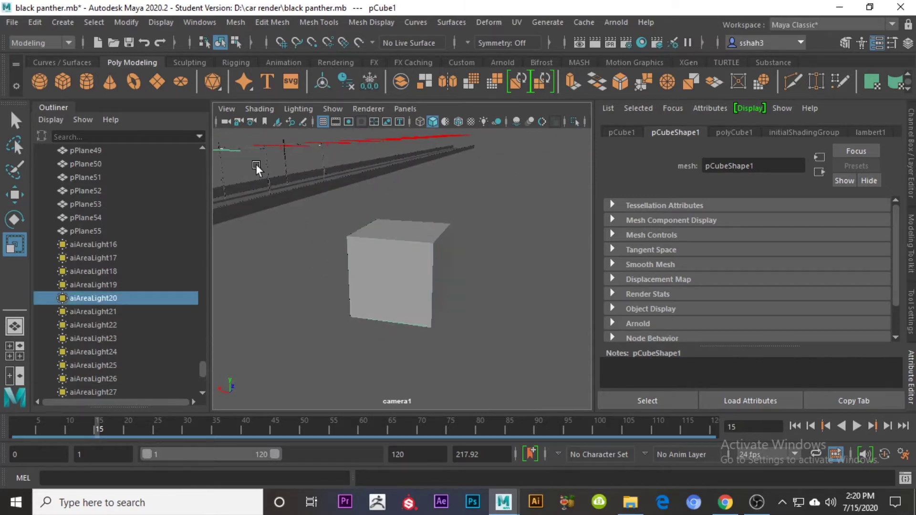
click(14, 169)
click(14, 196)
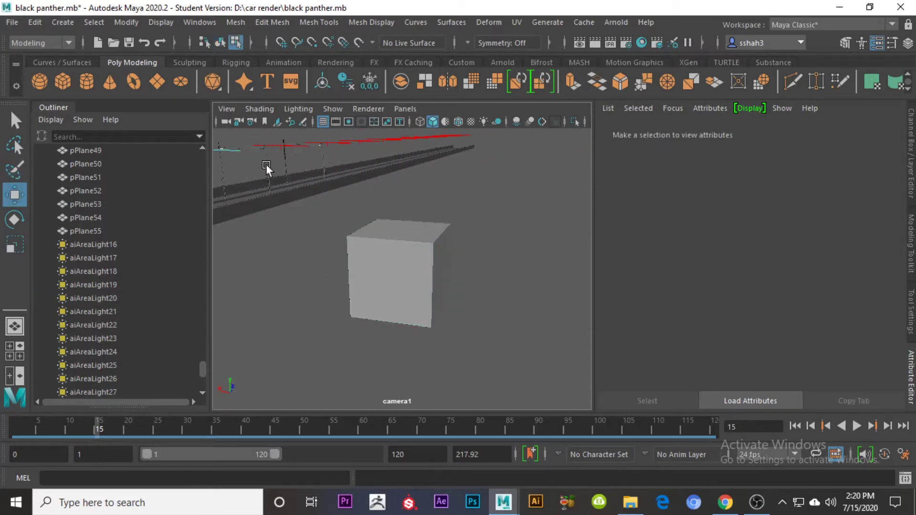
click(236, 148)
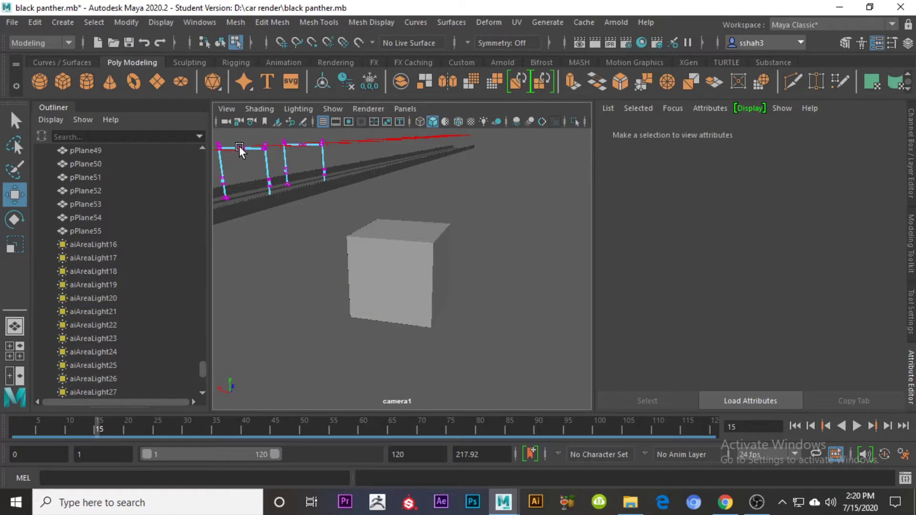
right_click(239, 146)
right_drag(234, 146, 289, 118)
alt+middle_drag(292, 195, 353, 215)
click(231, 160)
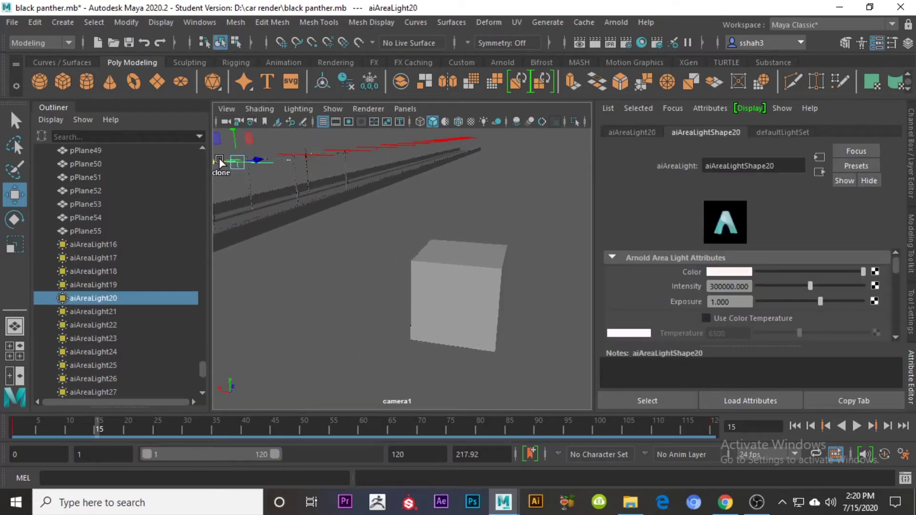
shift+drag(219, 160, 353, 185)
mouse_move(459, 186)
alt+mouse_down()
mouse_move(484, 204)
mouse_move(547, 168)
mouse_move(473, 207)
alt+mouse_up()
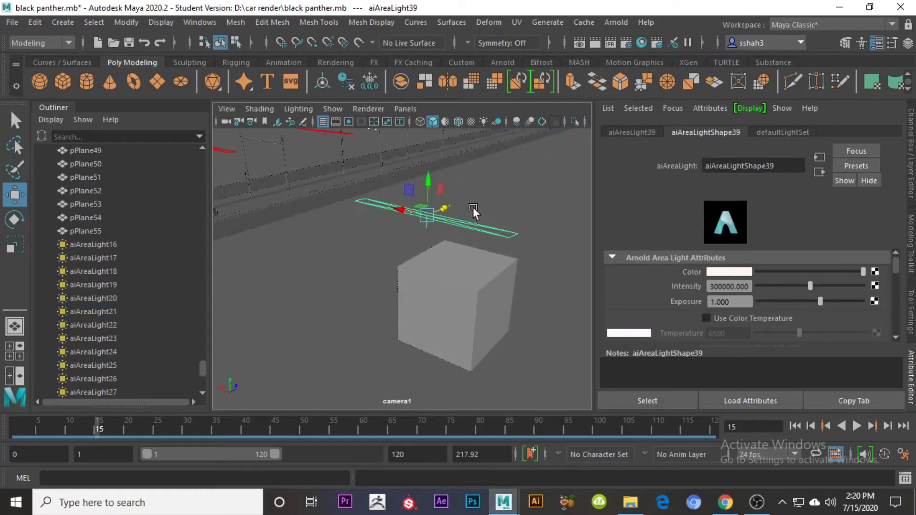
Reshape the copied area light from a narrow strip into a broad panel extending beyond the cube's top.
key(r)
drag(411, 231, 347, 245)
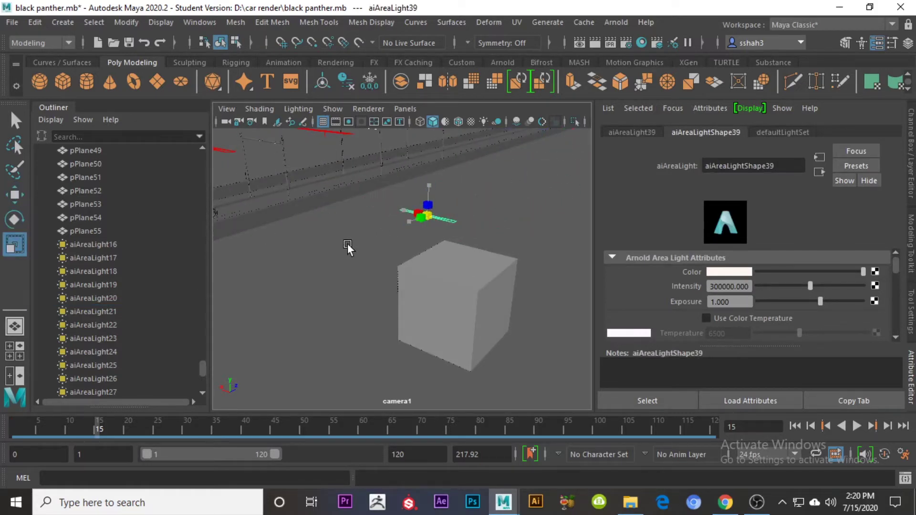
key(t)
drag(300, 268, 238, 273)
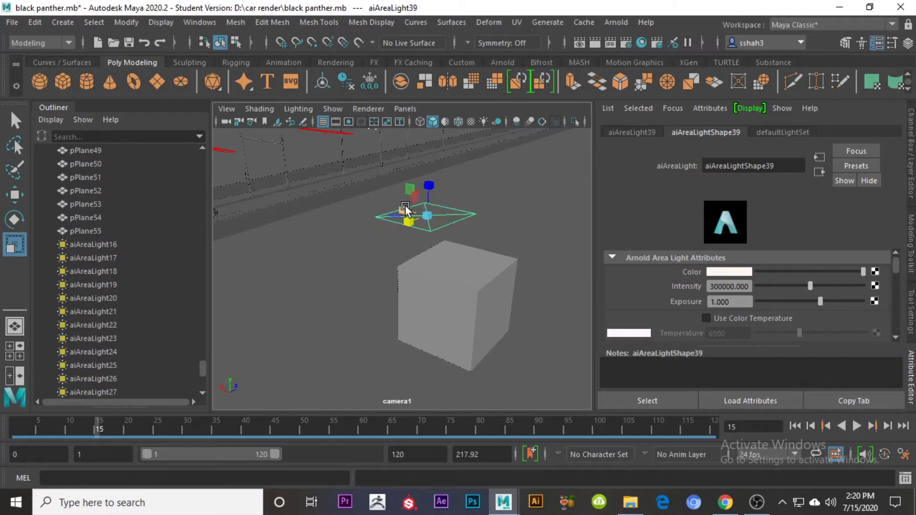
drag(404, 209, 420, 251)
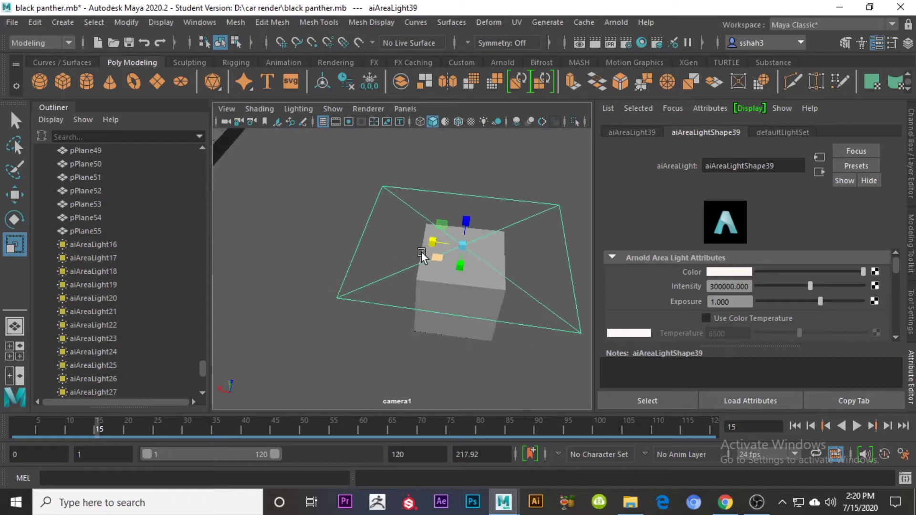
click(15, 195)
mouse_move(487, 236)
alt+mouse_down()
mouse_move(466, 245)
mouse_move(486, 224)
alt+mouse_up()
click(337, 319)
alt+drag(336, 319, 315, 288)
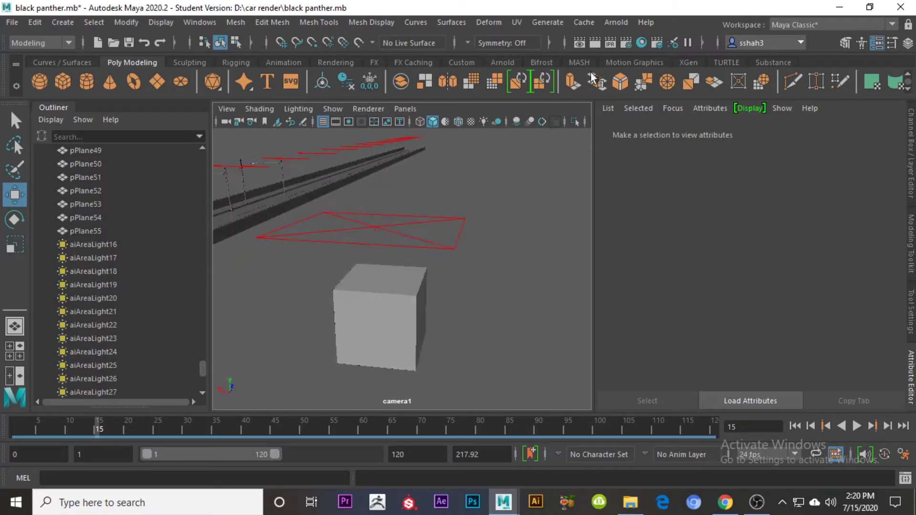
Set the Arnold render filter type to gaussian, at a width of 2.000.
click(629, 42)
click(379, 210)
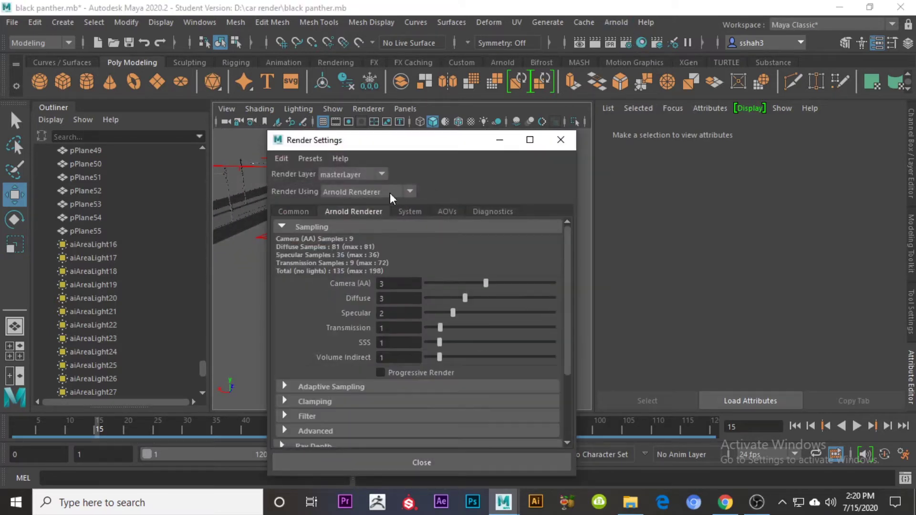
drag(423, 139, 736, 68)
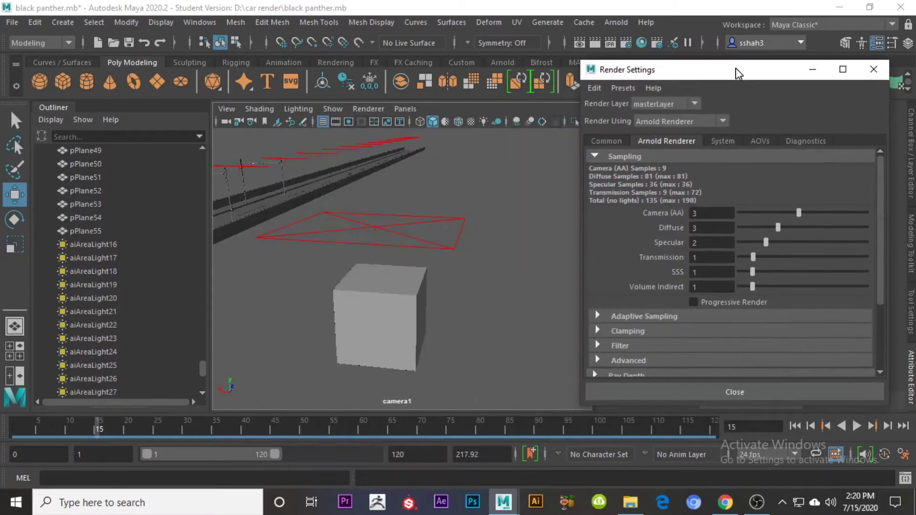
click(602, 346)
scroll(714, 339, down, 2)
click(750, 321)
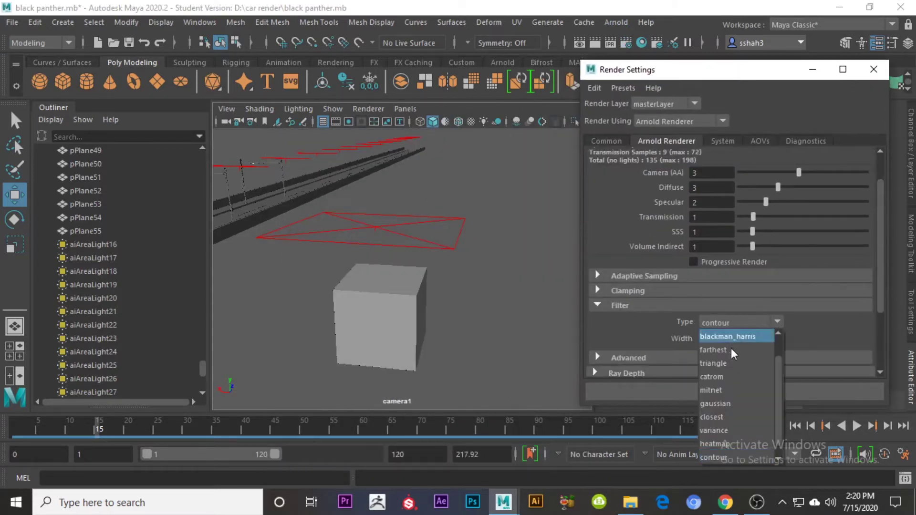
click(712, 403)
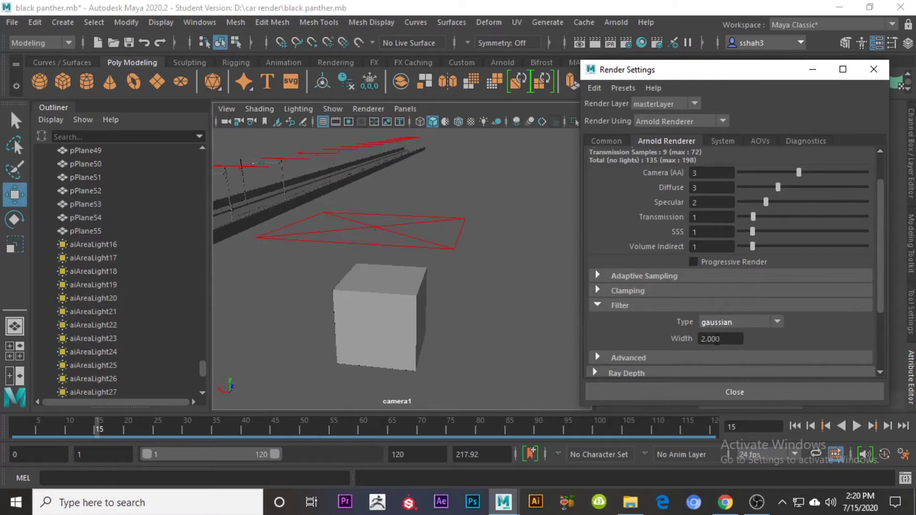
click(471, 313)
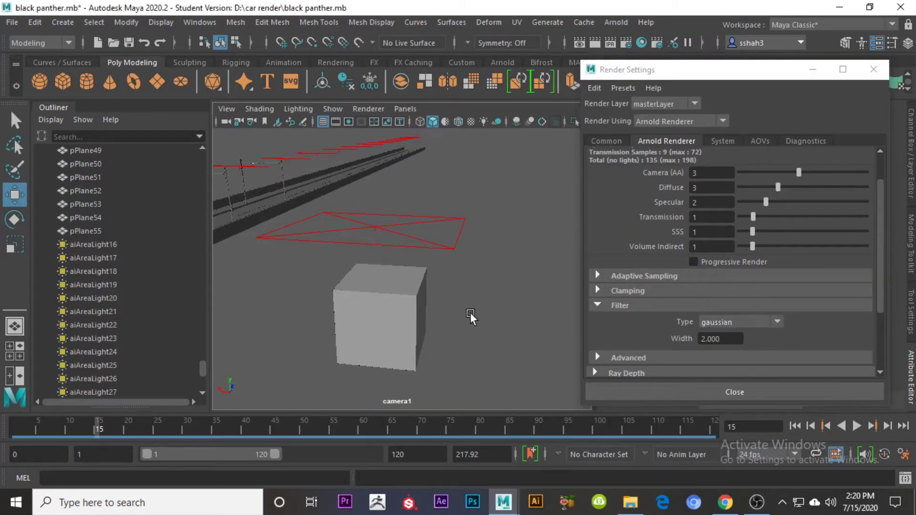
Assign a new Arnold aiToon shader to the test cube.
click(405, 311)
right_click(387, 297)
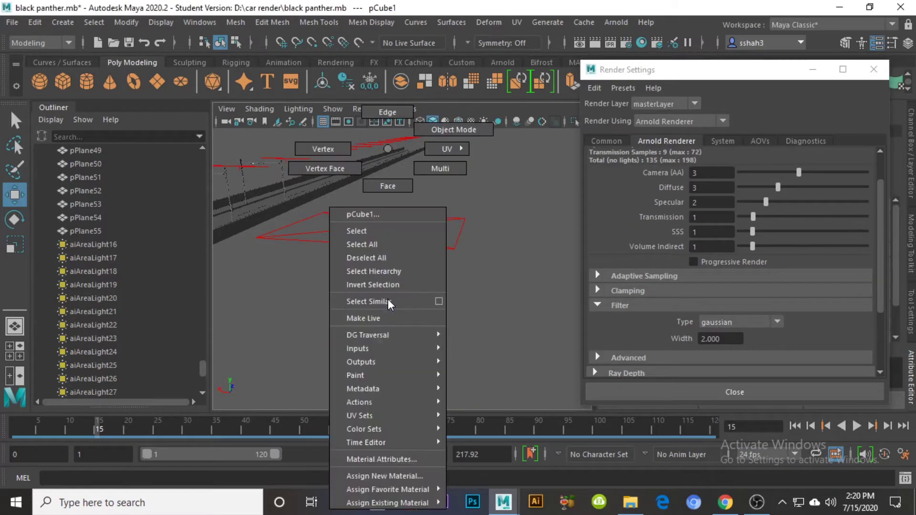
click(403, 482)
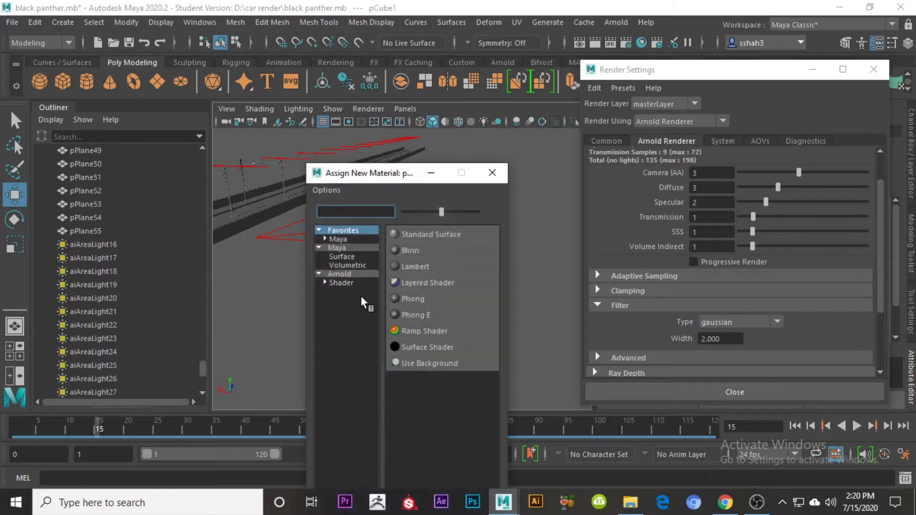
click(347, 288)
drag(375, 172, 102, 113)
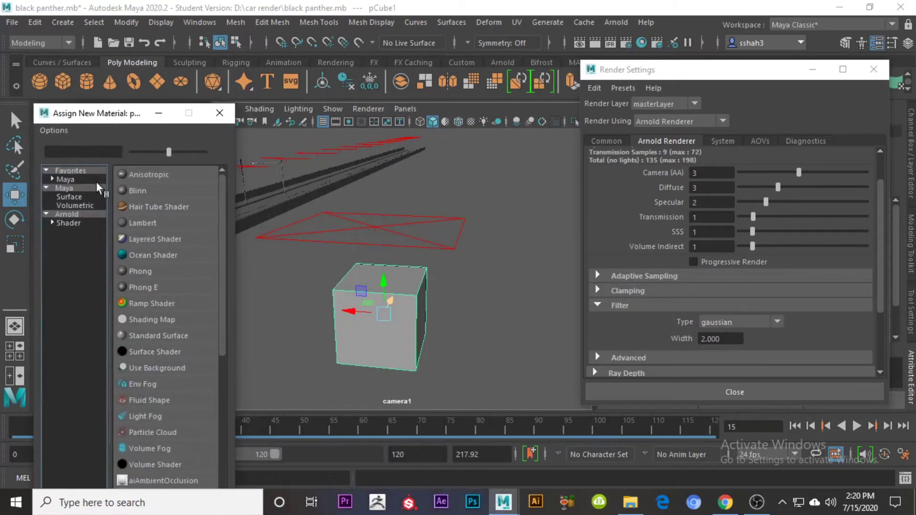
click(67, 223)
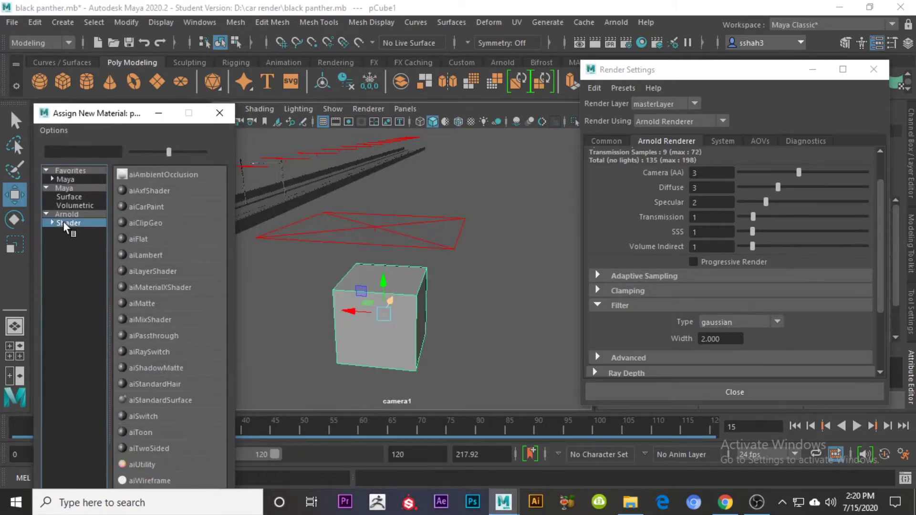
click(141, 433)
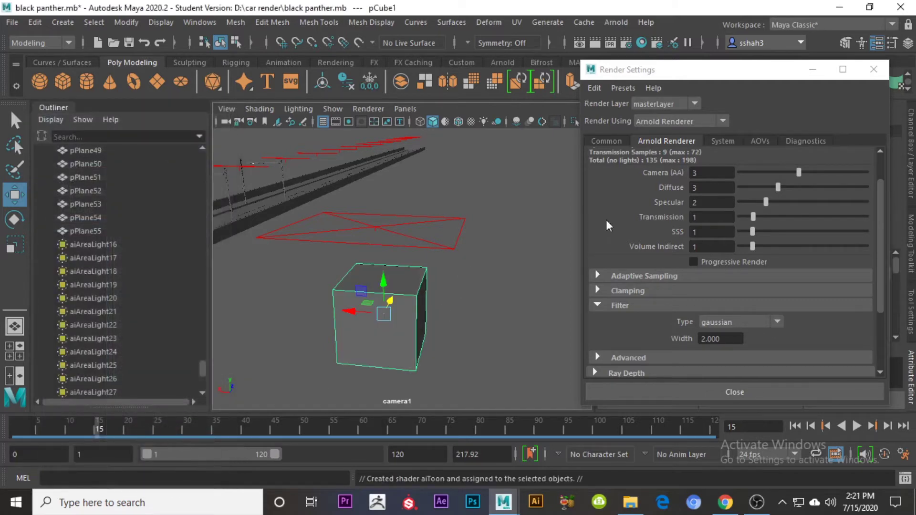
Render the toon-shaded cube in Arnold from a corner-on camera view to check its look with the gaussian filter.
click(813, 70)
alt+drag(493, 308, 617, 316)
scroll(778, 274, down, 5)
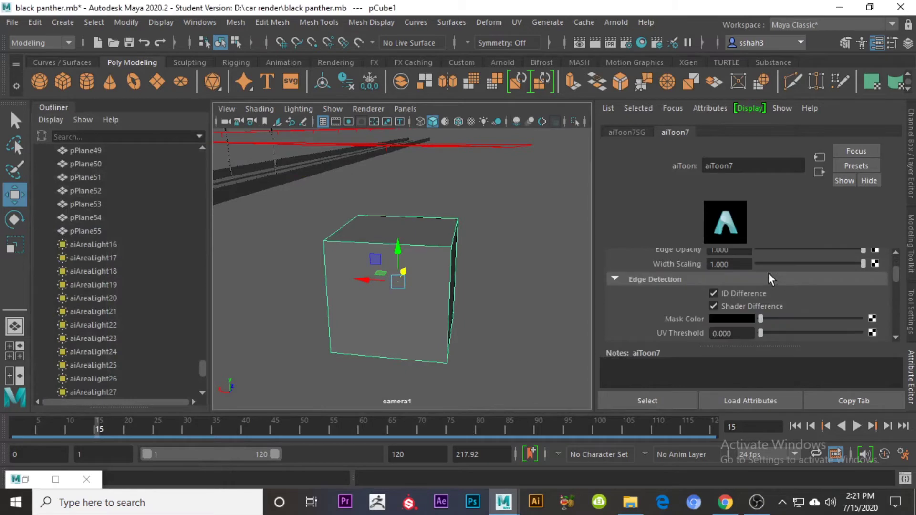
scroll(769, 280, down, 3)
alt+drag(526, 271, 481, 274)
click(616, 22)
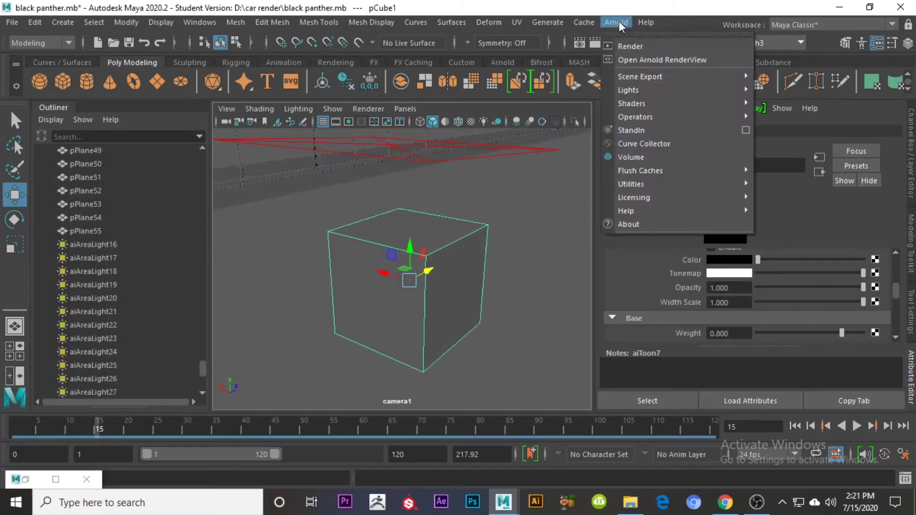
click(627, 49)
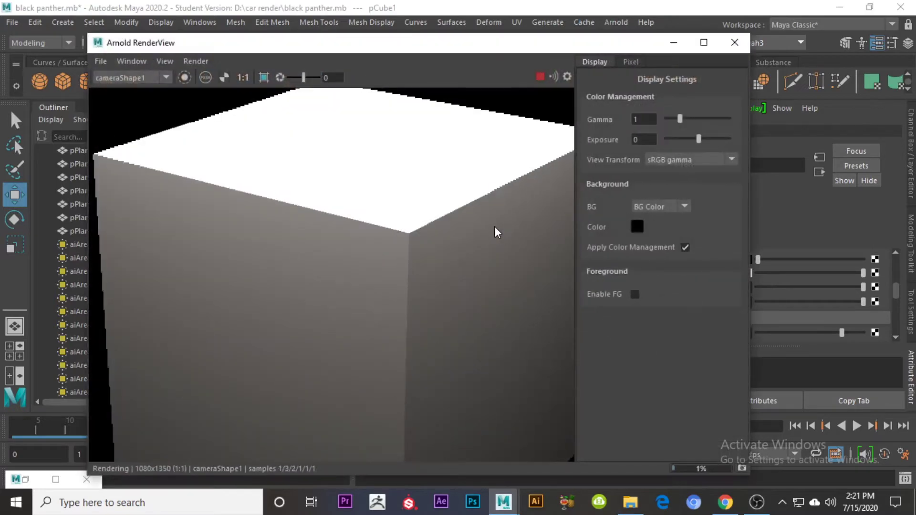
scroll(383, 213, down, 3)
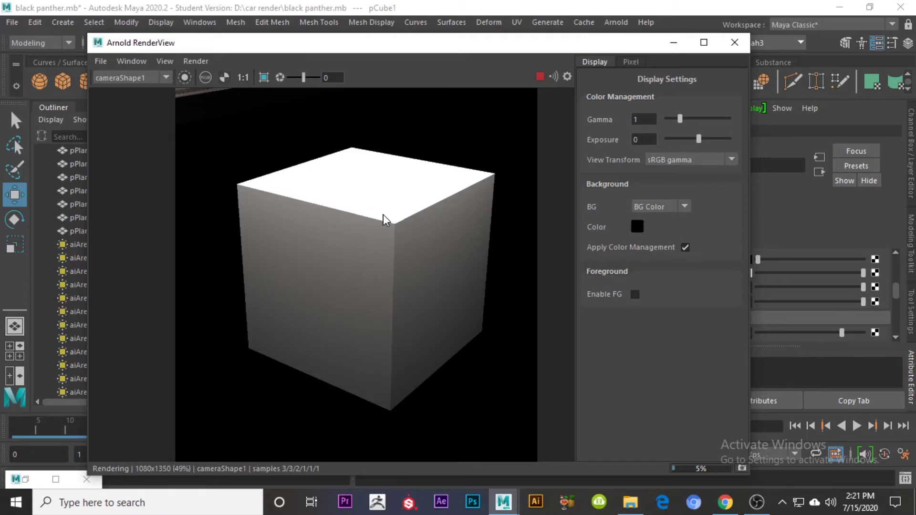
click(734, 42)
Change the Arnold render filter type to contour.
click(627, 42)
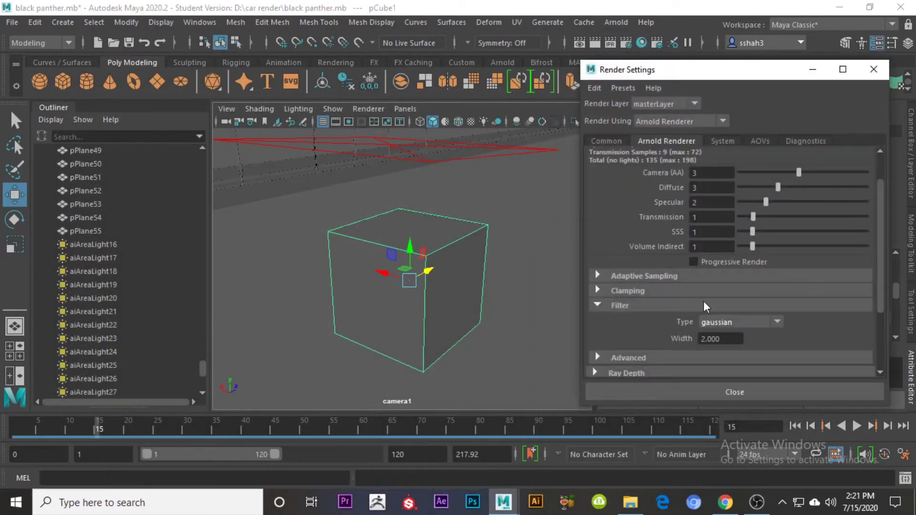
click(718, 323)
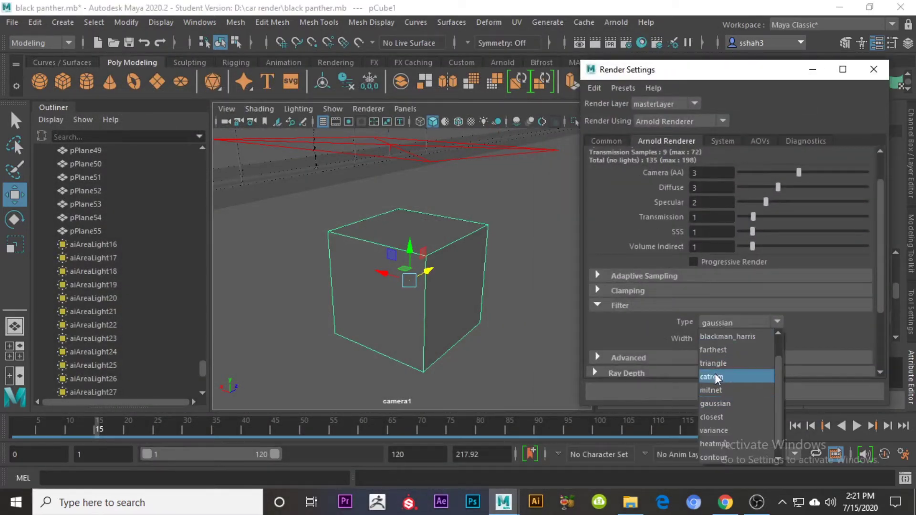
scroll(732, 407, down, 1)
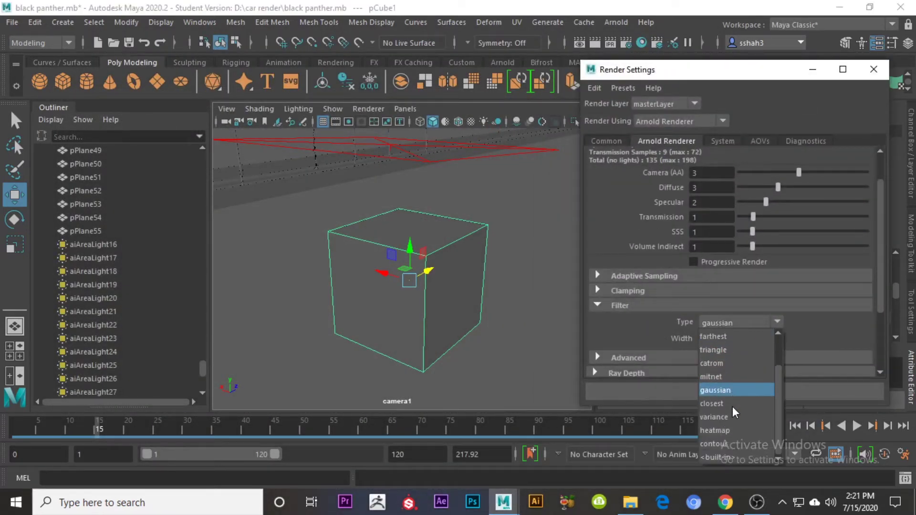
click(713, 442)
Render the cube in Arnold with the contour filter and keep the render view open.
click(517, 288)
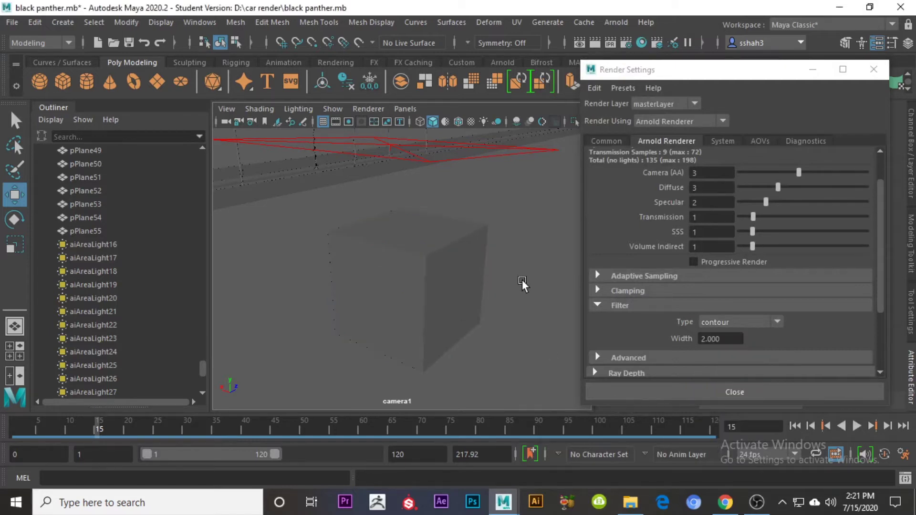
alt+middle_drag(522, 280, 507, 189)
click(614, 22)
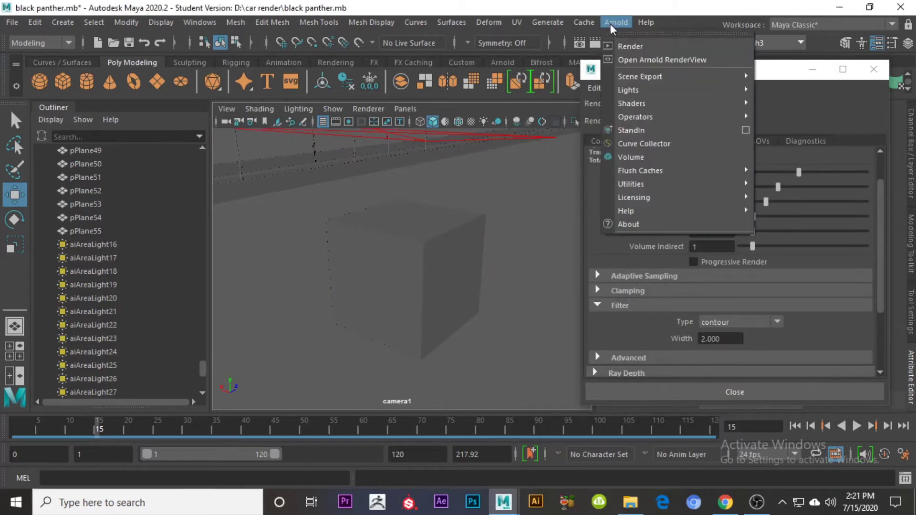
click(635, 46)
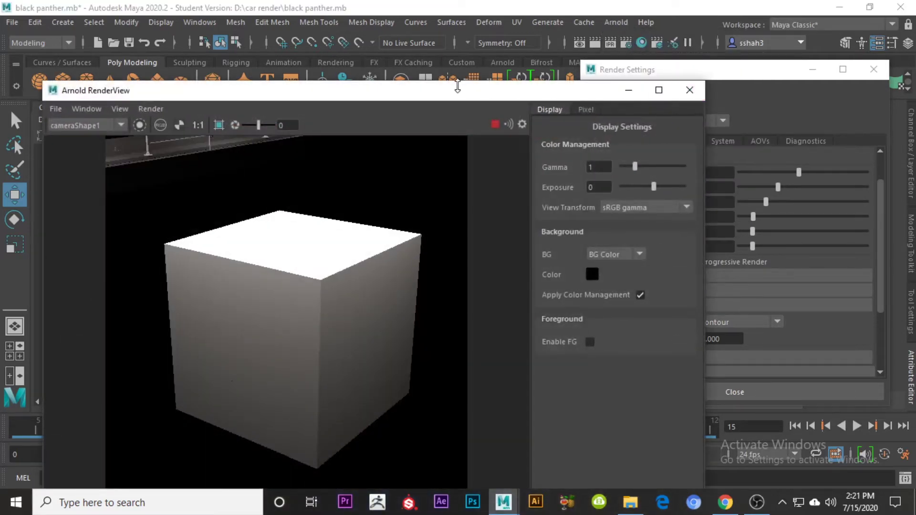
drag(458, 86, 617, 101)
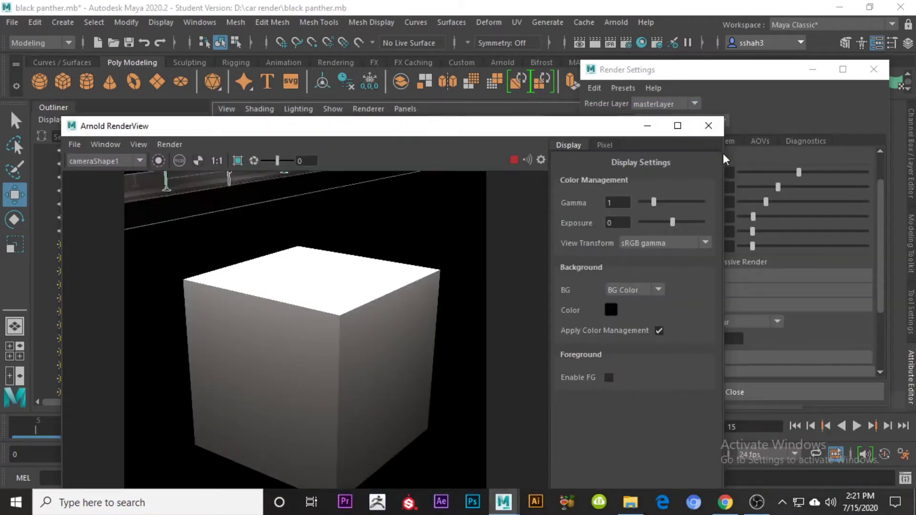
Put the render settings away, reselect the cube and show its aiToon shader's Edge attributes beside the render.
click(726, 159)
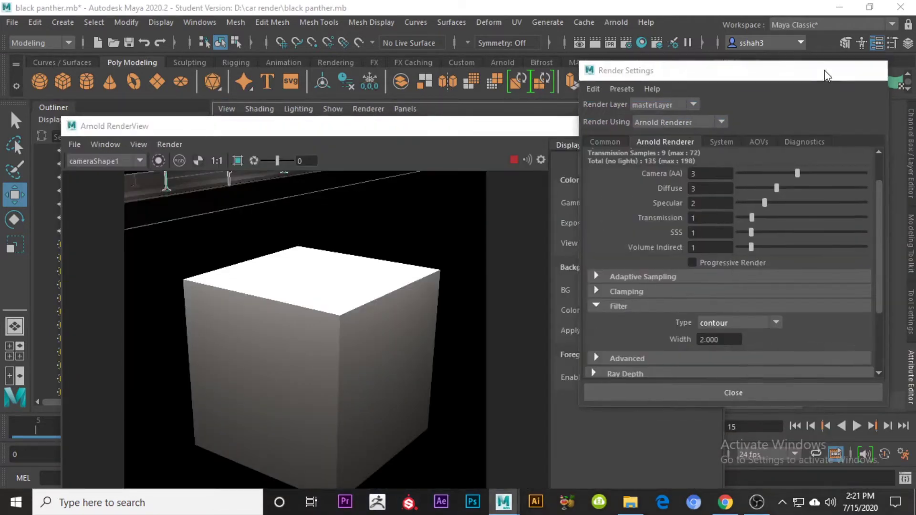
click(874, 69)
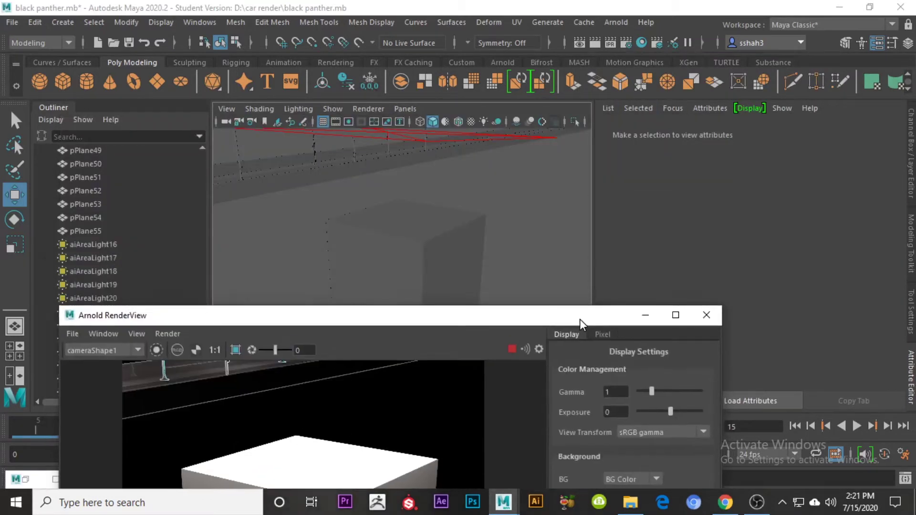
click(405, 252)
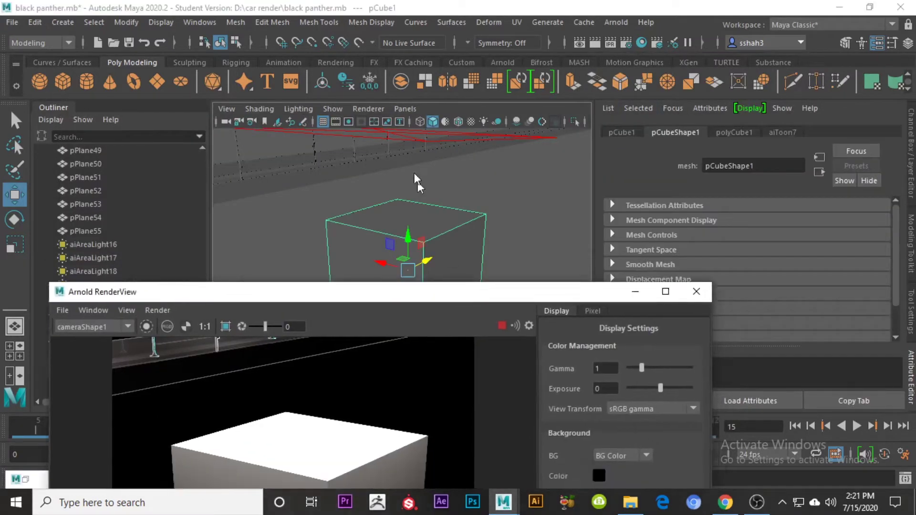
drag(501, 292, 434, 119)
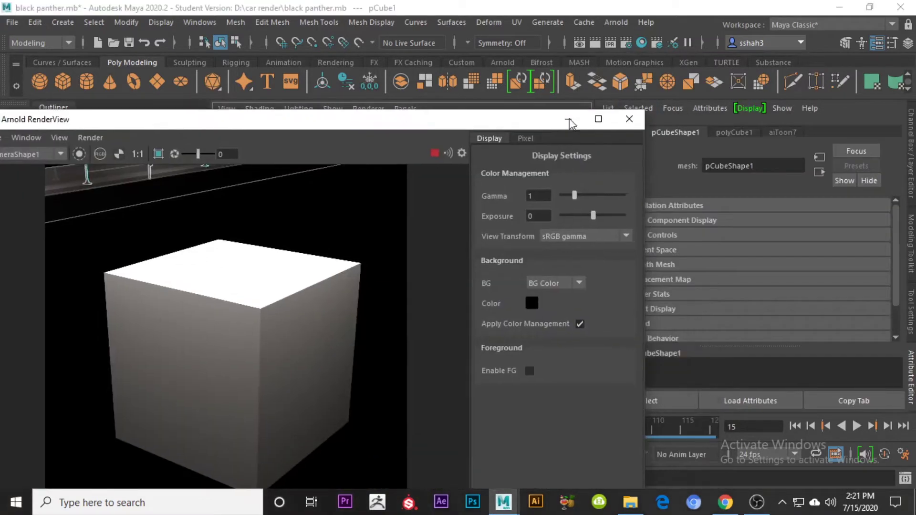
click(780, 136)
drag(504, 125, 460, 95)
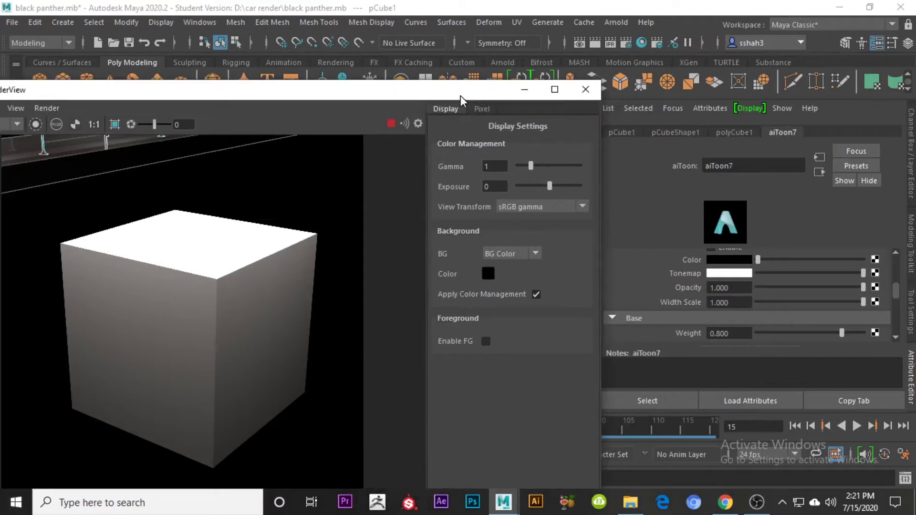
scroll(699, 300, up, 6)
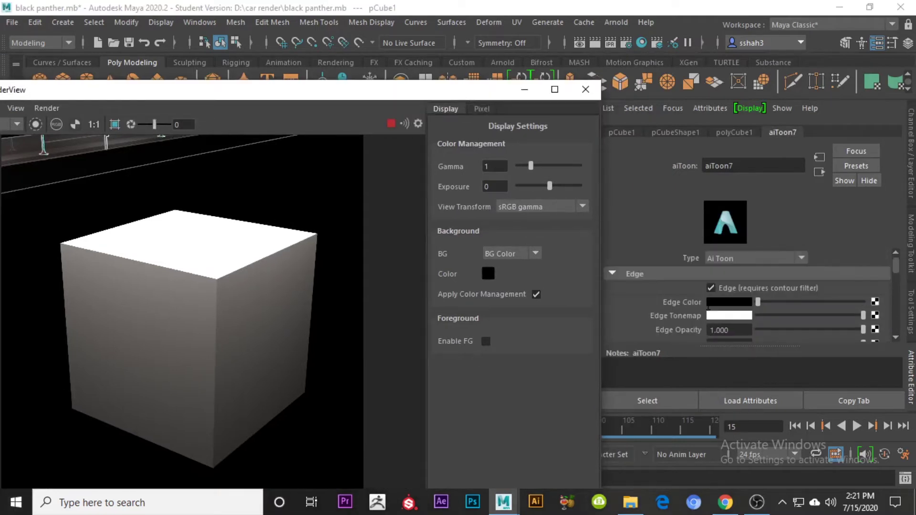
Set the toon shader's edge color to white and inspect the cube's outline in the render.
click(721, 302)
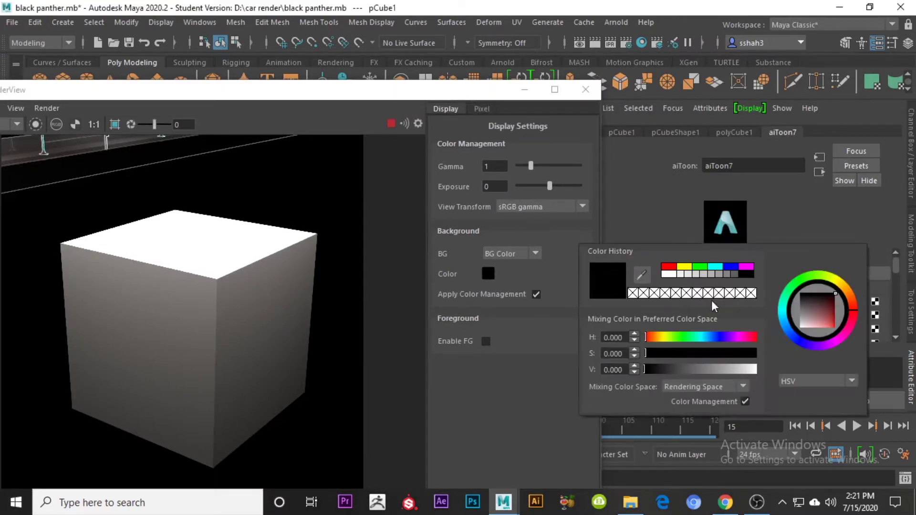
click(667, 275)
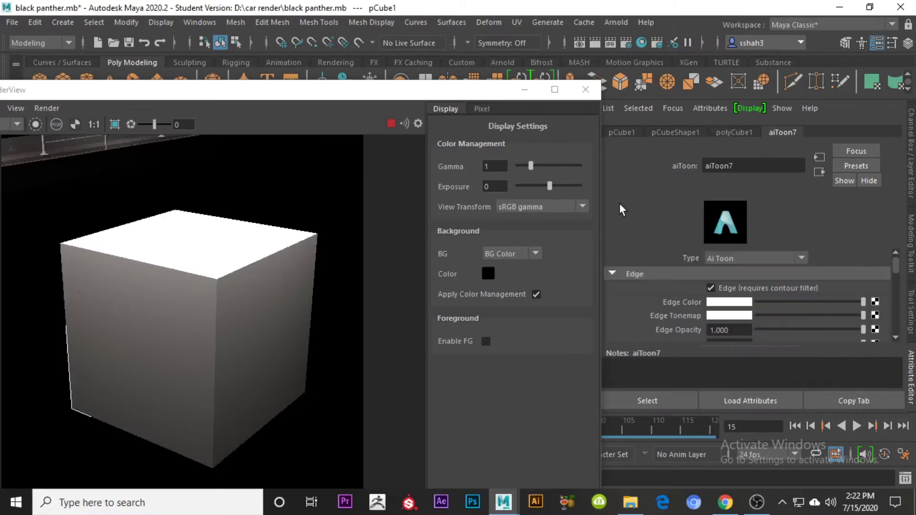
scroll(753, 285, down, 2)
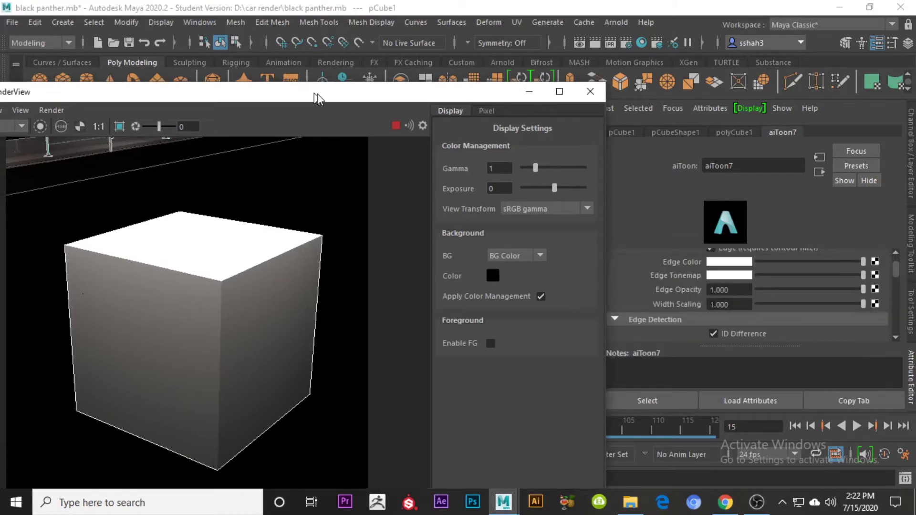
drag(317, 94, 669, 92)
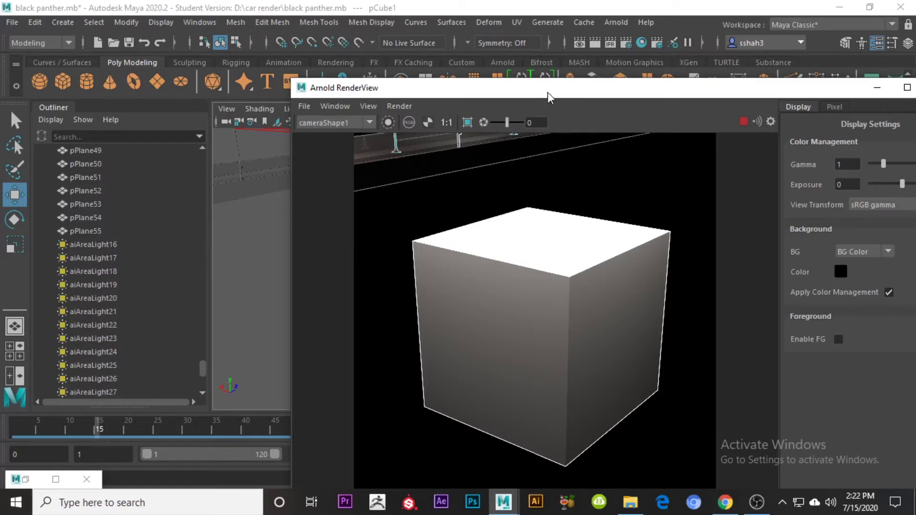
drag(547, 93, 212, 90)
Try yellow as the toon shader's edge color, and settle on green.
scroll(710, 267, up, 2)
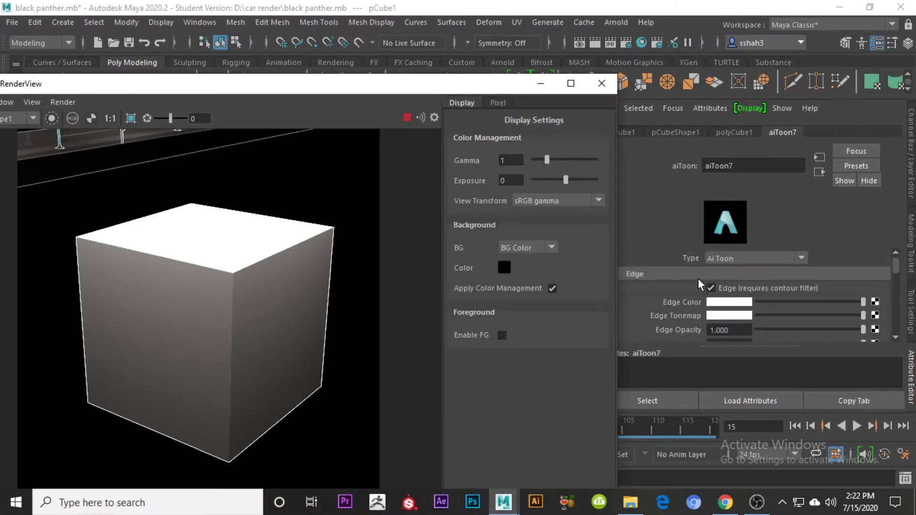
click(713, 304)
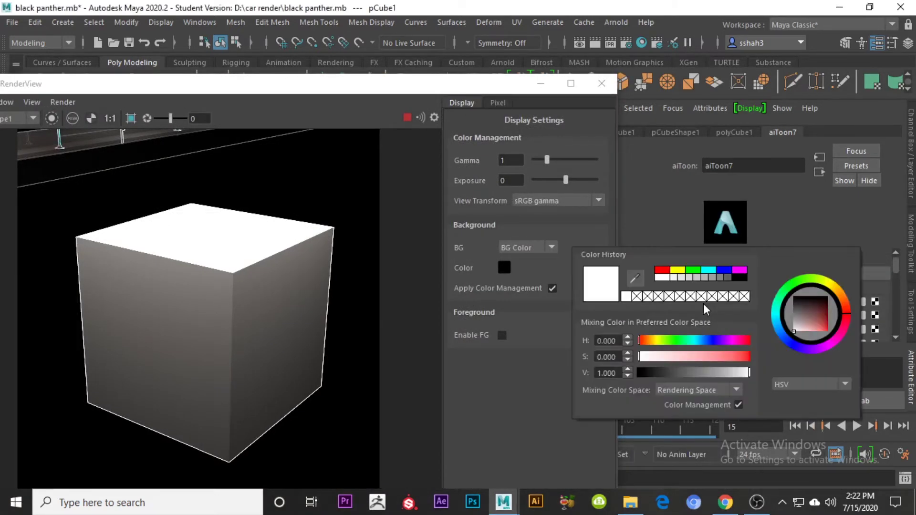
click(678, 270)
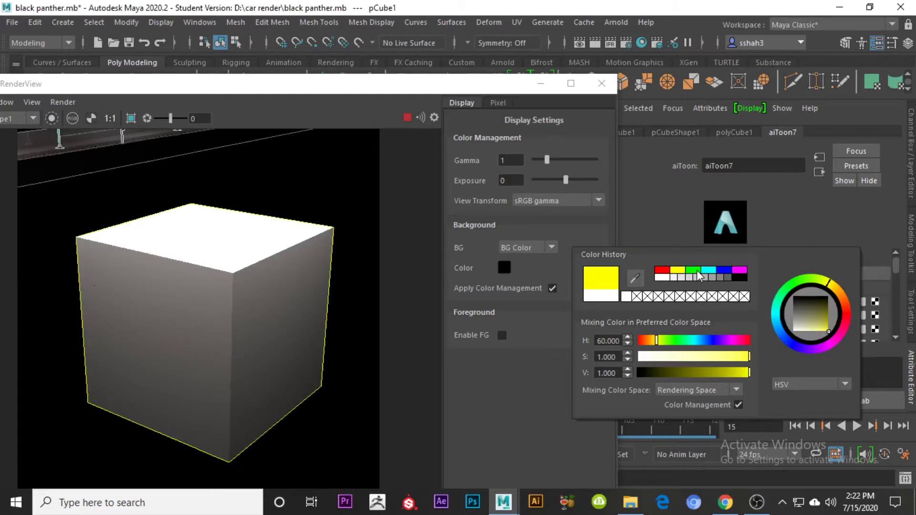
click(698, 272)
click(235, 276)
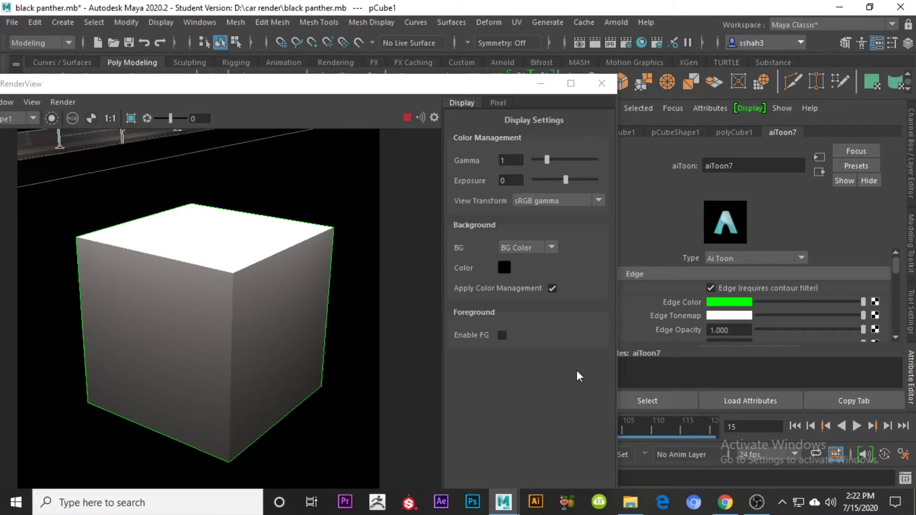
Lower the toon shader's edge detection angle threshold to below 44.082 and toggle ID Difference.
scroll(762, 305, down, 3)
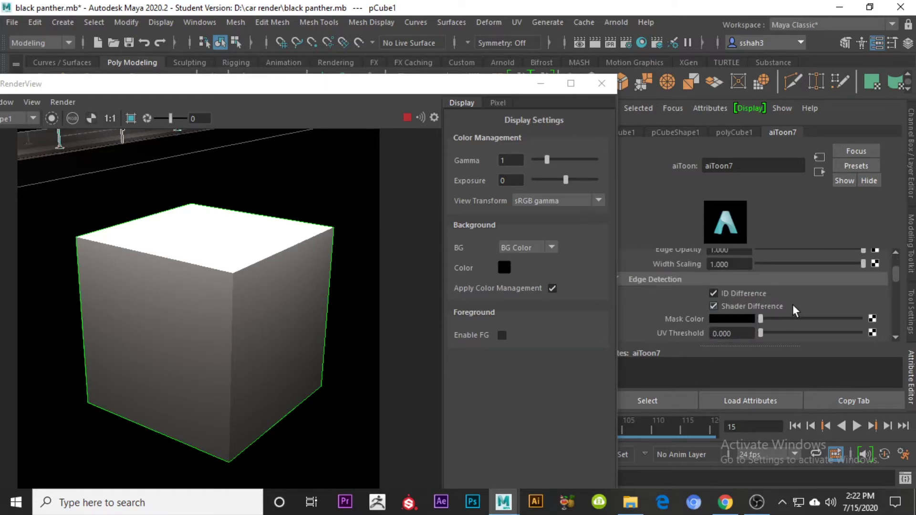
scroll(794, 310, down, 2)
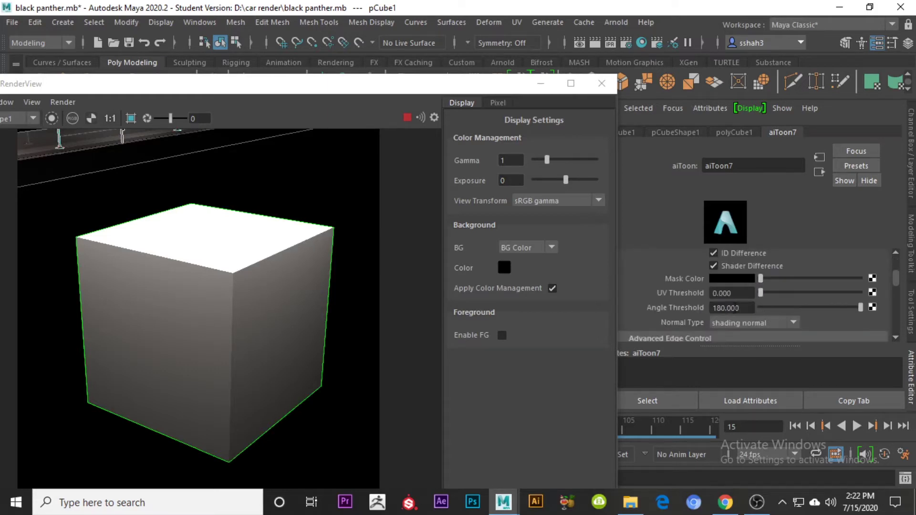
drag(849, 309, 785, 309)
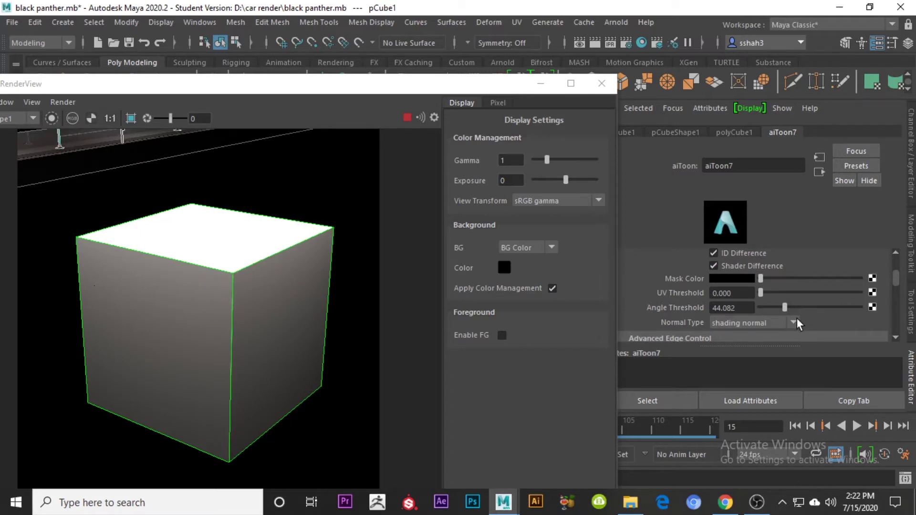
drag(785, 308, 772, 308)
click(714, 253)
Set the toon shader's edge color to yellow.
scroll(773, 306, up, 5)
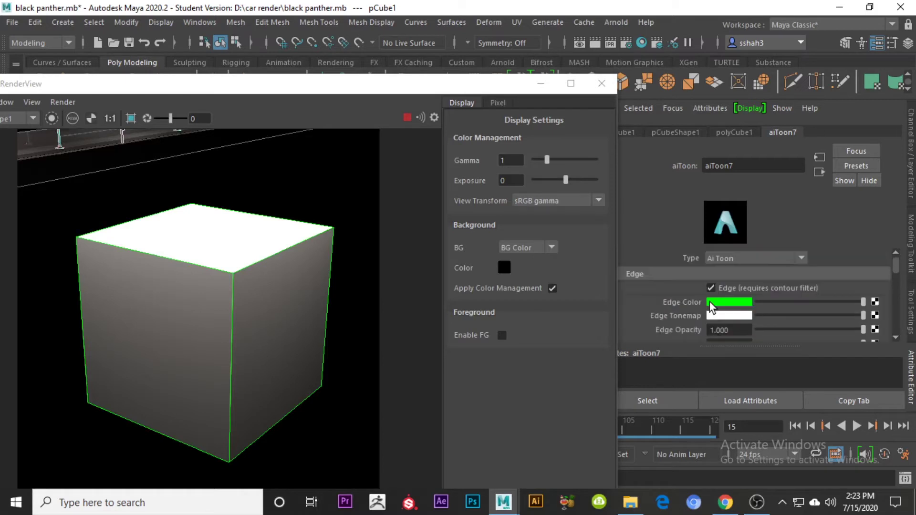
click(719, 307)
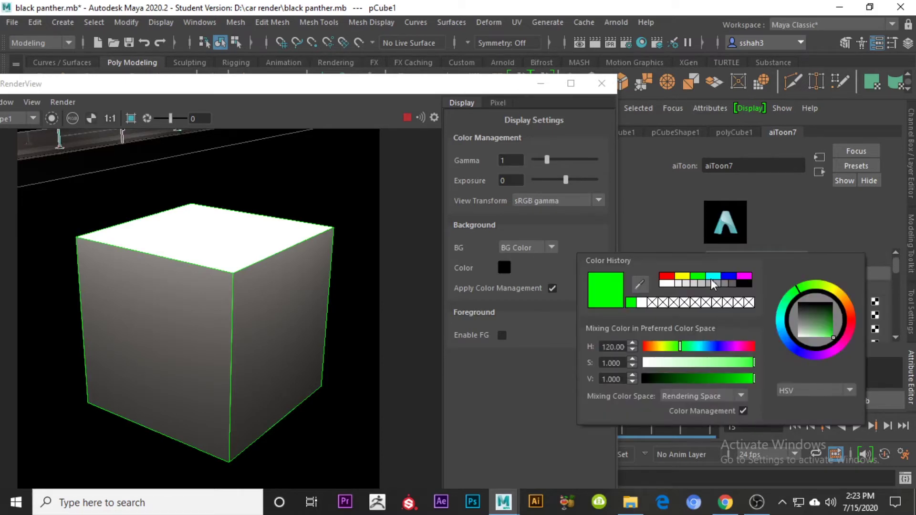
click(683, 277)
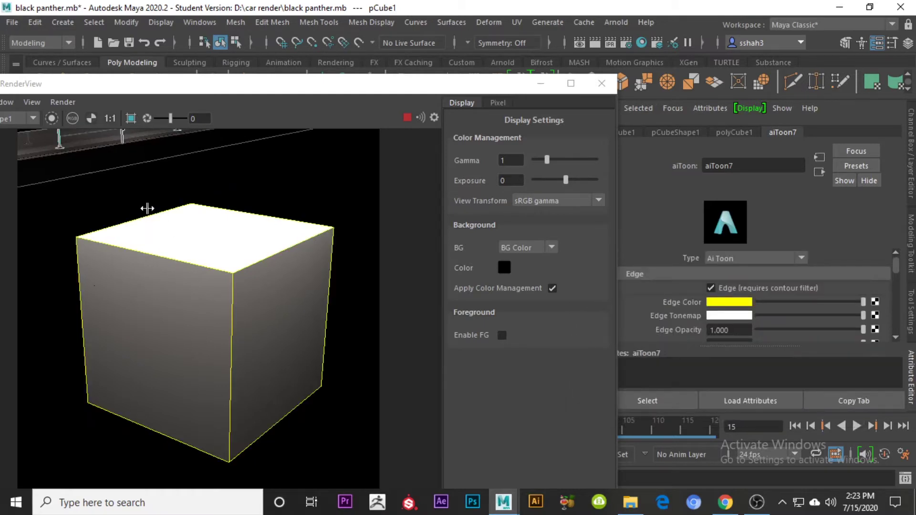
Expand the advanced edge controls and try the toon shader's Silhouette option, checking the cube's outline in the render.
scroll(682, 296, down, 6)
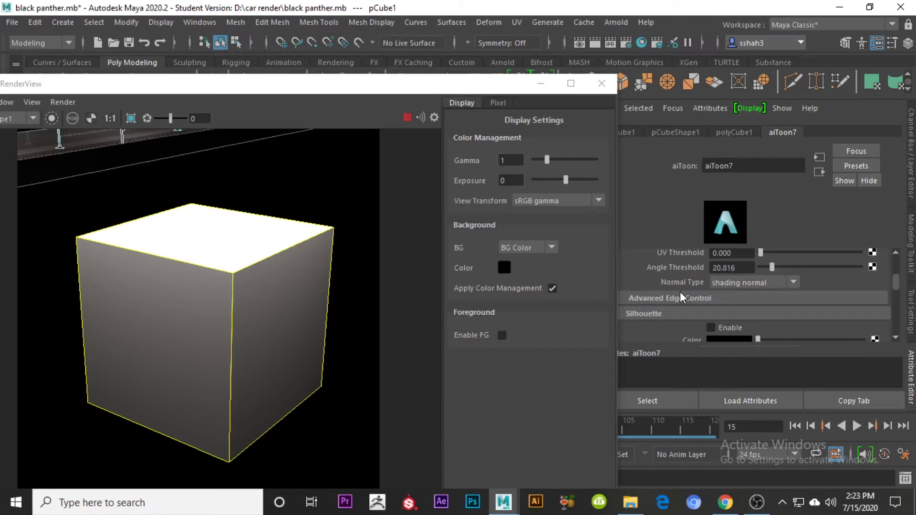
click(683, 298)
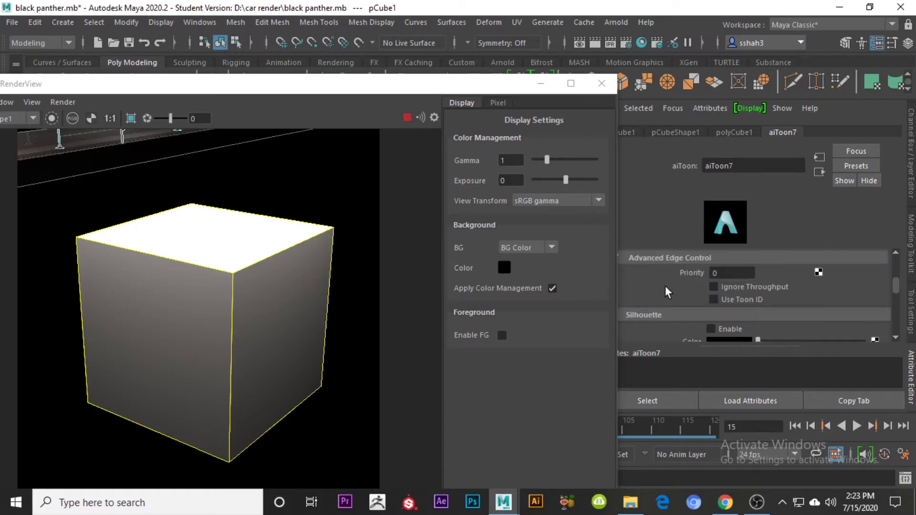
scroll(680, 294, down, 2)
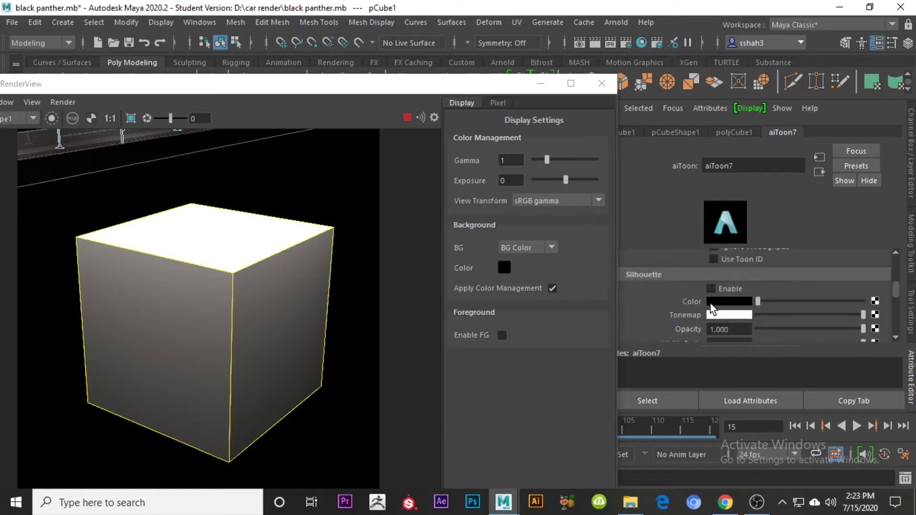
click(711, 289)
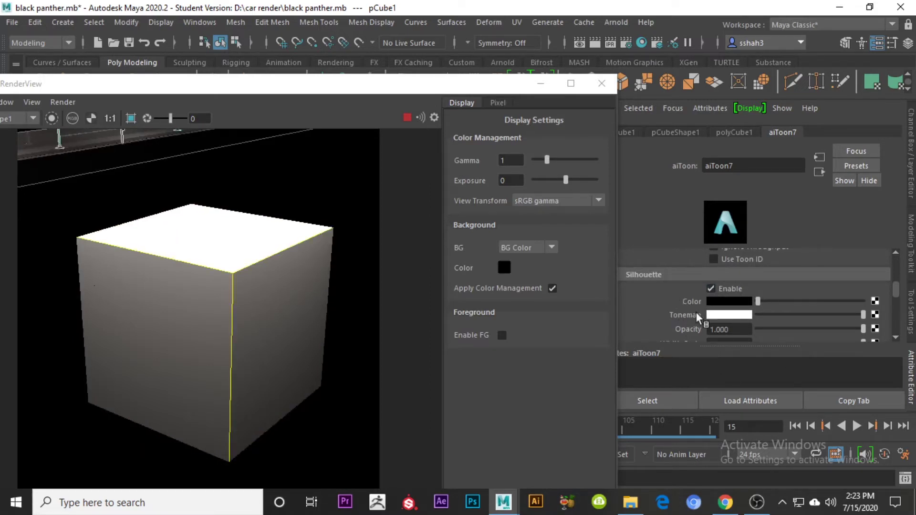
scroll(664, 302, down, 1)
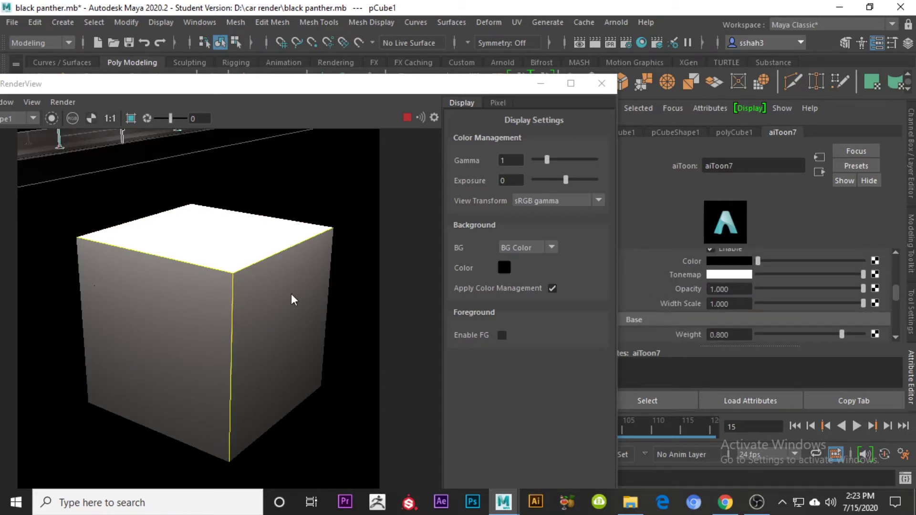
alt+middle_drag(202, 364, 214, 368)
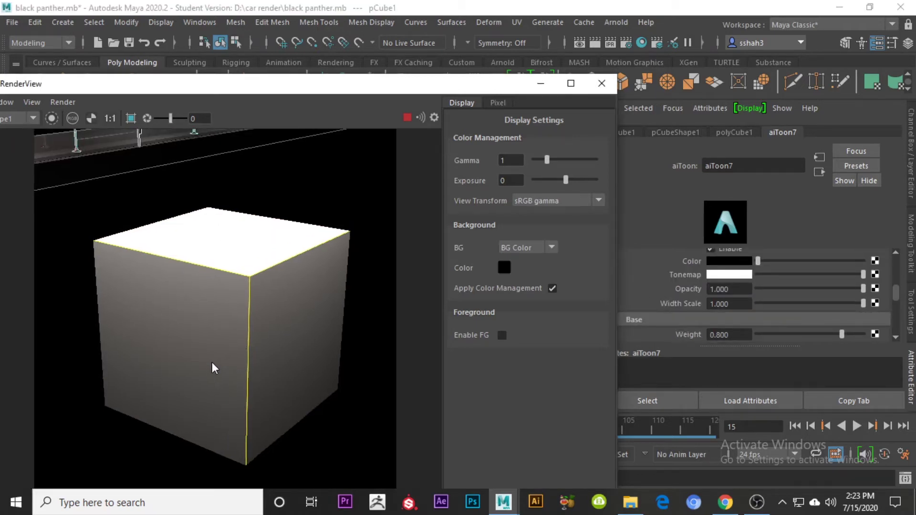
scroll(733, 287, up, 1)
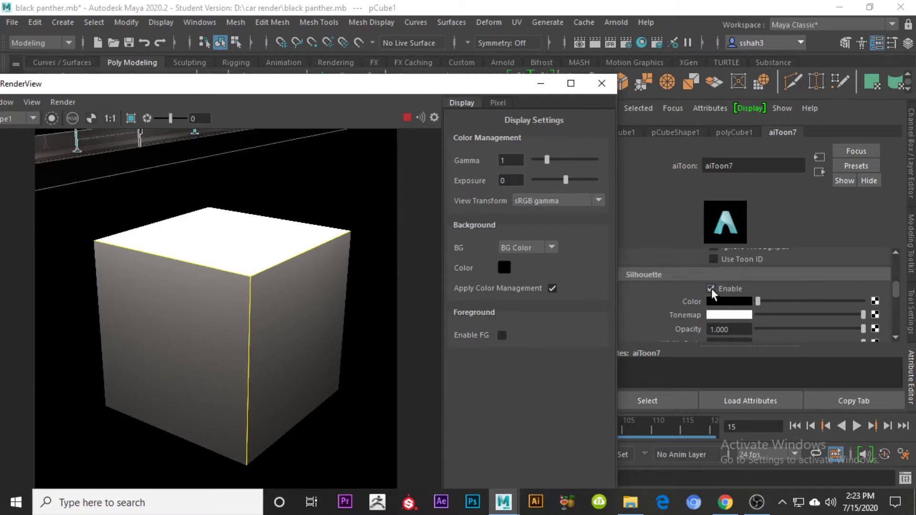
click(711, 288)
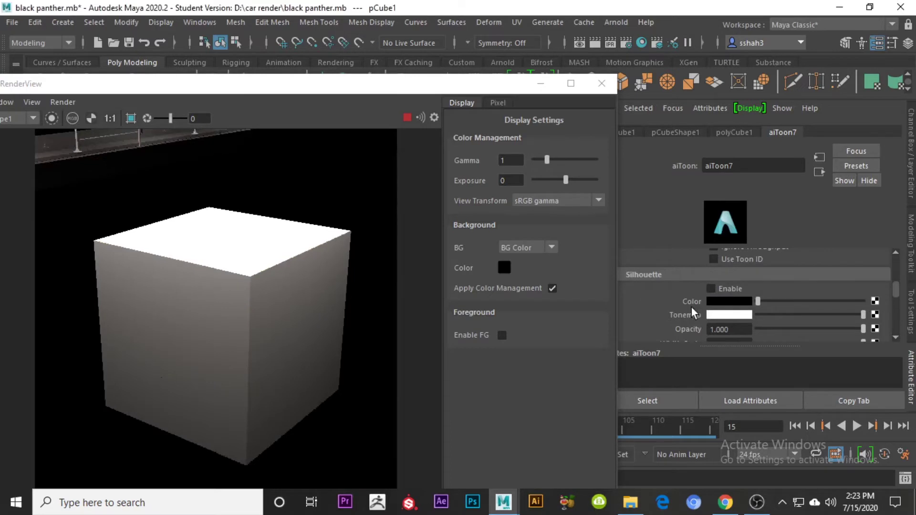
Try green as the toon shader's base color, and restore white.
scroll(694, 311, down, 2)
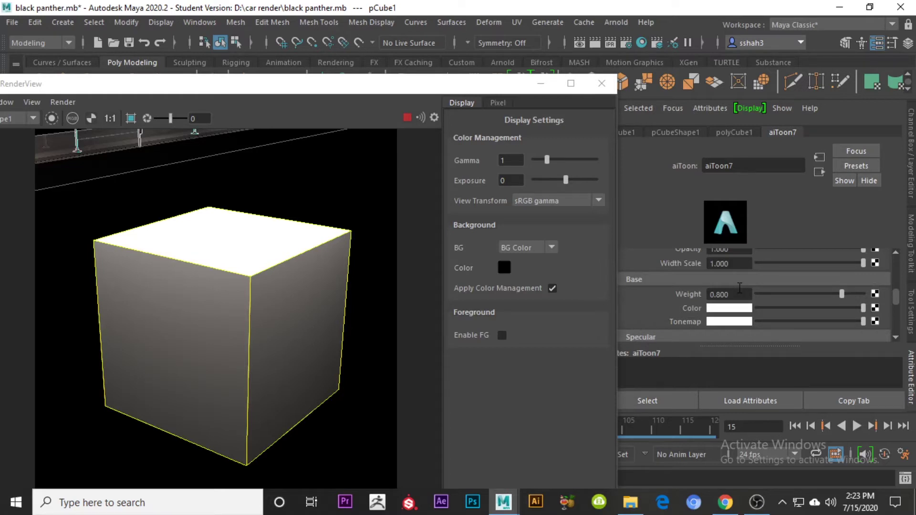
click(747, 311)
click(728, 311)
click(663, 298)
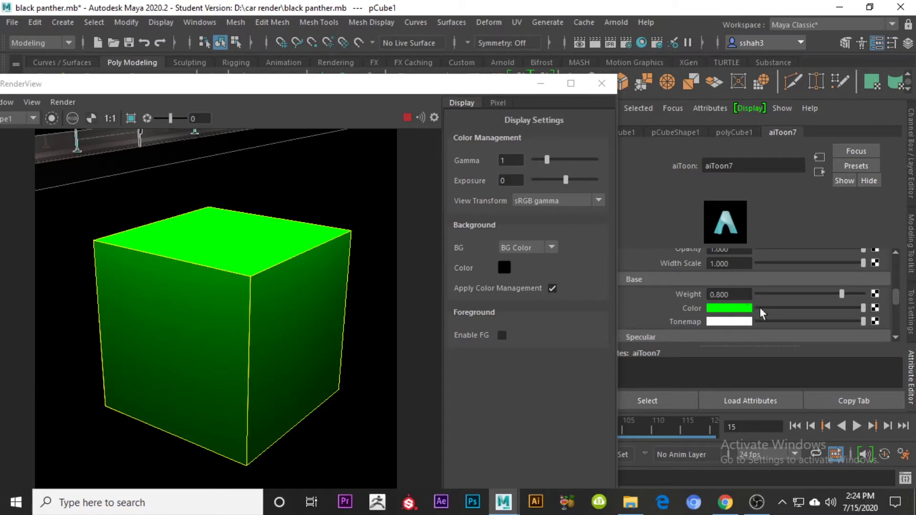
click(735, 309)
click(683, 277)
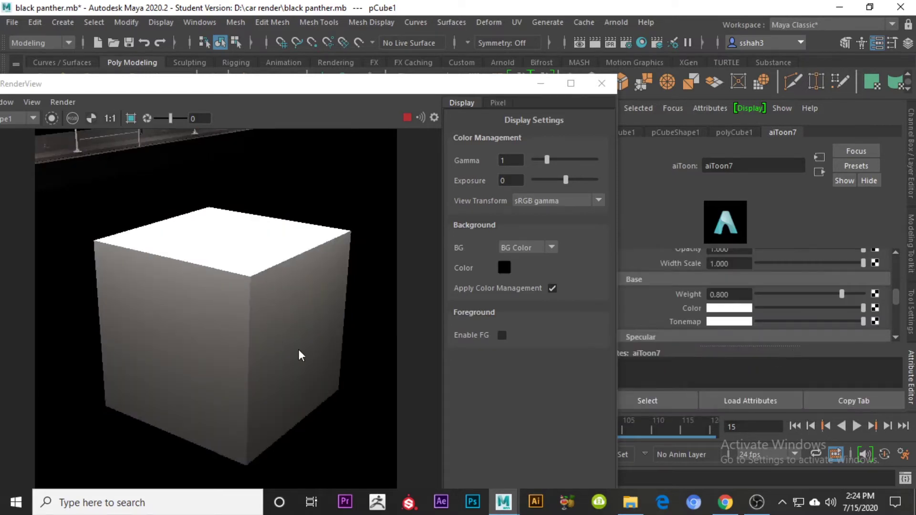
Connect a Ramp texture to the toon shader's base tonemap and add a yellow color stop at about 0.299.
click(875, 322)
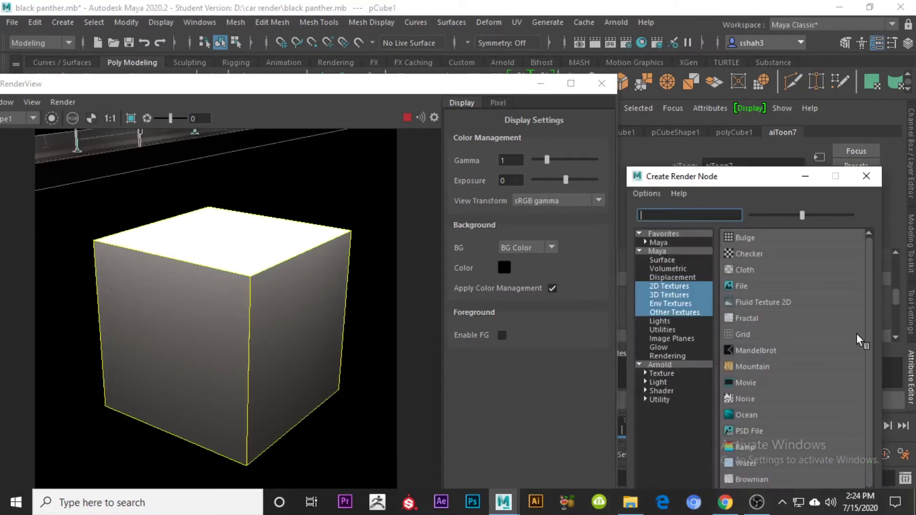
click(743, 448)
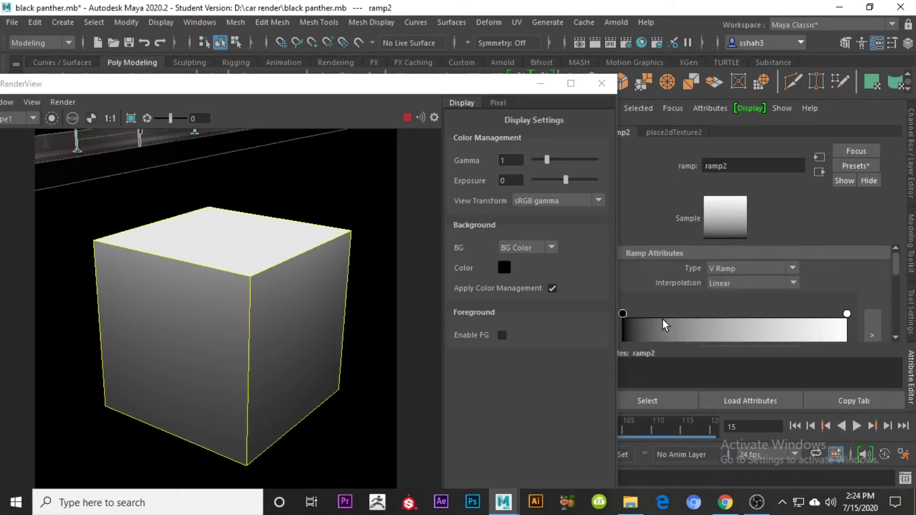
scroll(720, 308, down, 2)
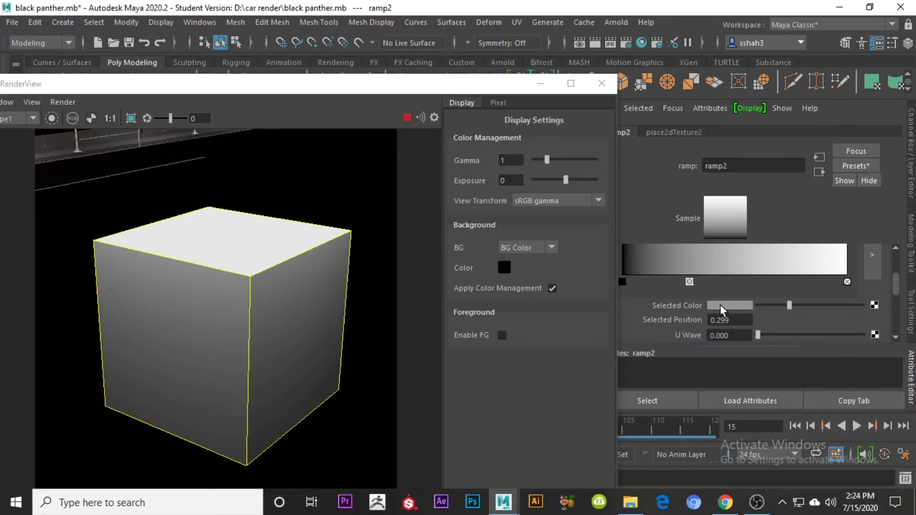
click(720, 307)
click(692, 274)
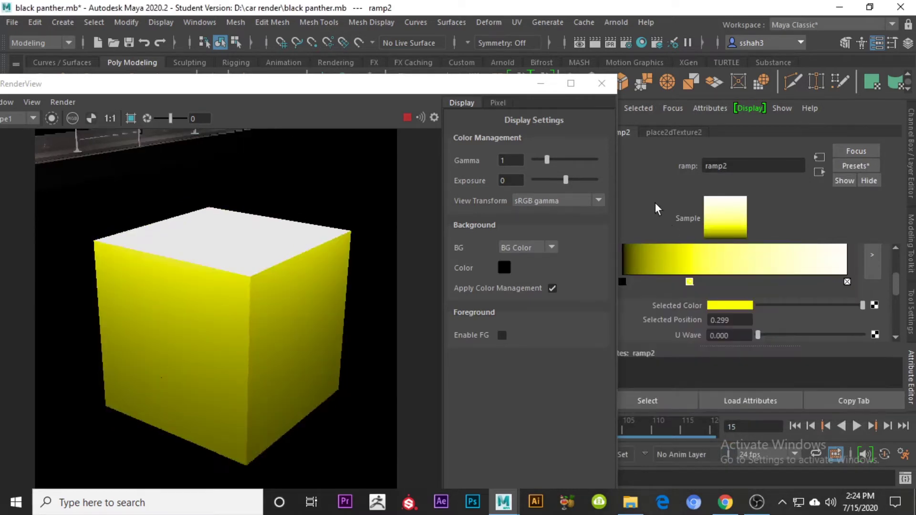
Add a red color stop to the tonemap ramp at about position 0.534.
click(742, 266)
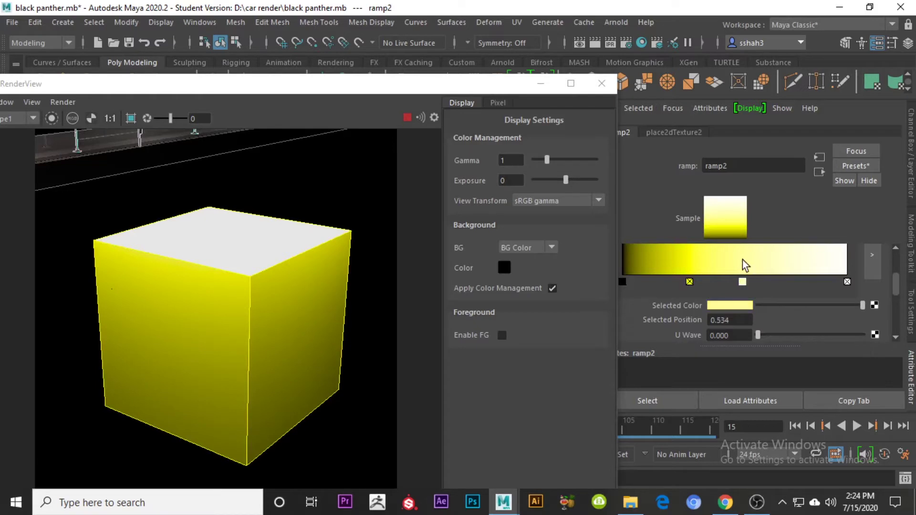
click(723, 305)
click(681, 275)
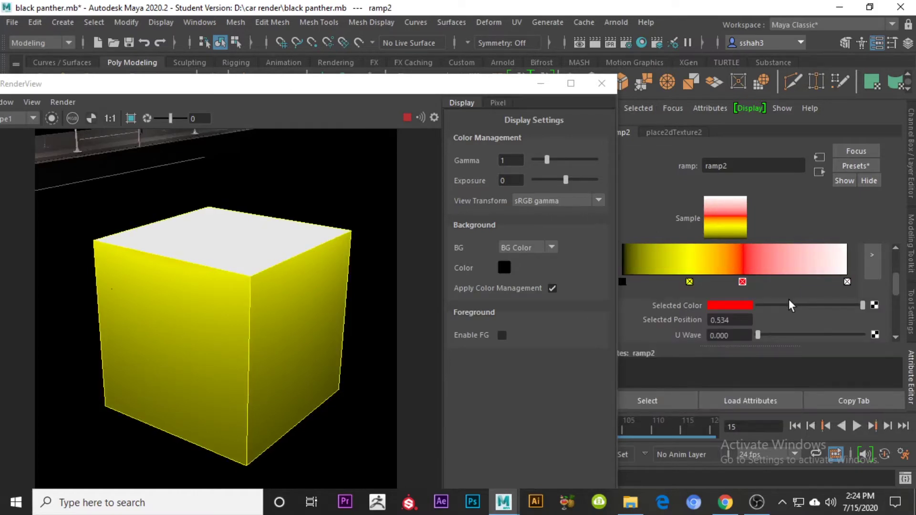
Add a cyan color stop at about 0.833 and delete the ramp's black and white end stops.
click(810, 252)
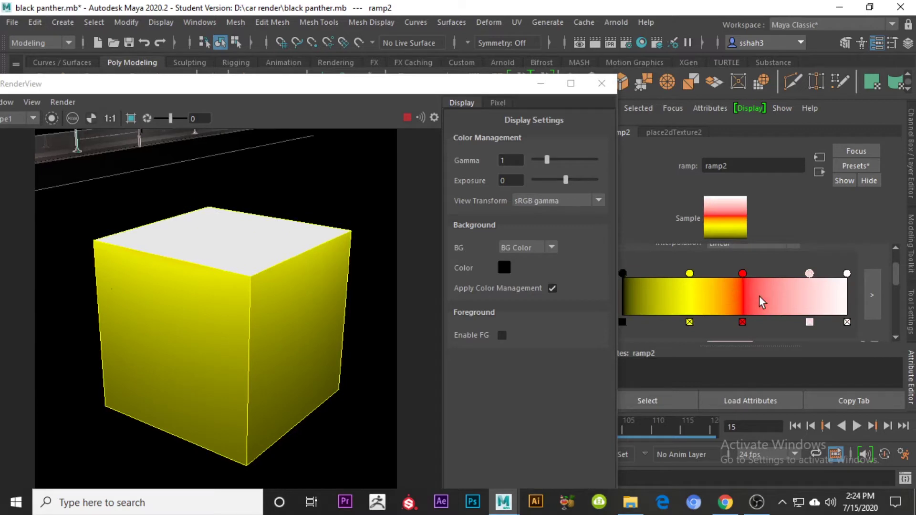
click(739, 310)
click(735, 271)
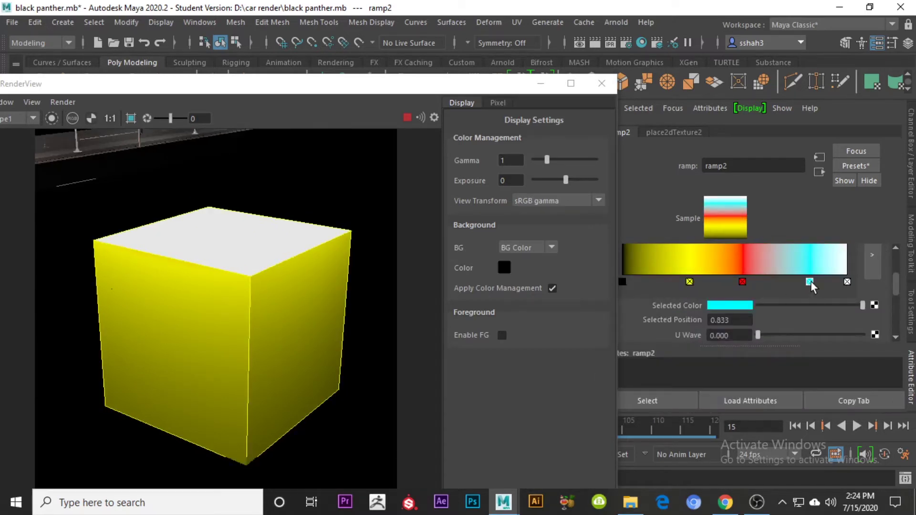
click(622, 281)
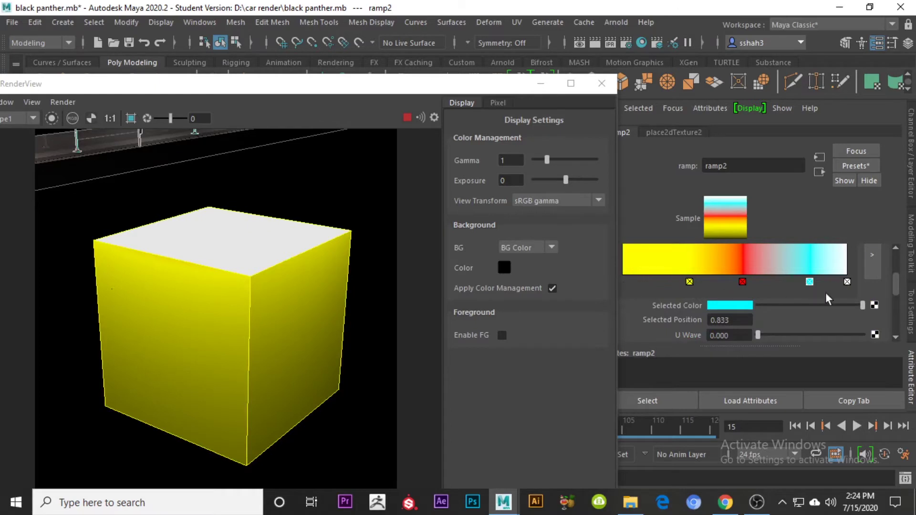
click(847, 282)
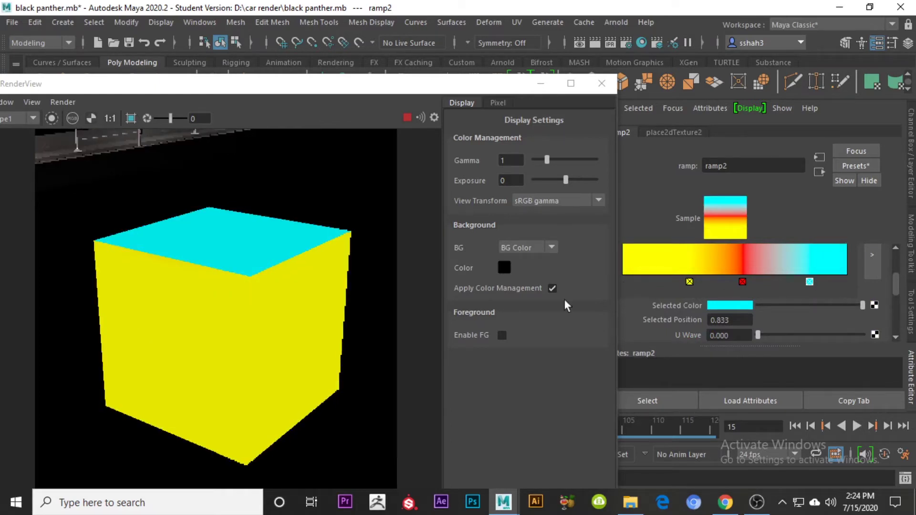
Inspect the ramp-toned cube from several camera angles in the live render.
alt+middle_drag(340, 321, 303, 332)
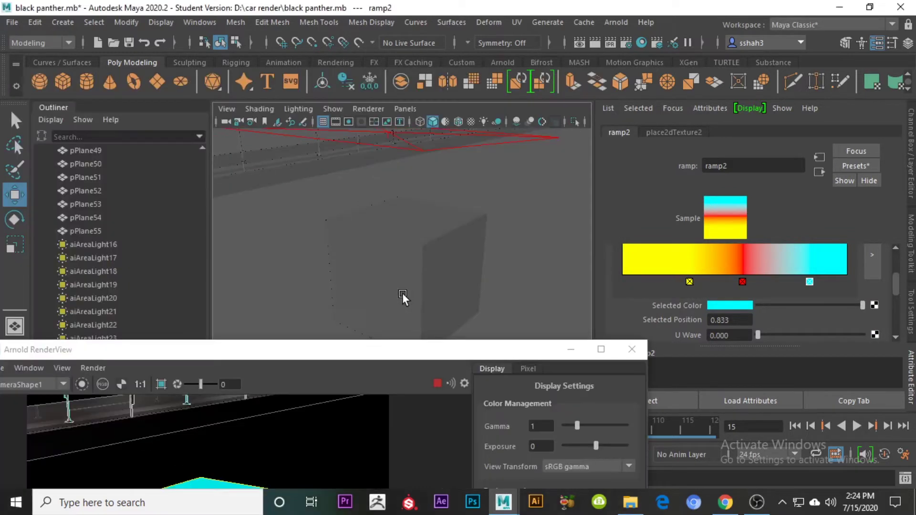
drag(283, 381, 218, 162)
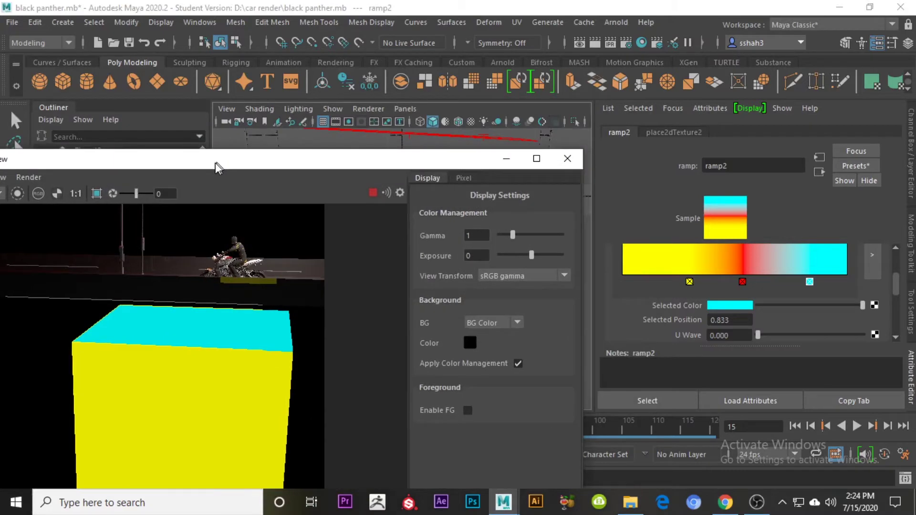
drag(353, 164, 323, 215)
drag(386, 206, 269, 142)
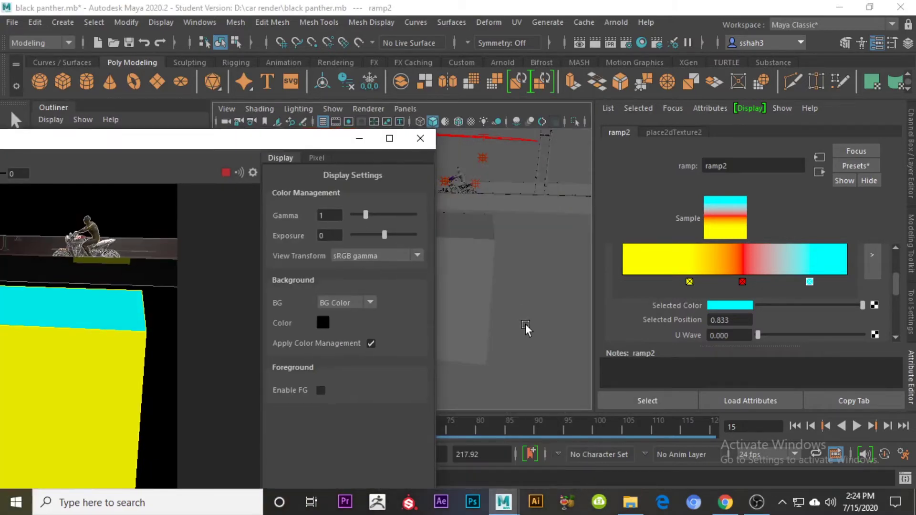
alt+drag(525, 327, 494, 321)
drag(198, 146, 451, 315)
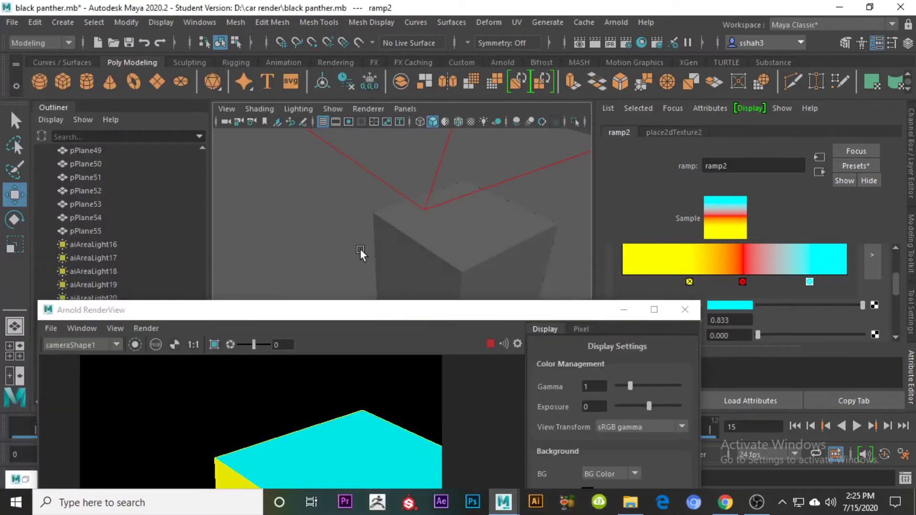
alt+drag(361, 249, 542, 239)
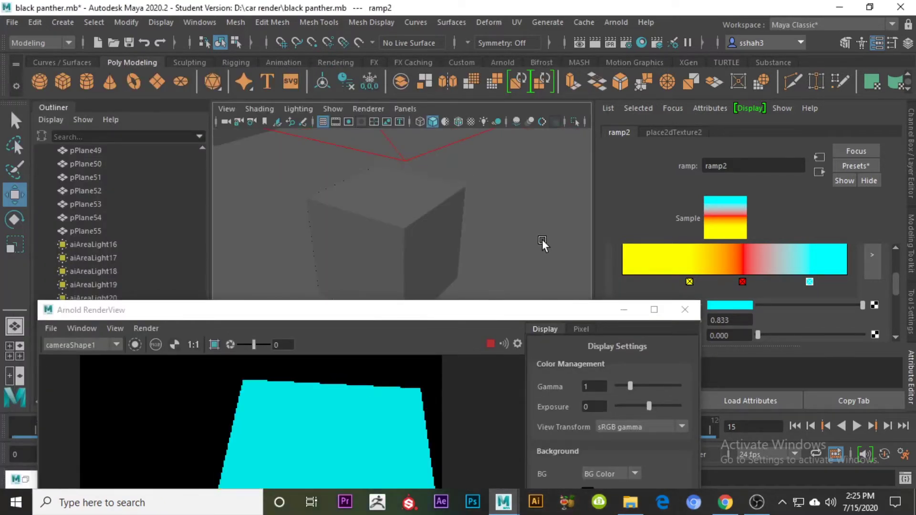
drag(397, 319, 317, 187)
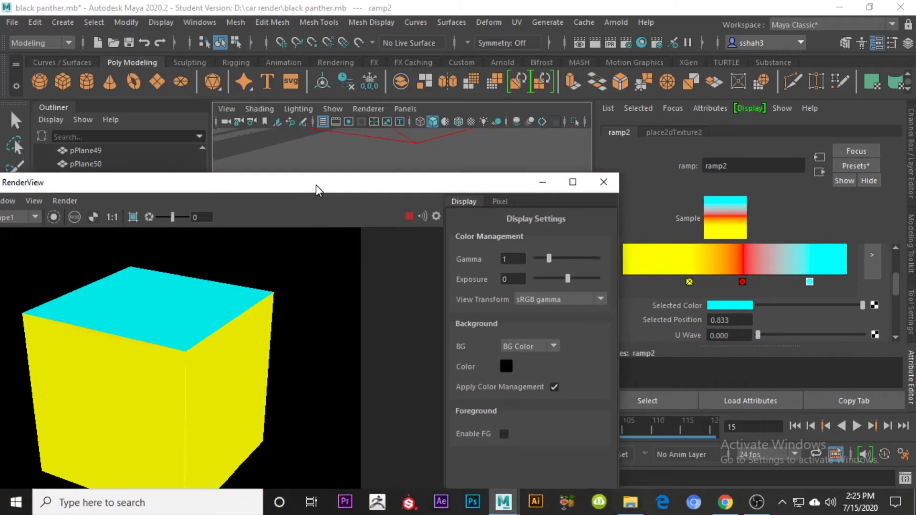
Try the tonemap ramp's type as UV Ramp and then Diagonal Ramp, comparing the cube in the live render.
scroll(747, 302, up, 3)
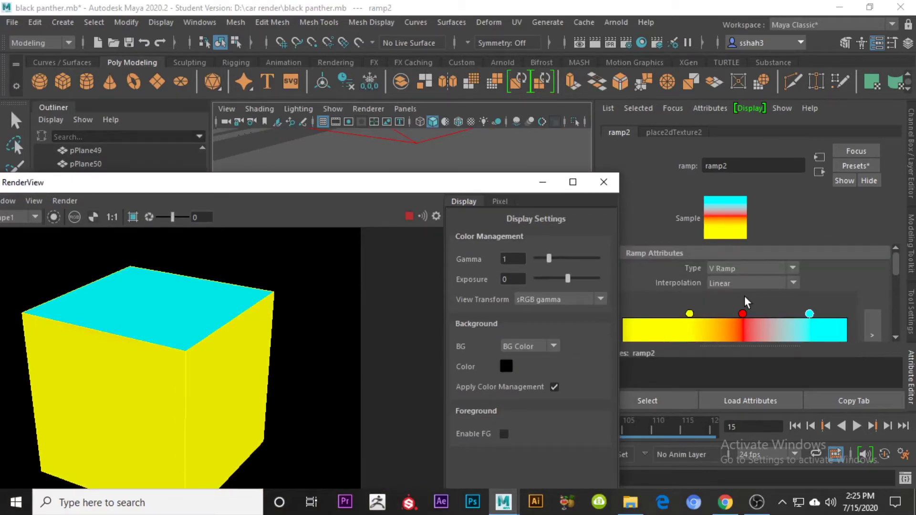
click(750, 268)
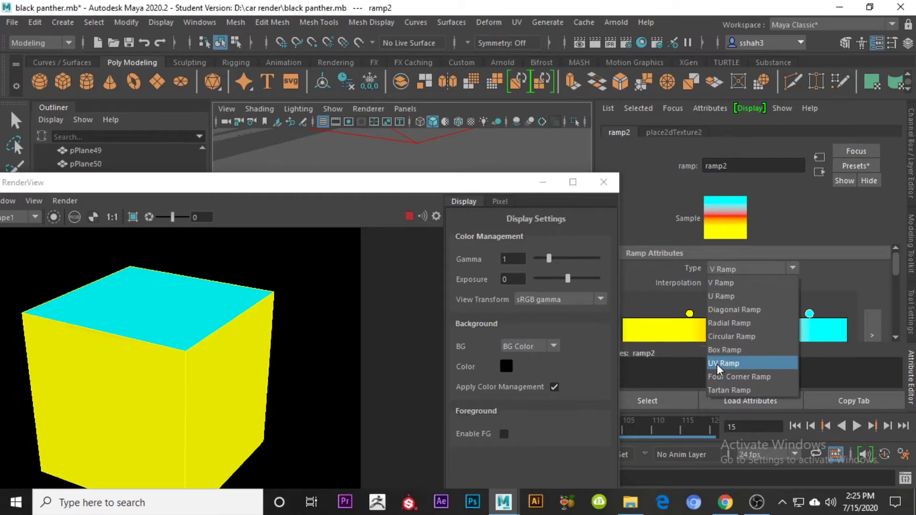
click(719, 364)
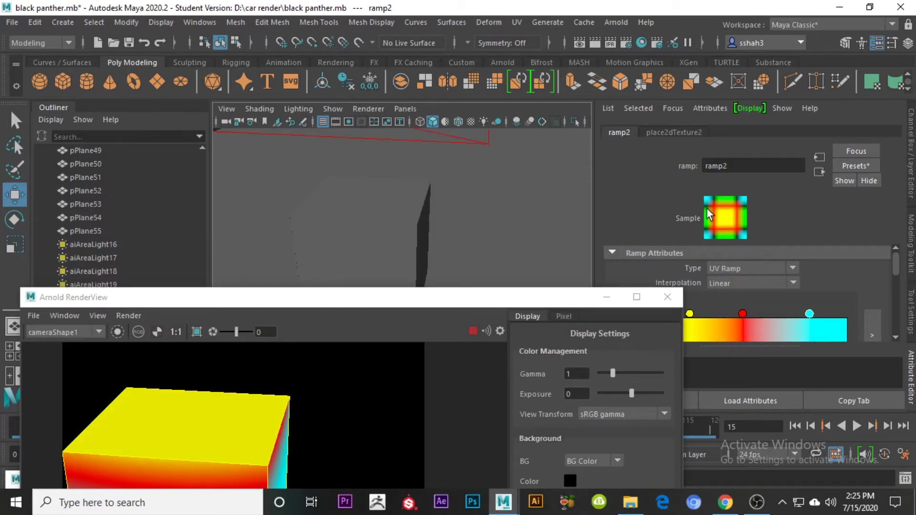
mouse_move(281, 303)
mouse_down()
mouse_move(295, 128)
mouse_move(294, 299)
mouse_up()
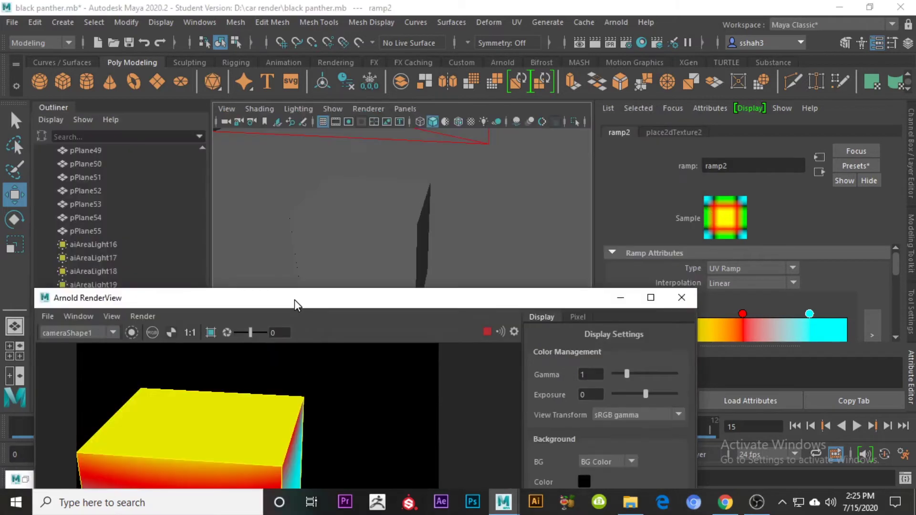
click(728, 270)
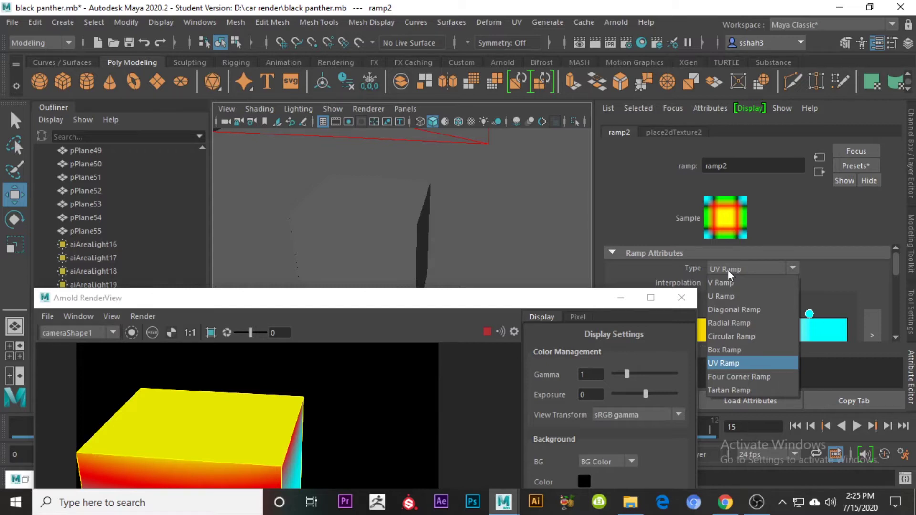
click(734, 309)
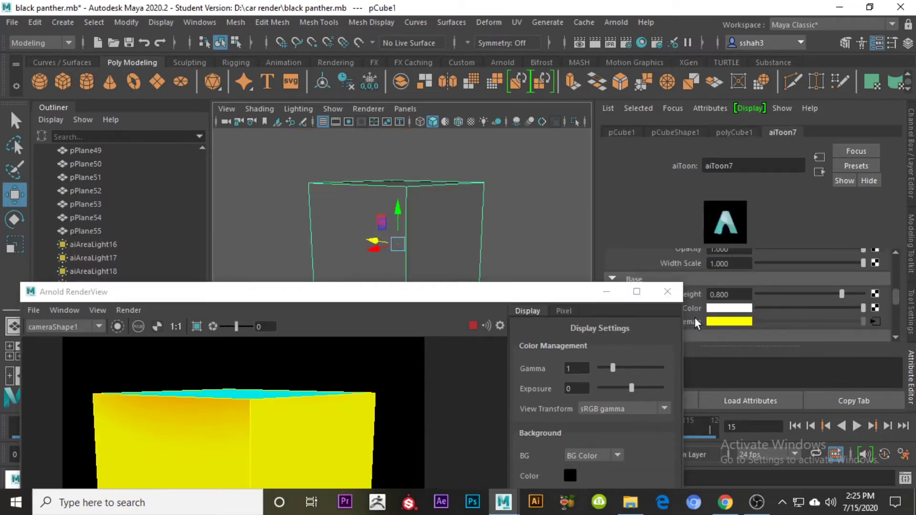
Break the ramp's connection to the toon shader's base tonemap.
drag(552, 293, 477, 202)
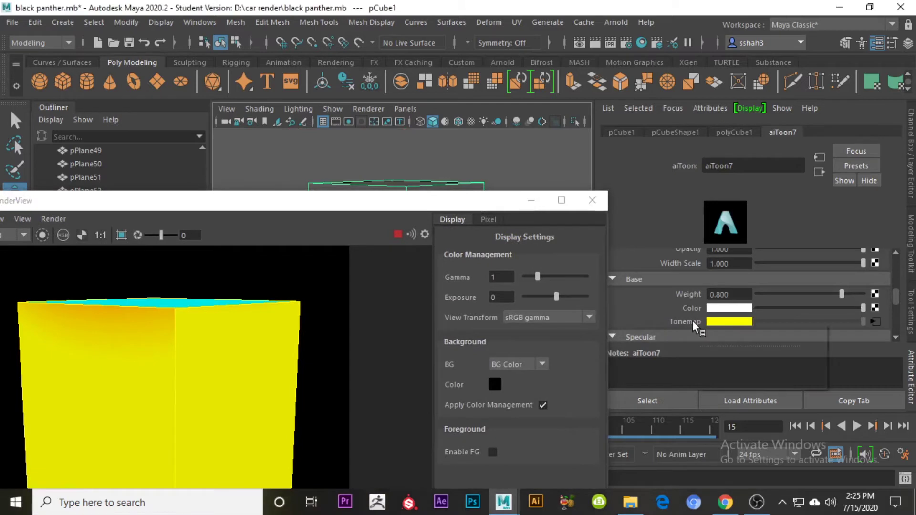
right_click(699, 323)
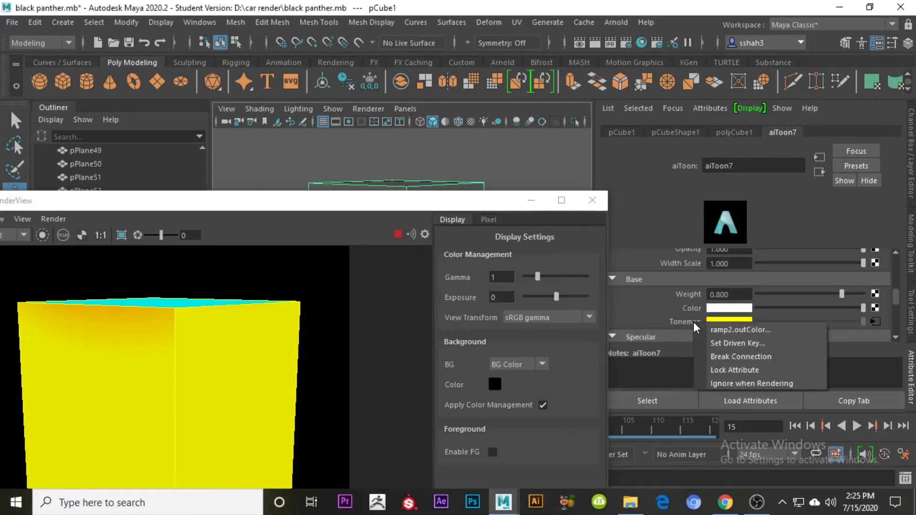
click(717, 359)
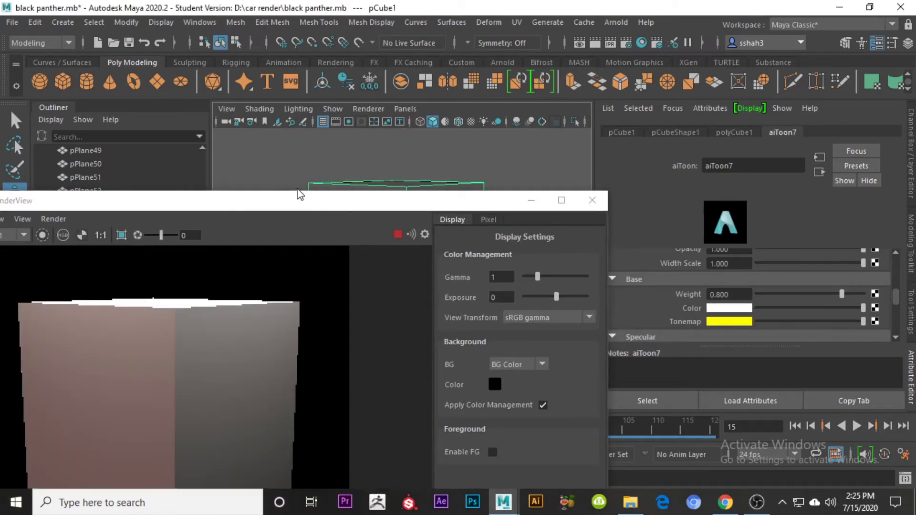
drag(281, 208, 296, 146)
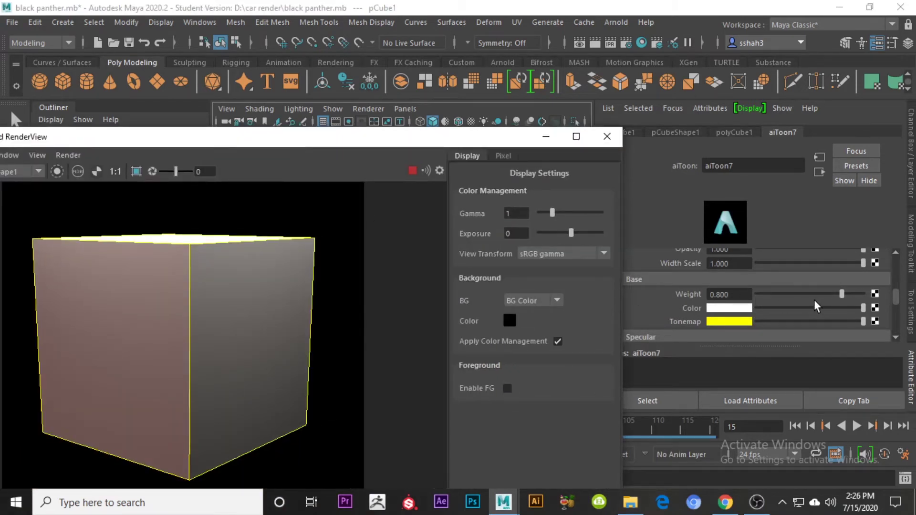
Set the toon shader's base weight to 0 and specular weight to 1, checking the cube's highlights from another angle.
drag(842, 294, 730, 288)
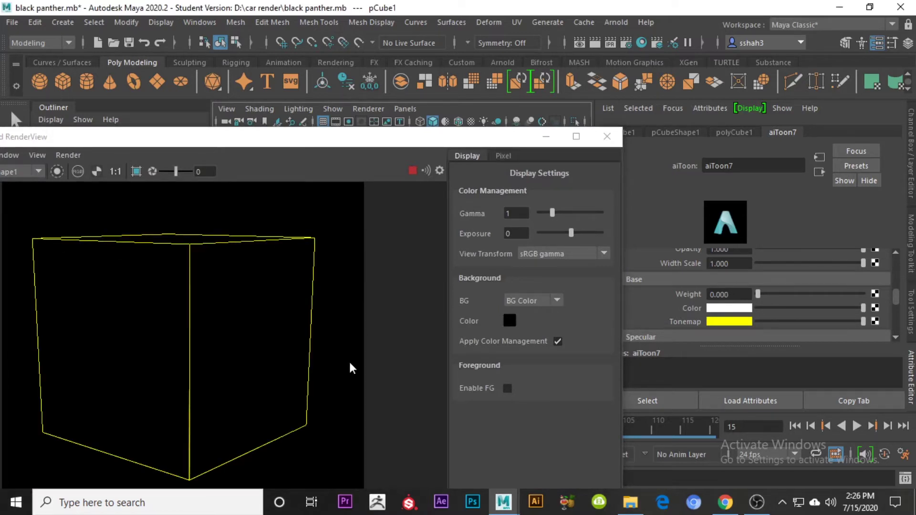
scroll(704, 309, down, 2)
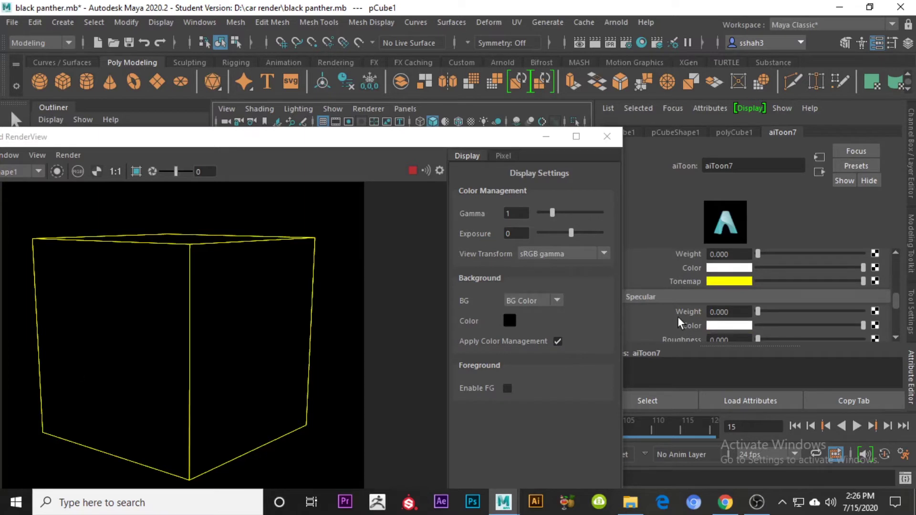
scroll(797, 268, down, 2)
drag(759, 271, 896, 275)
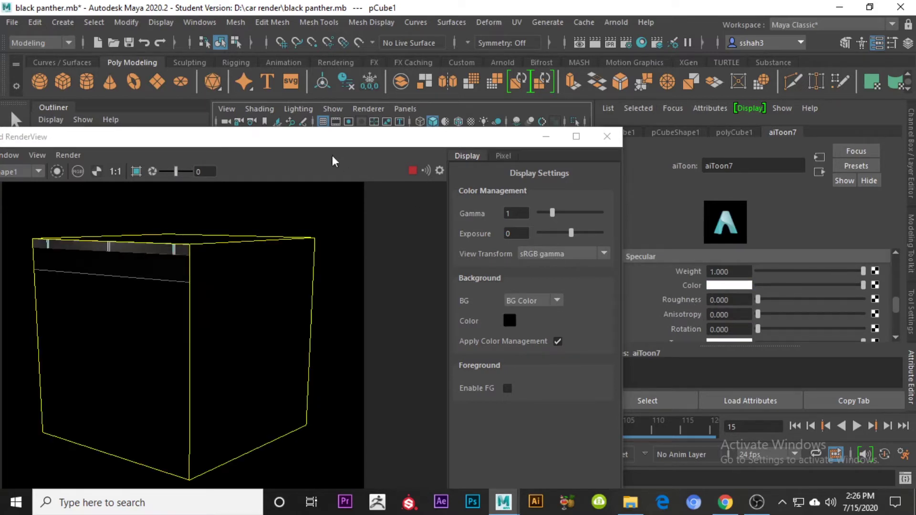
drag(345, 141, 536, 294)
alt+drag(491, 245, 541, 252)
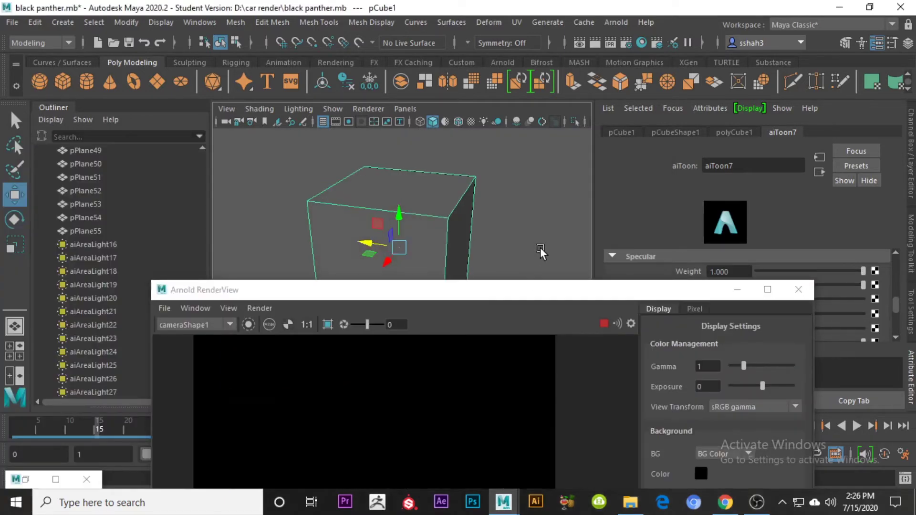
drag(501, 289, 382, 123)
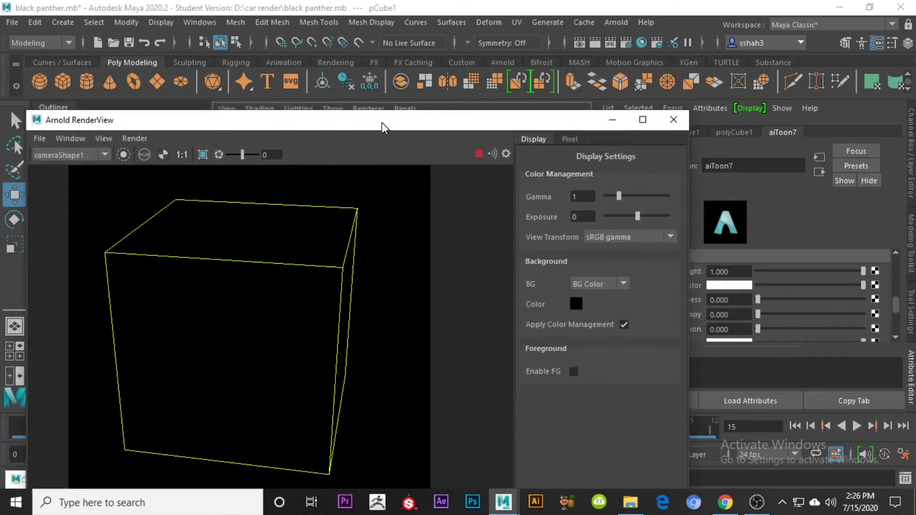
Set the toon shader's base weight to 0.710 and its specular weight to 0.903.
scroll(763, 315, down, 4)
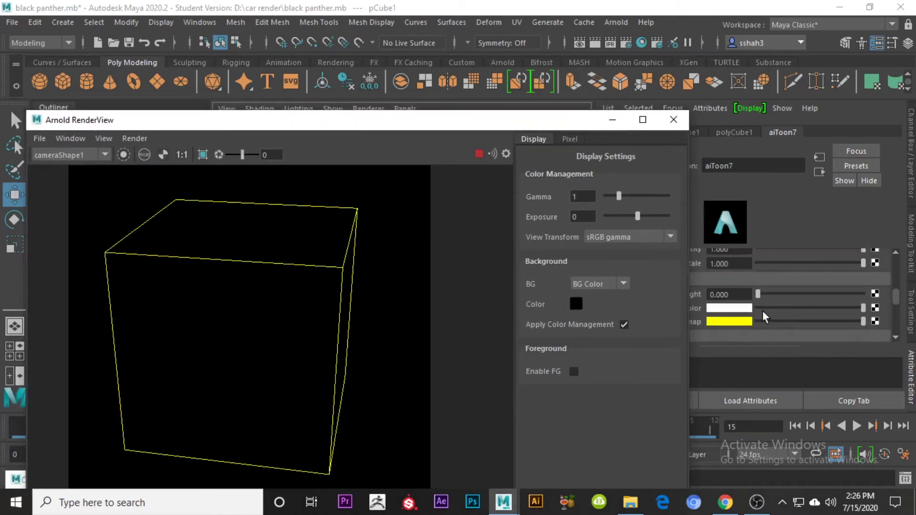
drag(763, 295, 777, 298)
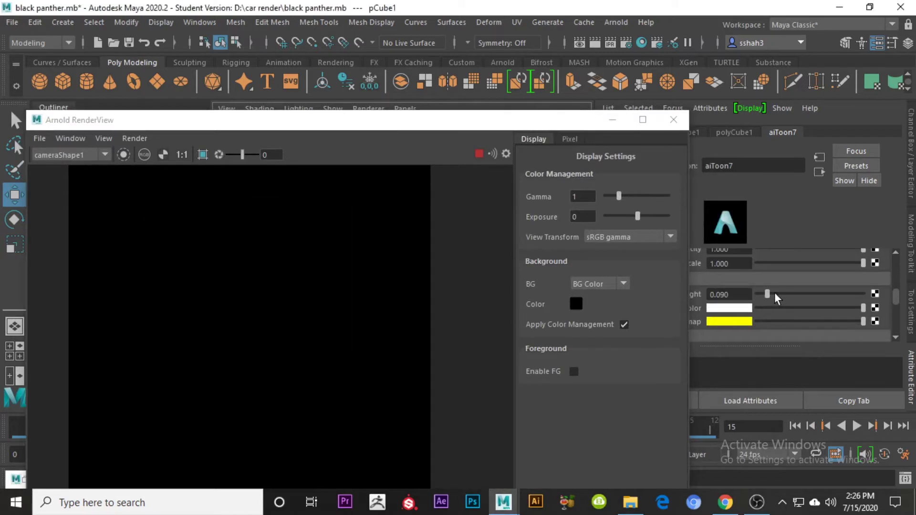
click(801, 295)
drag(801, 296, 830, 294)
scroll(814, 304, down, 2)
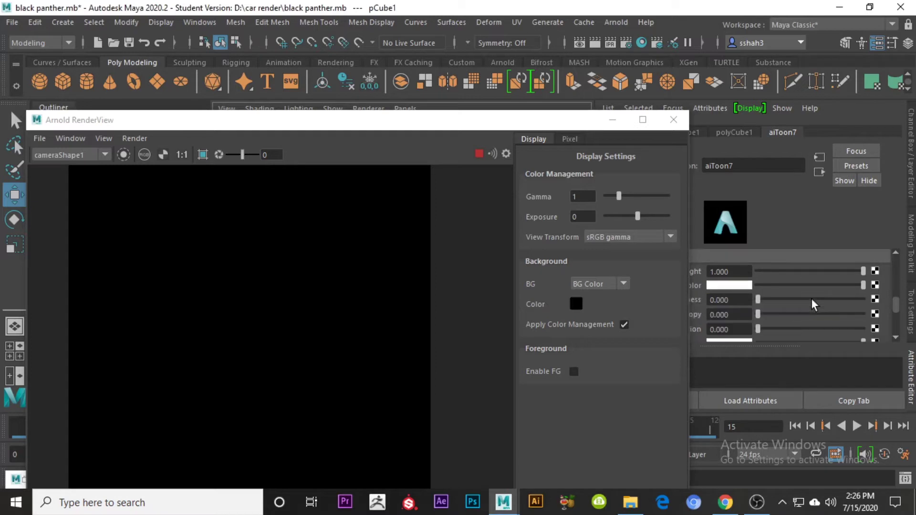
click(852, 272)
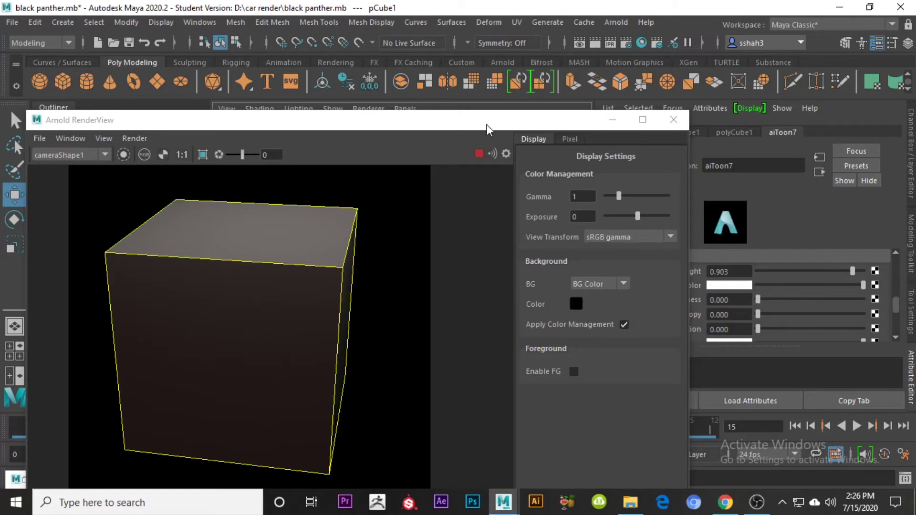
Set the toon shader's specular color to cyan.
drag(487, 124, 506, 272)
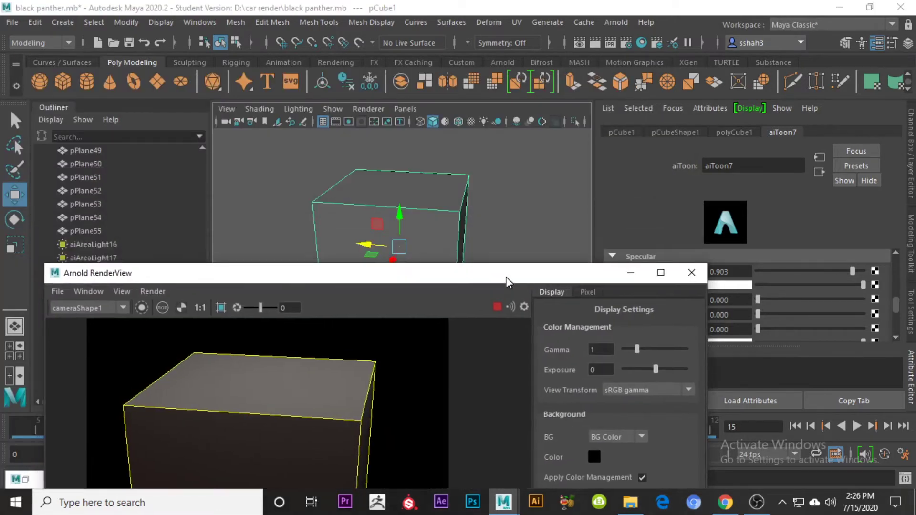
click(739, 286)
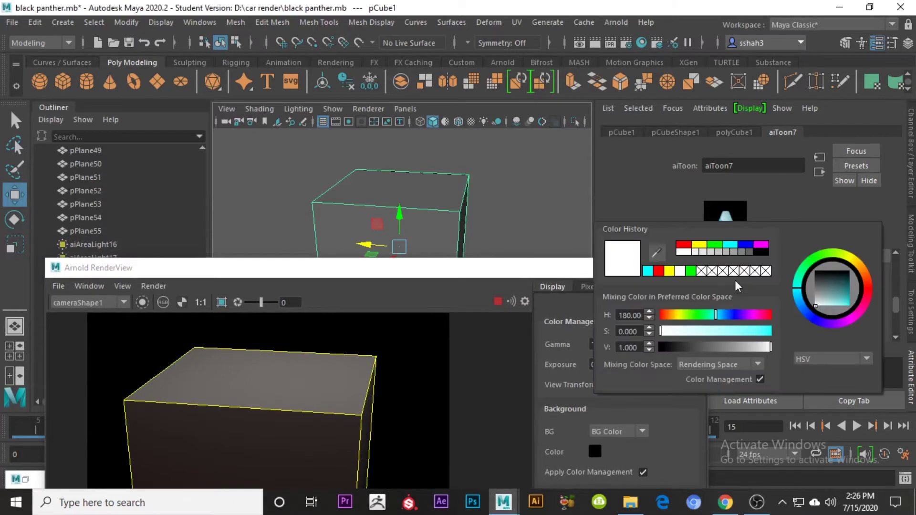
click(744, 245)
click(730, 244)
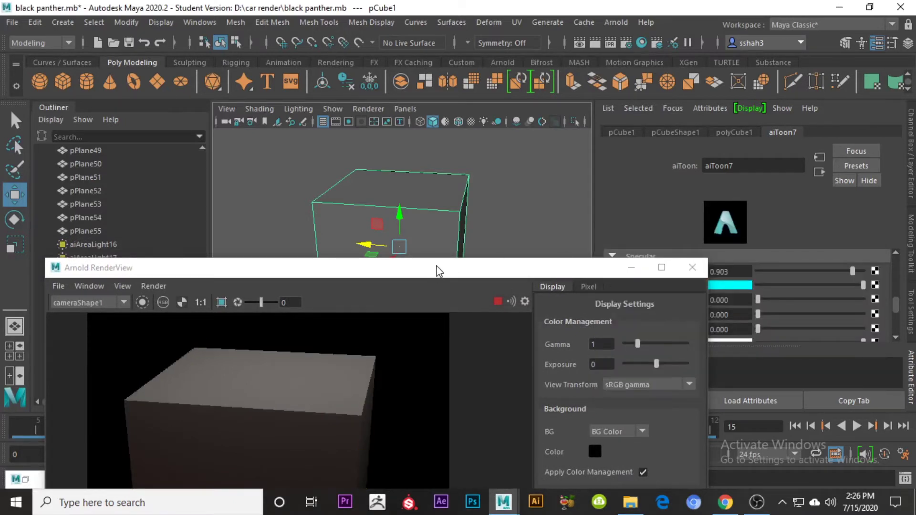
Set the toon shader's base tonemap color to white.
scroll(773, 315, down, 3)
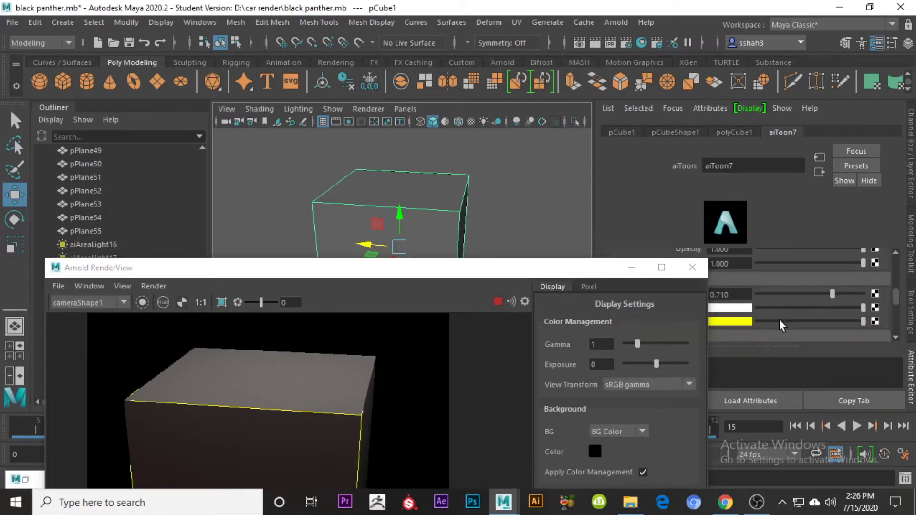
drag(548, 266, 458, 149)
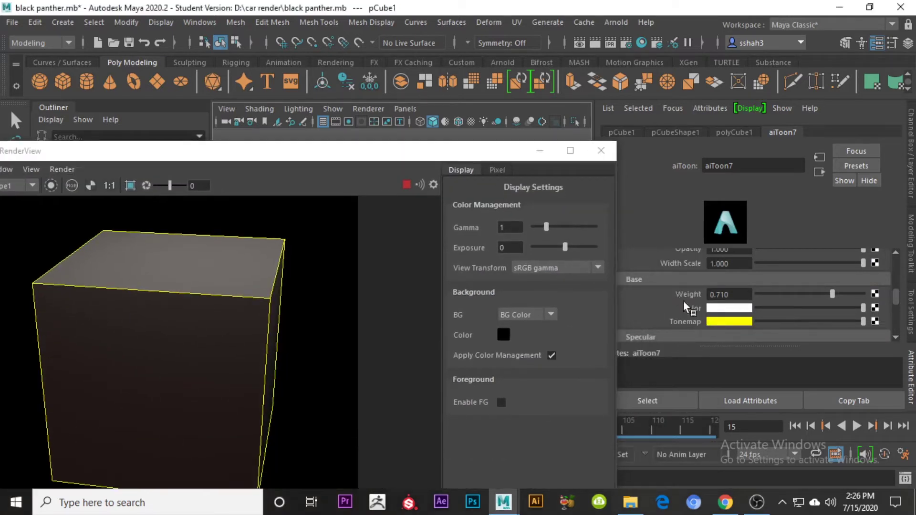
click(721, 322)
click(632, 273)
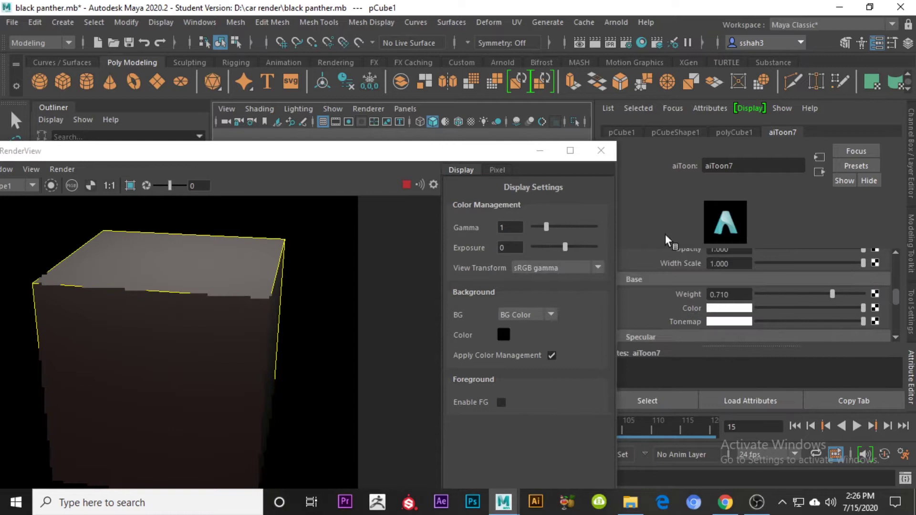
Set the toon shader's base color to red and its base weight to 0.329.
click(729, 315)
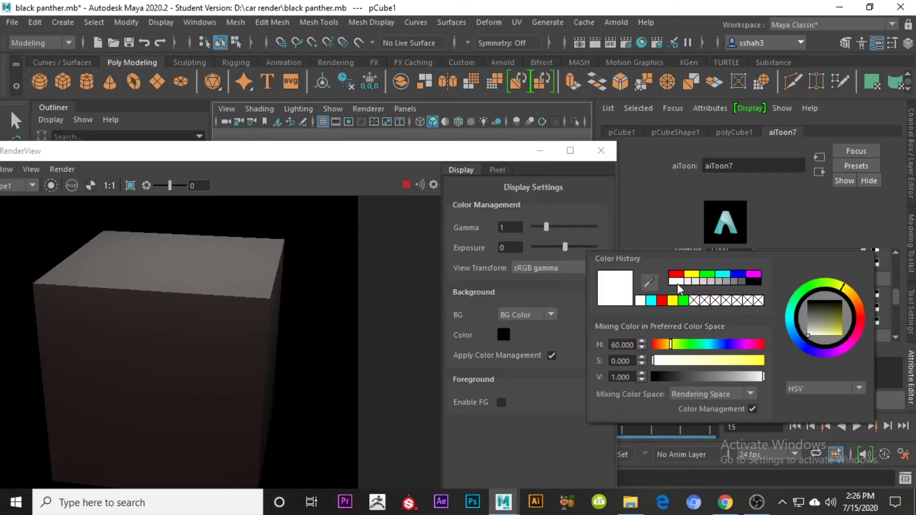
click(751, 282)
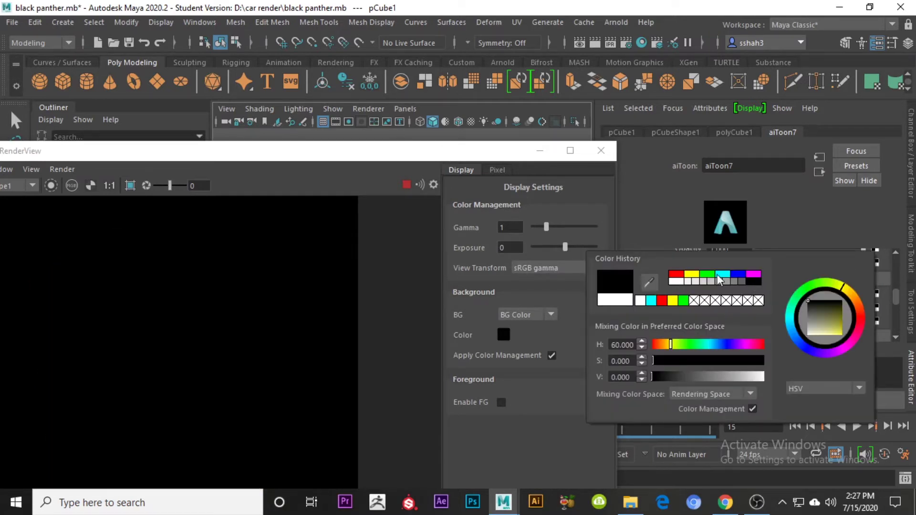
click(721, 275)
click(692, 275)
click(678, 276)
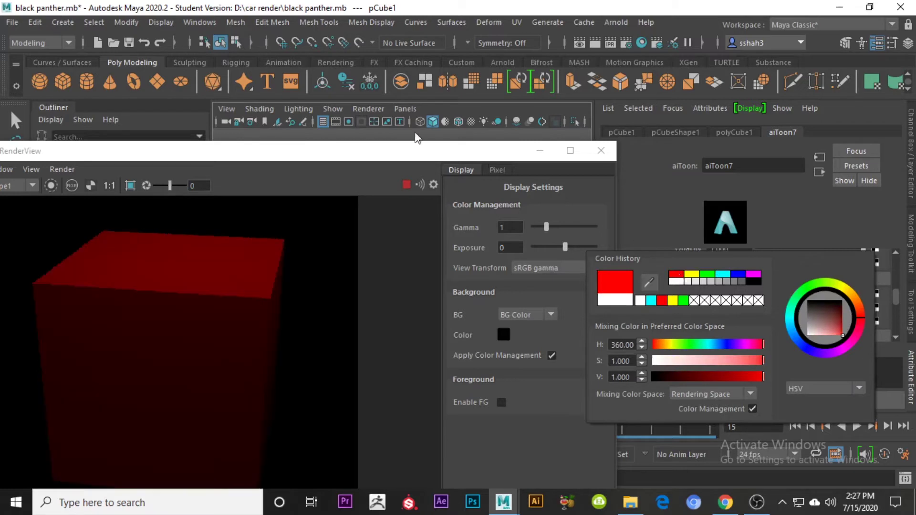
click(792, 294)
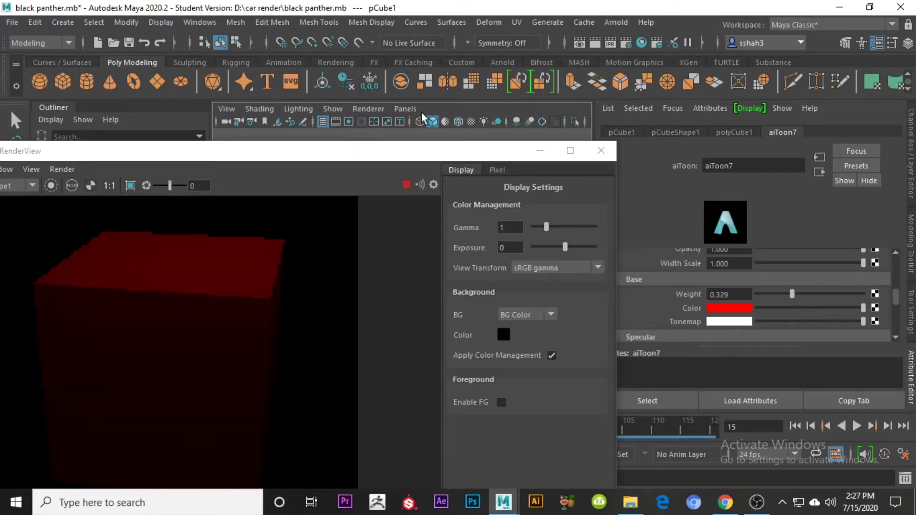
Create a polygon plane, raise it to the test cube and scale it up into a large floor.
drag(381, 151, 469, 327)
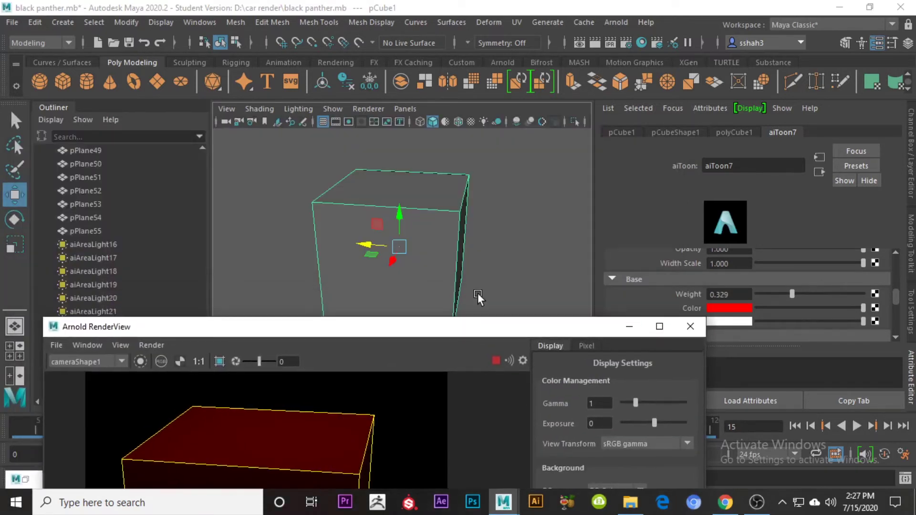
click(159, 86)
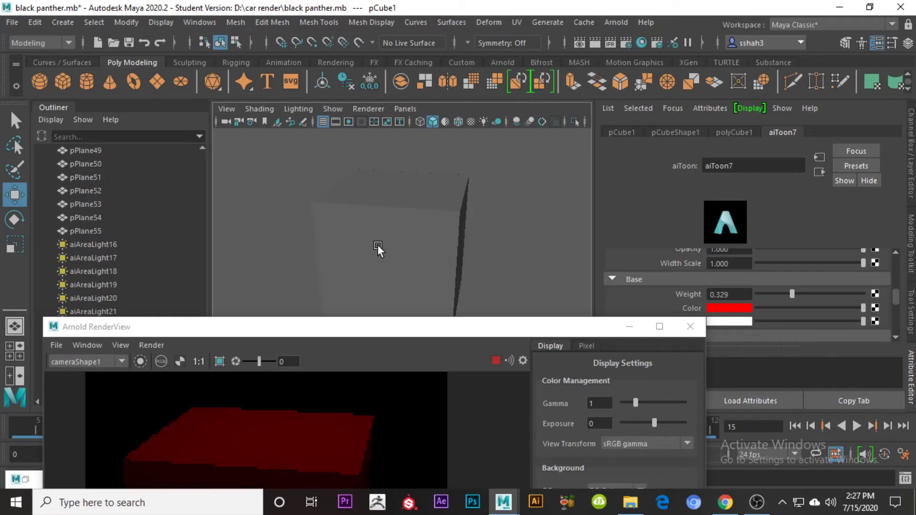
scroll(375, 249, down, 12)
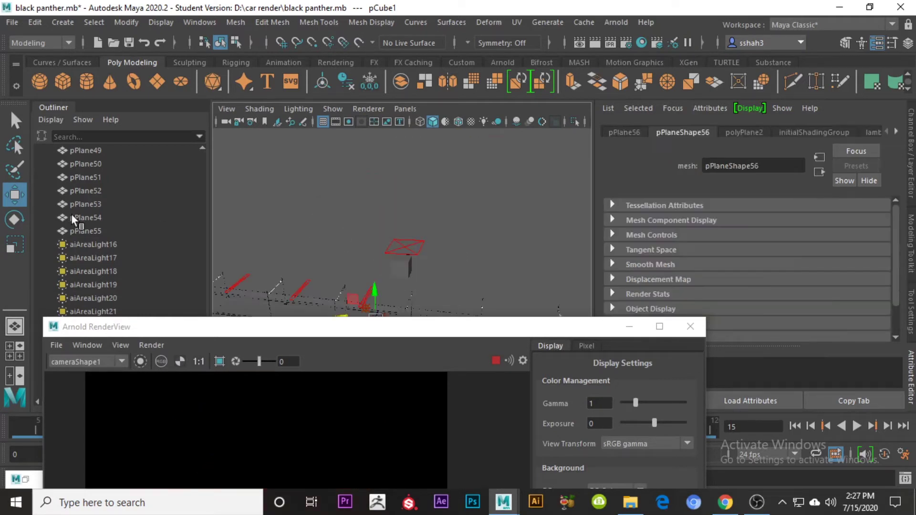
alt+middle_drag(401, 292, 398, 259)
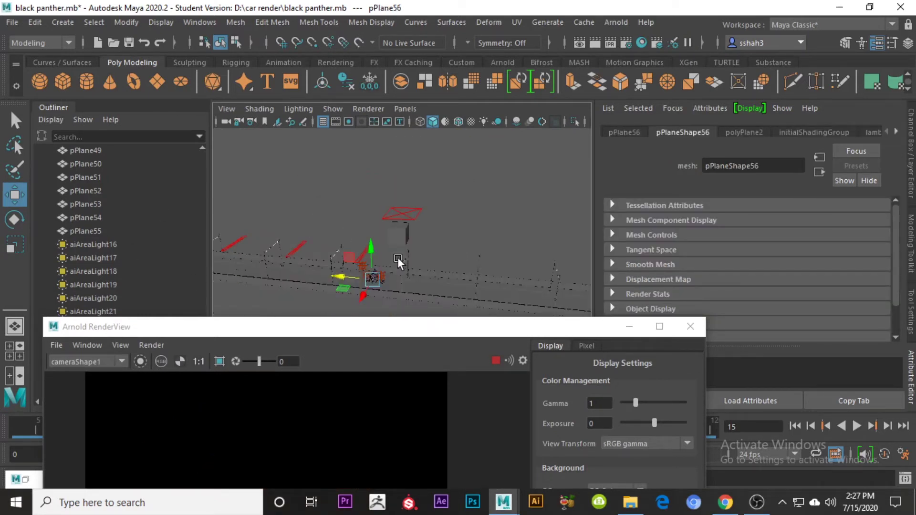
drag(363, 296, 388, 258)
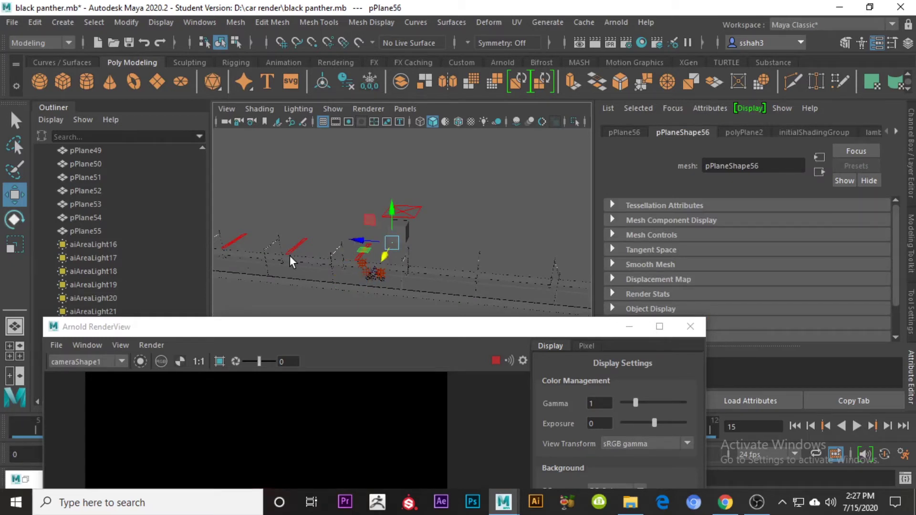
key(r)
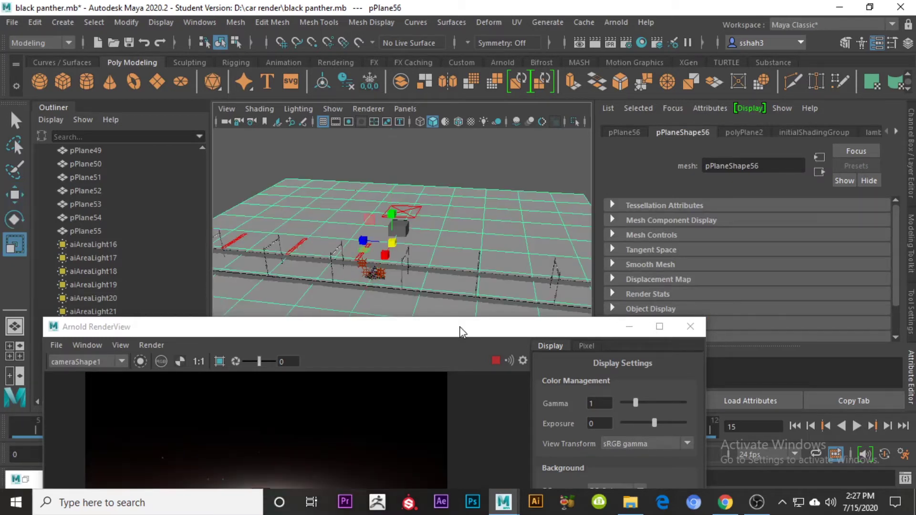
Examine the test cube on the floor plane up close in the live render, and review the floor's default lambert1 shading.
mouse_move(461, 327)
mouse_down()
mouse_move(365, 132)
mouse_move(459, 371)
mouse_up()
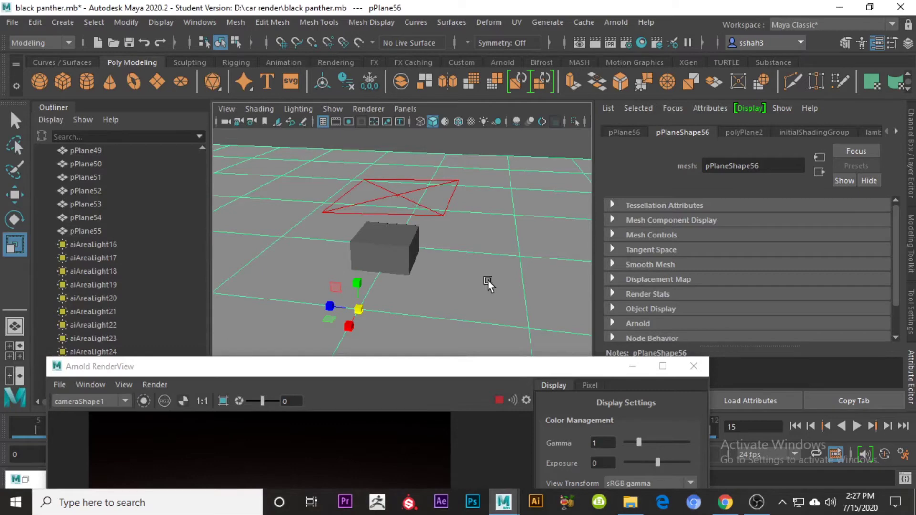
scroll(488, 281, up, 5)
alt+drag(487, 281, 408, 264)
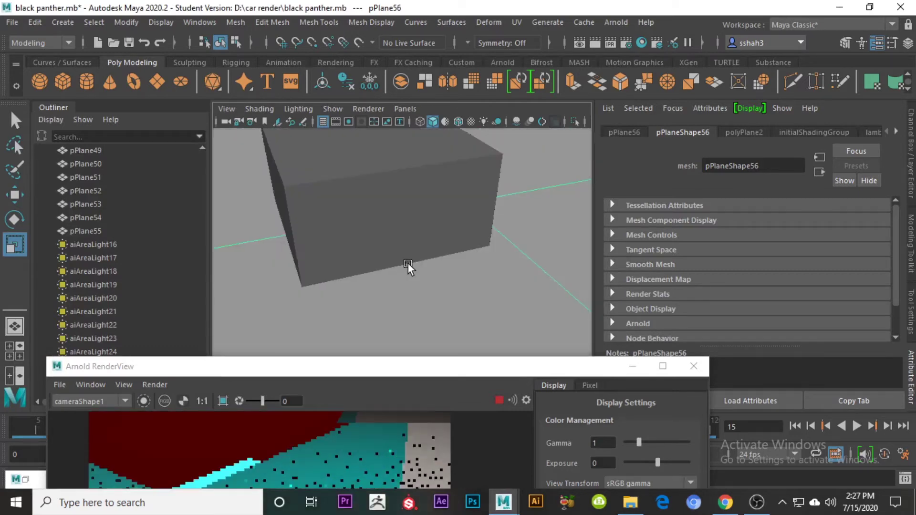
scroll(408, 264, down, 5)
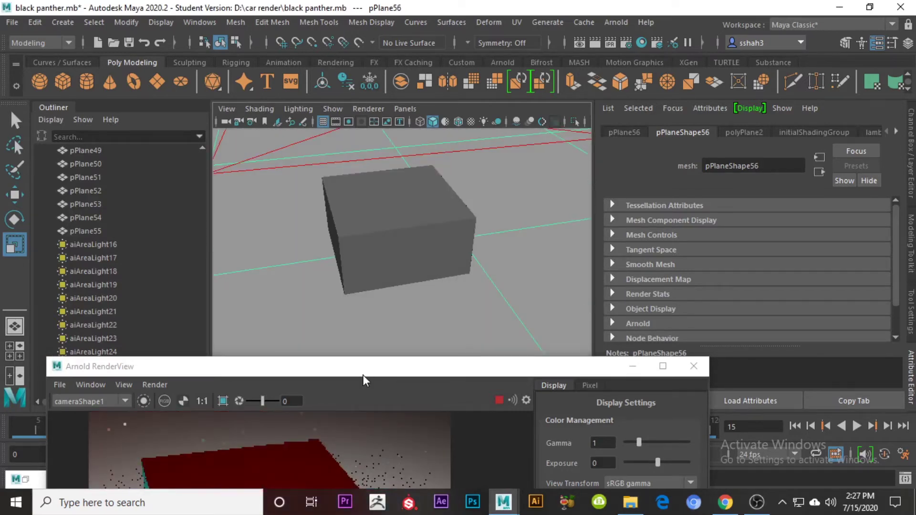
drag(362, 375, 314, 73)
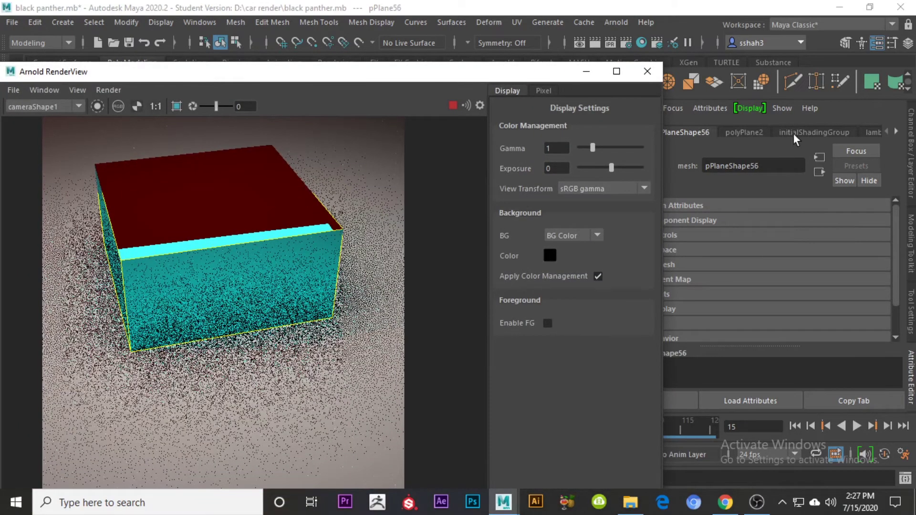
scroll(843, 131, down, 1)
scroll(843, 131, down, 2)
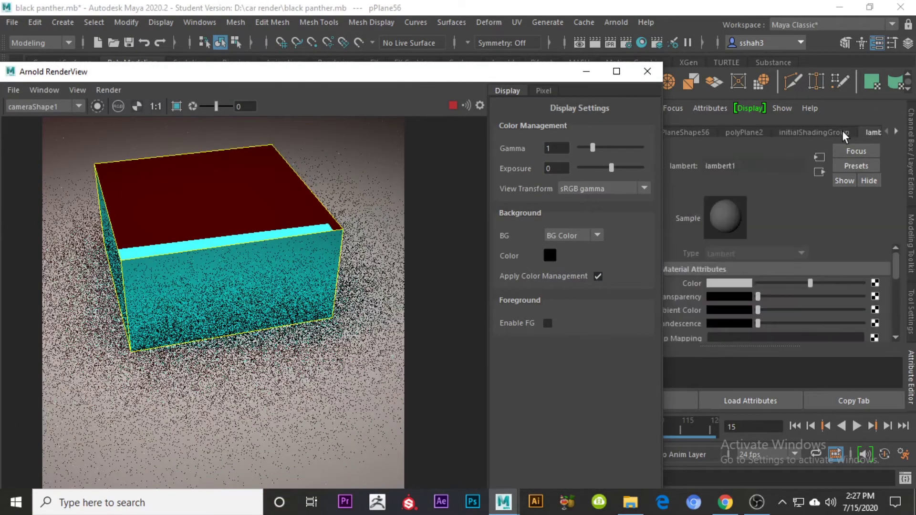
scroll(841, 130, up, 1)
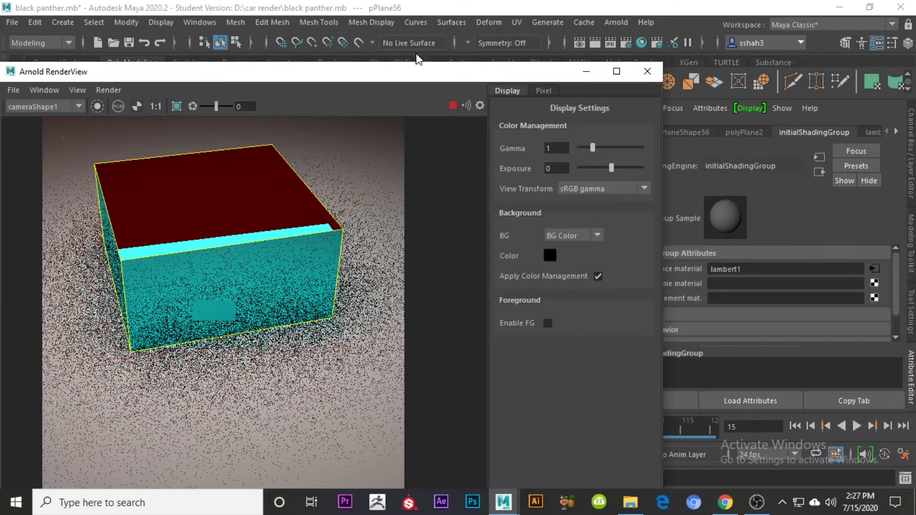
Select the test cube and try green and blue as its toon shader's specular color before setting it to red.
drag(418, 69, 440, 314)
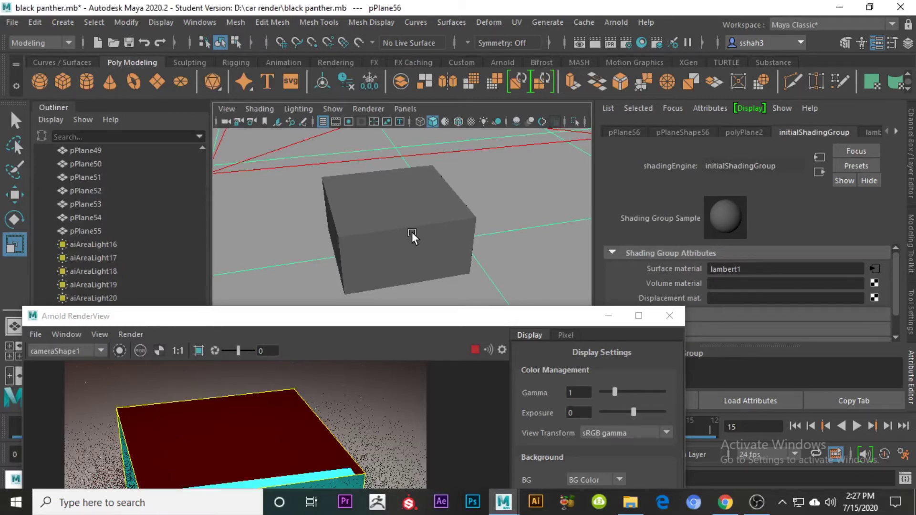
click(411, 232)
drag(453, 316, 420, 64)
click(781, 134)
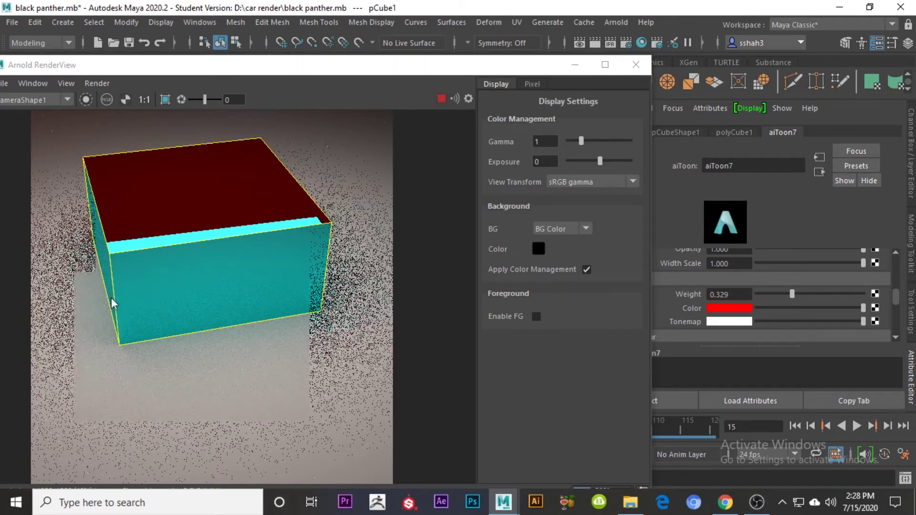
scroll(726, 315, down, 4)
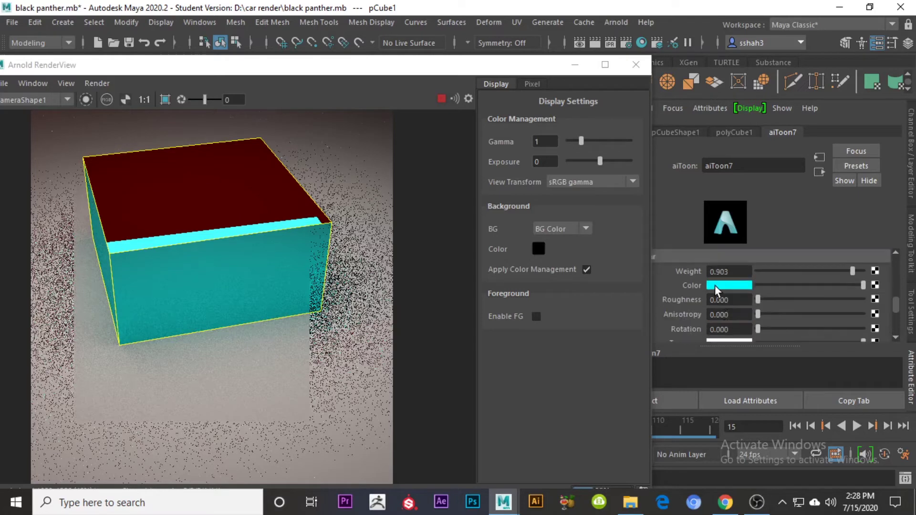
click(716, 286)
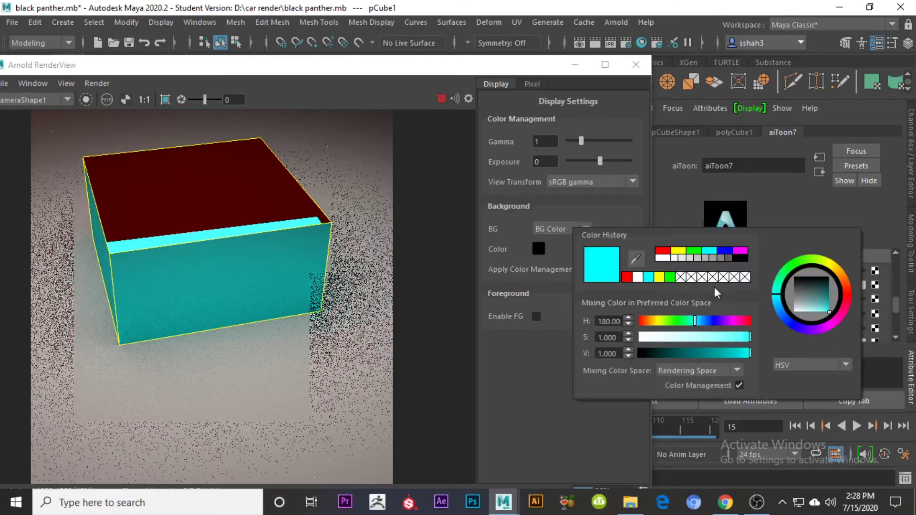
click(668, 278)
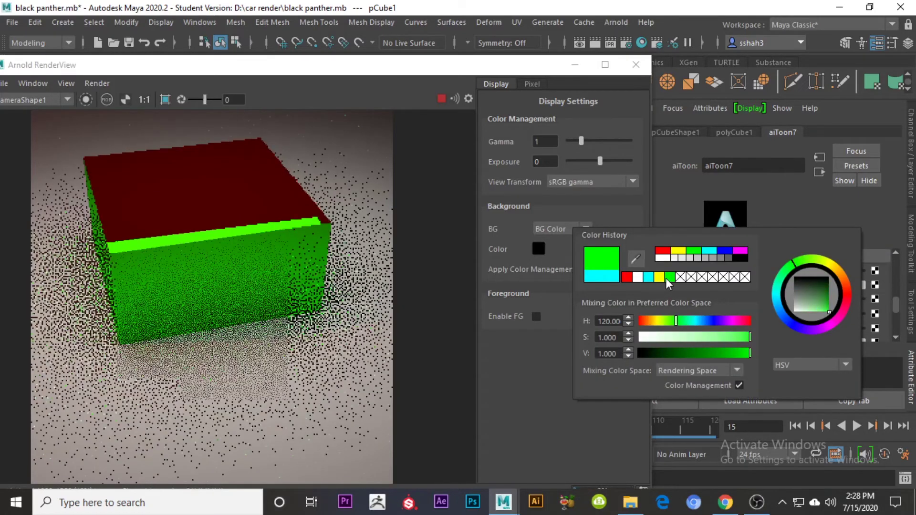
click(724, 250)
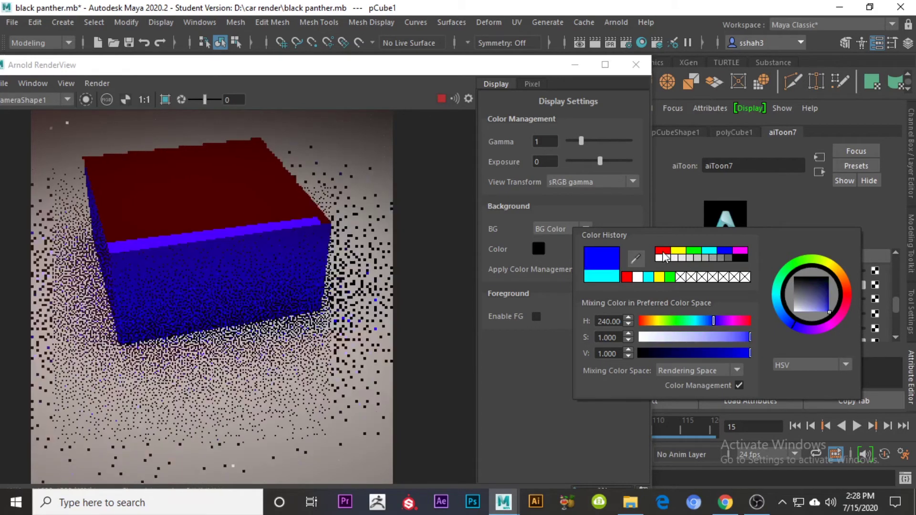
click(663, 251)
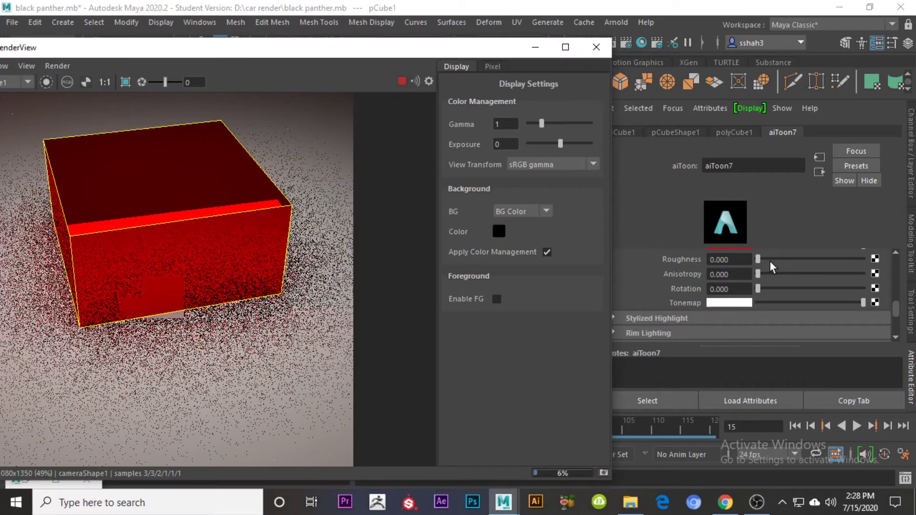
Set the toon shader's specular roughness to 0.090, and raise it further to 0.194.
click(767, 259)
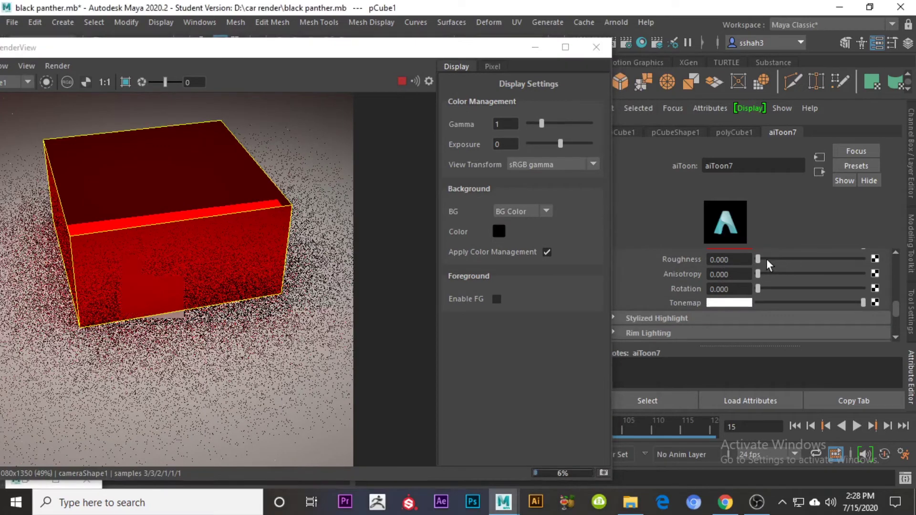
click(767, 260)
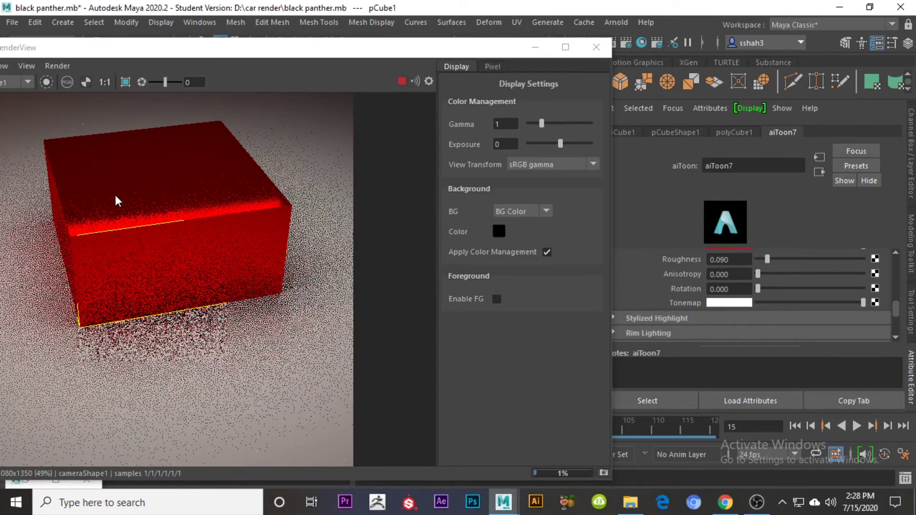
click(778, 260)
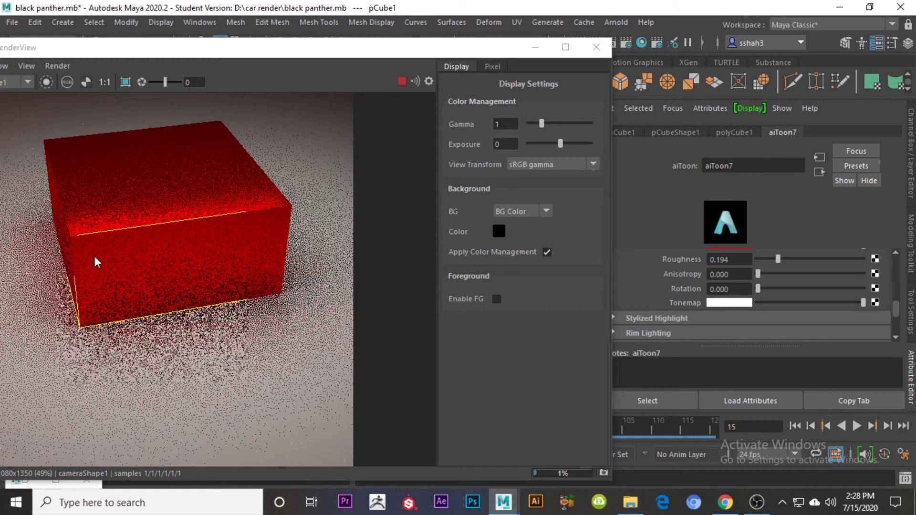
Reduce the toon shader's specular weight and base weight to 0.
scroll(683, 280, down, 3)
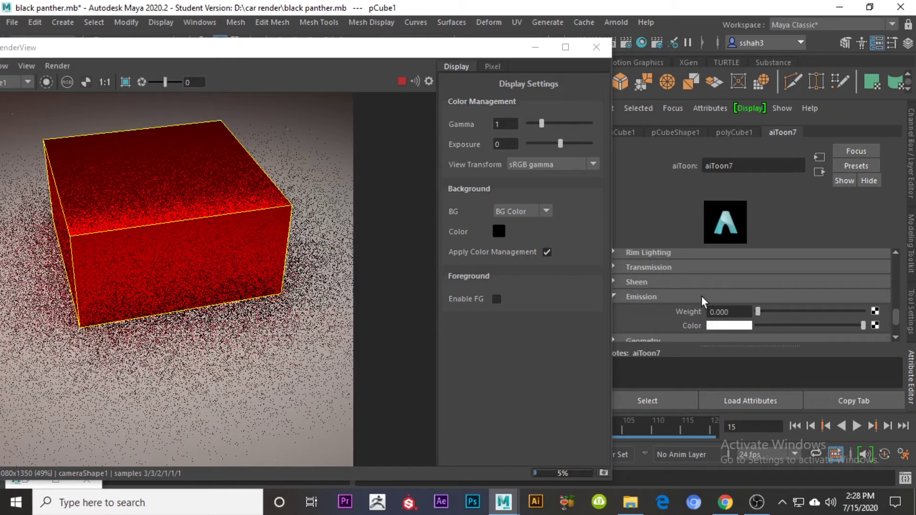
scroll(701, 301, up, 3)
scroll(769, 281, up, 2)
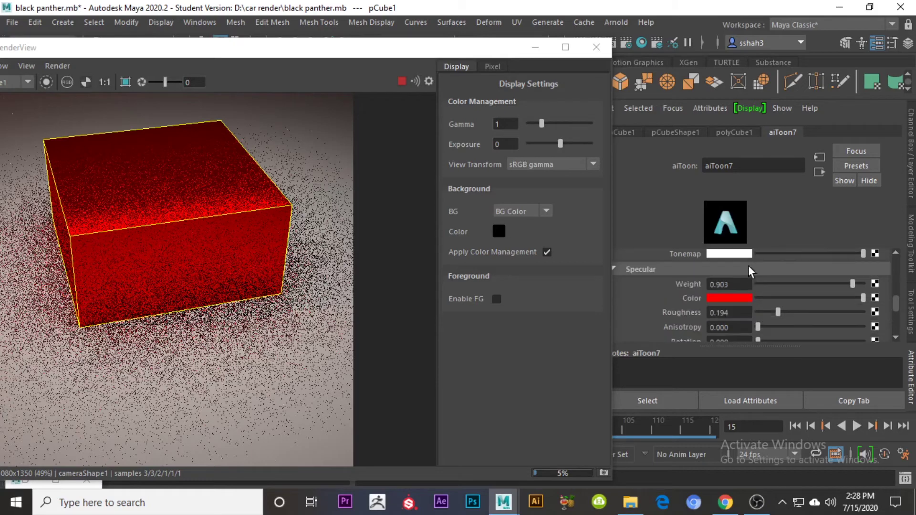
click(769, 284)
scroll(767, 301, up, 2)
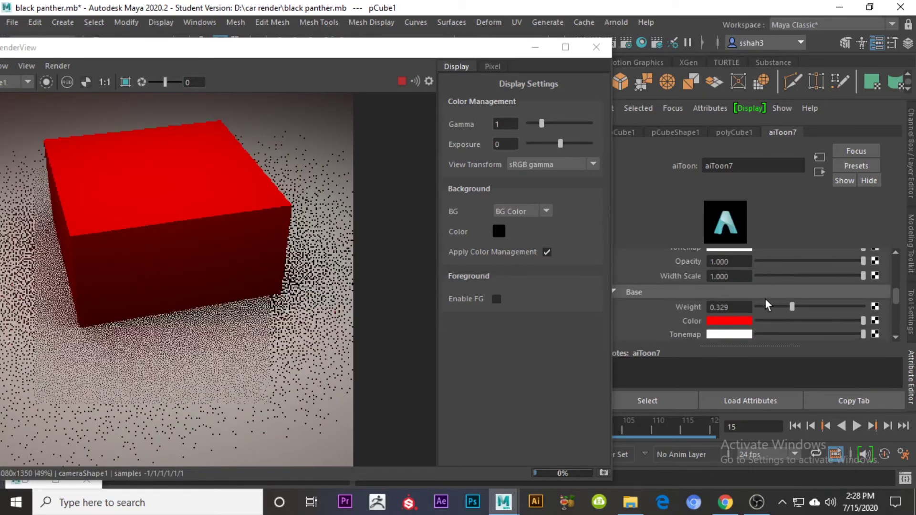
click(760, 307)
Set the toon shader's emission weight to 1 and its emission color to cyan, after trying red.
scroll(778, 313, down, 1)
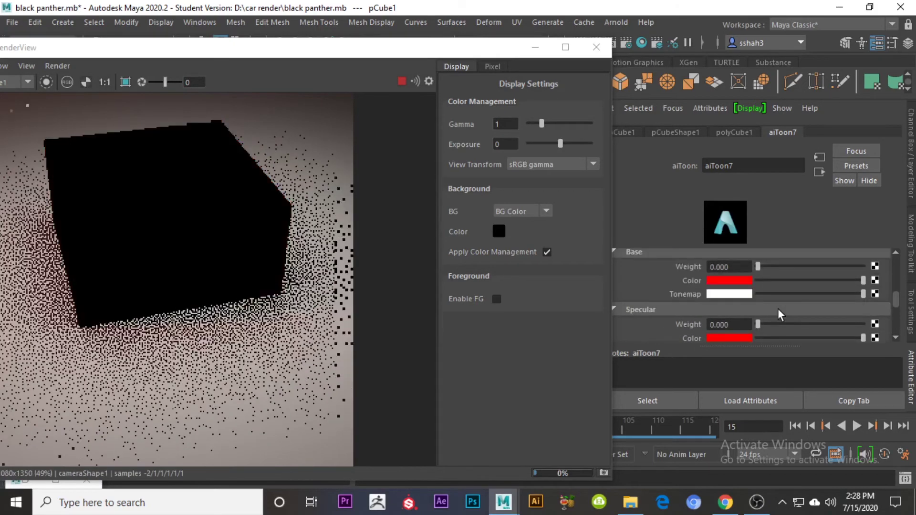
scroll(781, 315, down, 2)
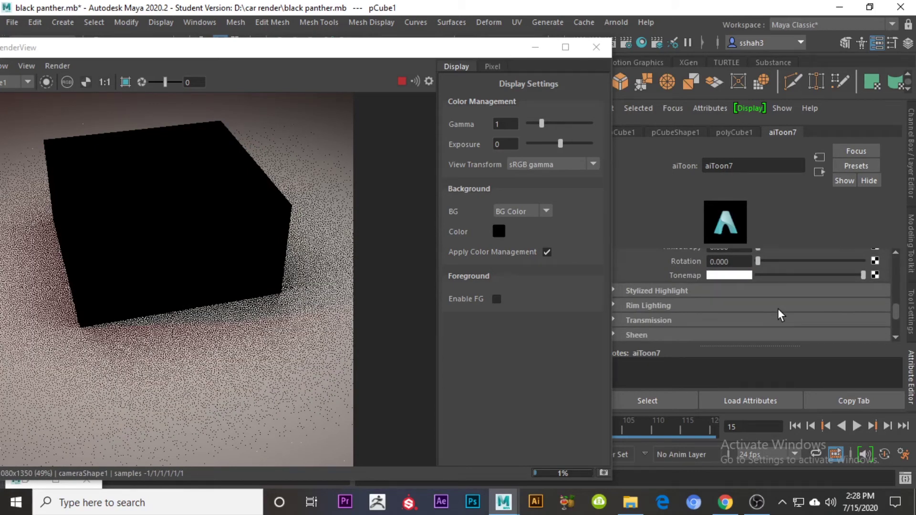
scroll(778, 317, down, 2)
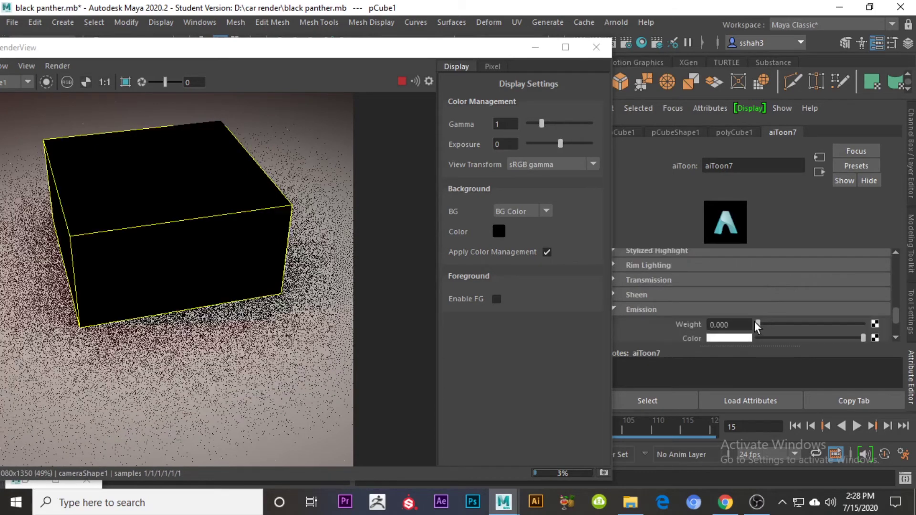
drag(758, 325, 882, 329)
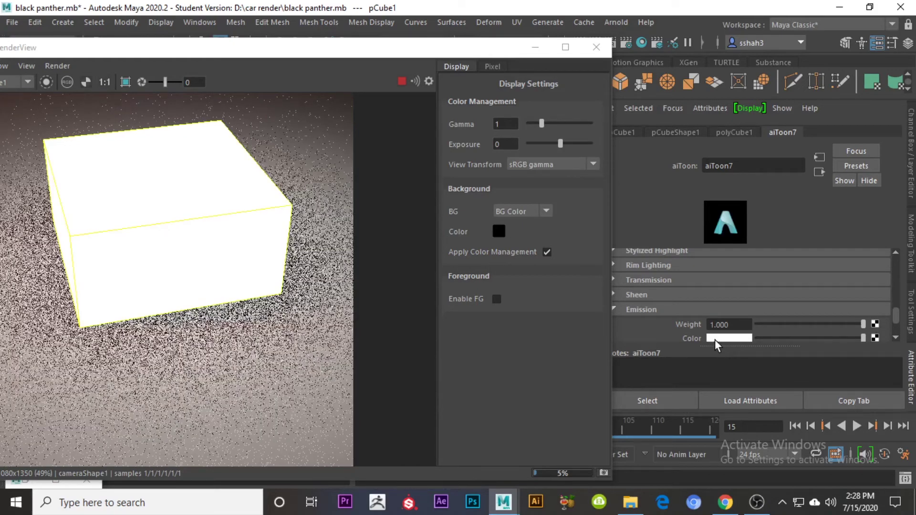
click(718, 339)
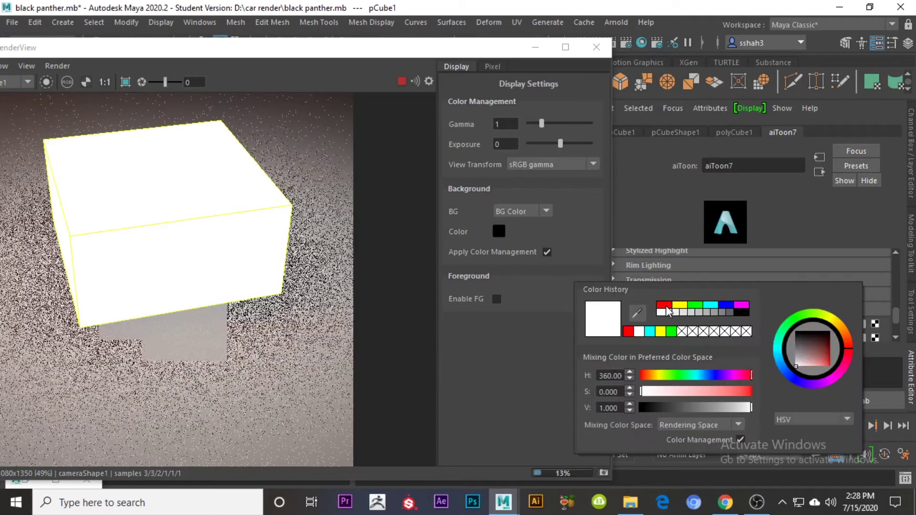
click(667, 308)
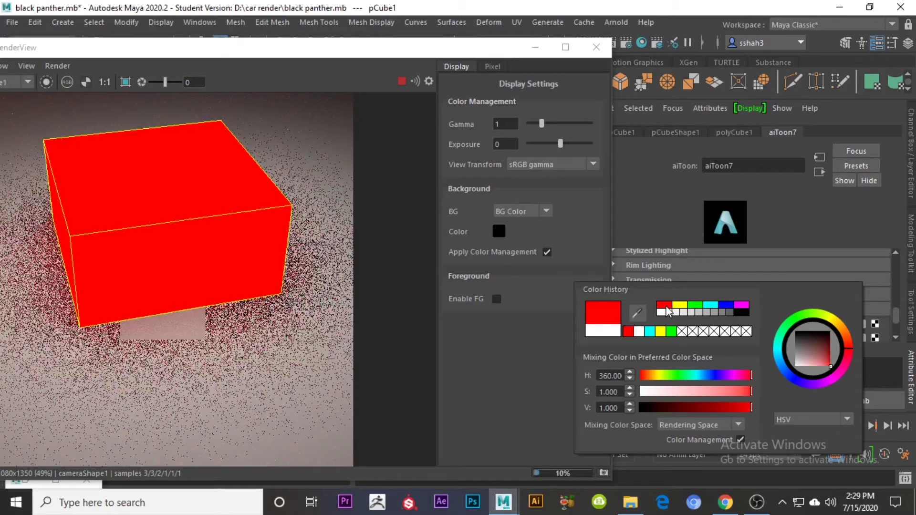
click(710, 305)
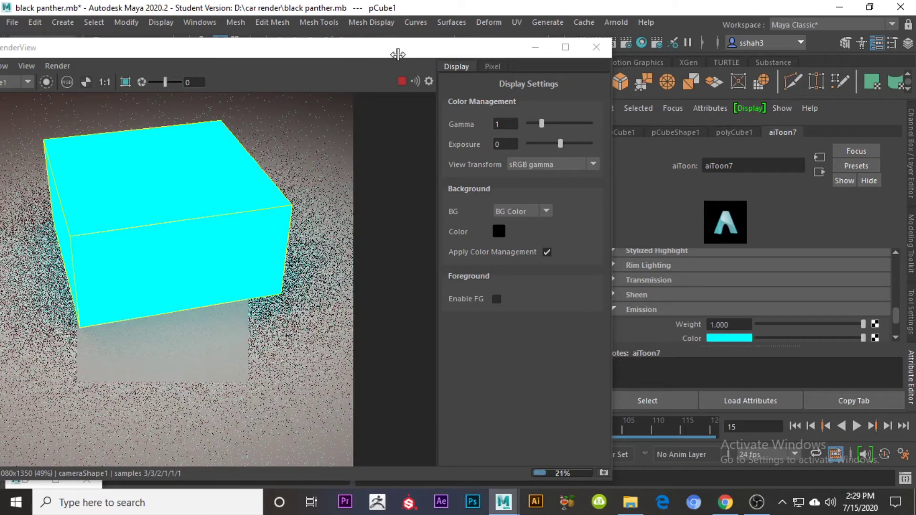
Close the Arnold render view and expand the toon shader's Geometry settings.
click(600, 48)
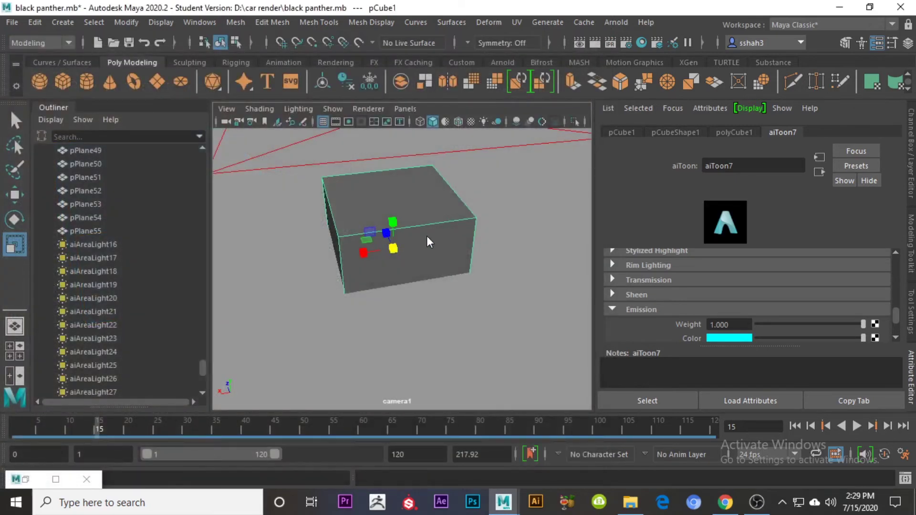
scroll(687, 309, down, 5)
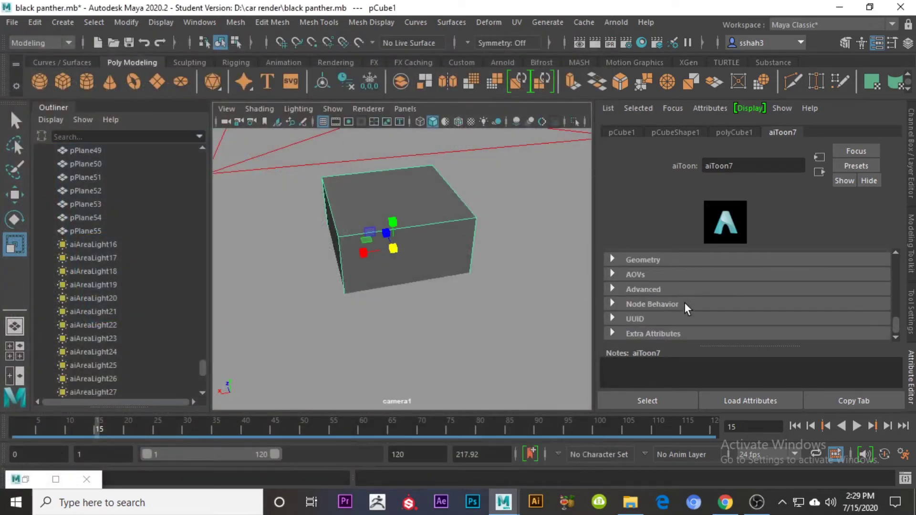
click(624, 259)
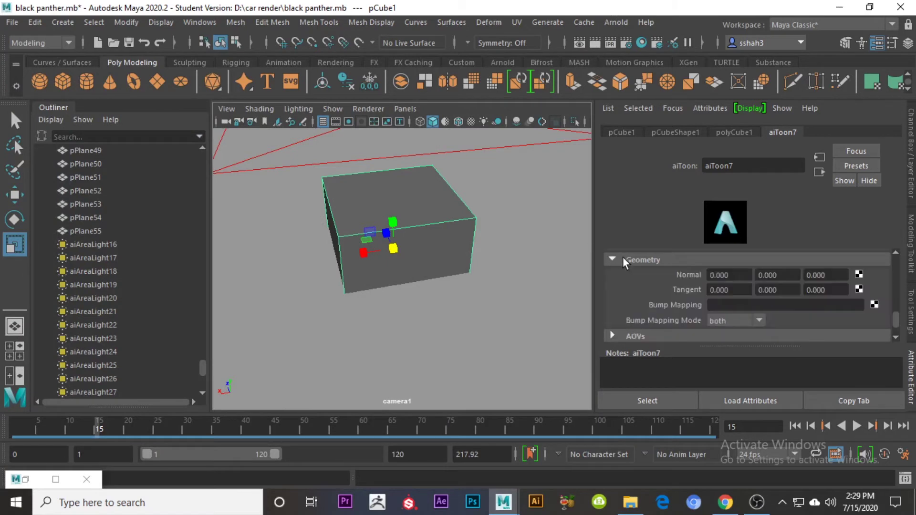
Delete the test cube, the area light above it and the large floor plane.
key(Delete)
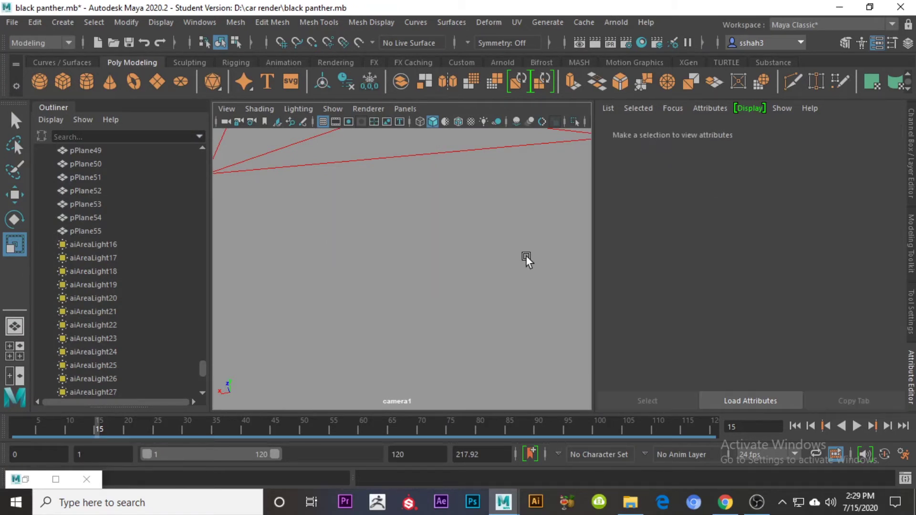
scroll(375, 243, down, 7)
click(396, 245)
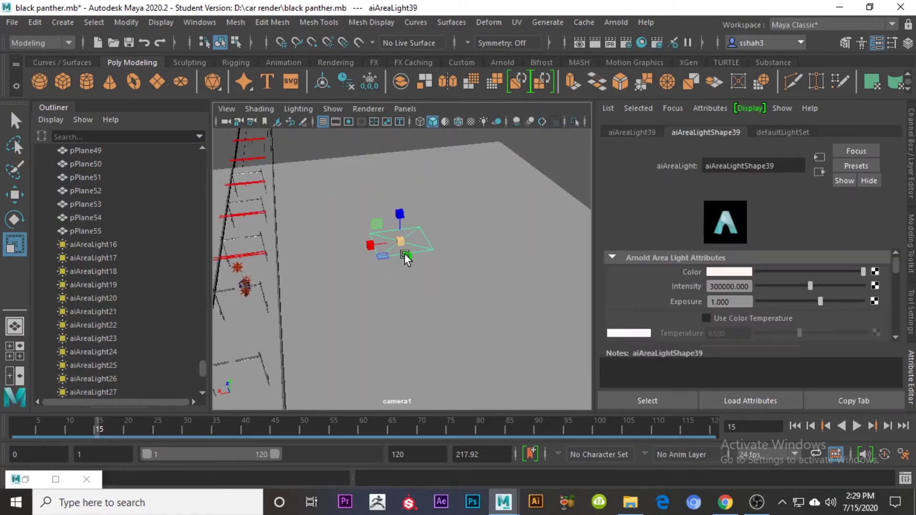
key(Delete)
alt+middle_drag(357, 250, 486, 205)
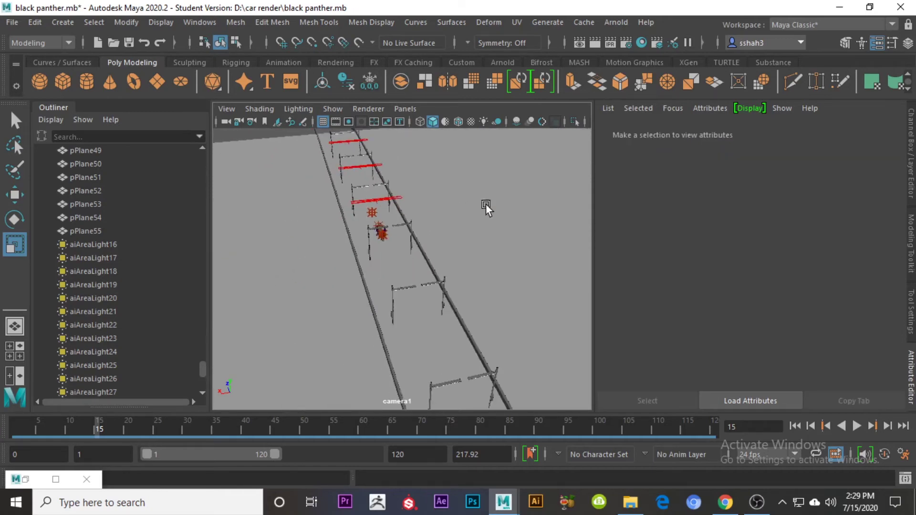
click(486, 205)
key(Delete)
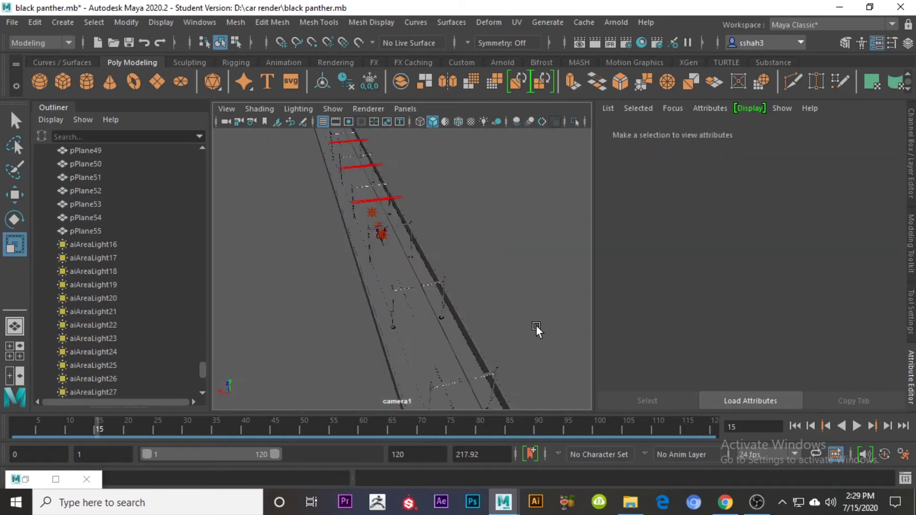
Start an Arnold render of the road scene from a view along the road.
alt+drag(536, 329, 463, 259)
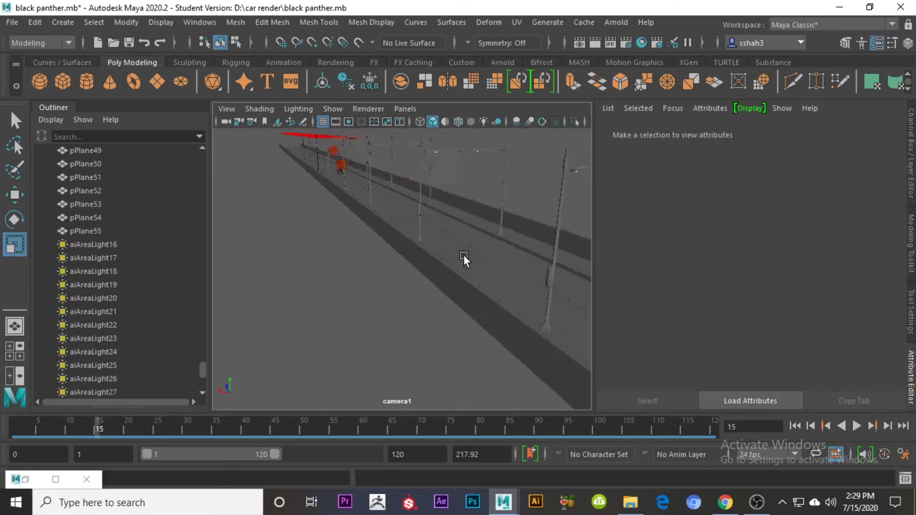
alt+middle_drag(464, 257, 431, 252)
click(399, 265)
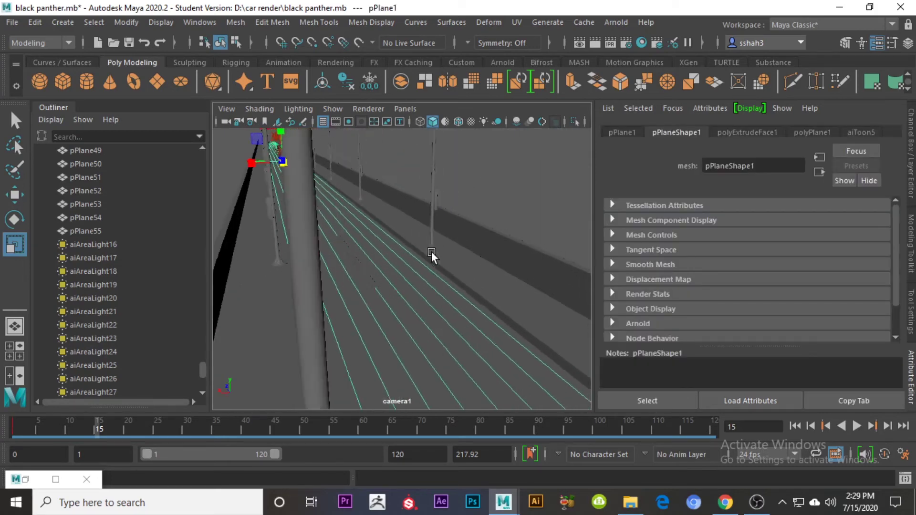
alt+drag(432, 252, 402, 251)
click(616, 22)
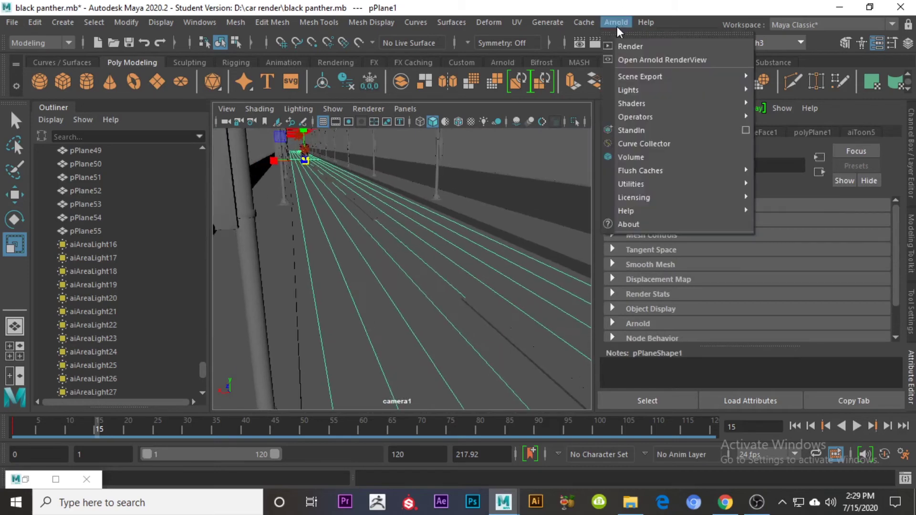
click(631, 46)
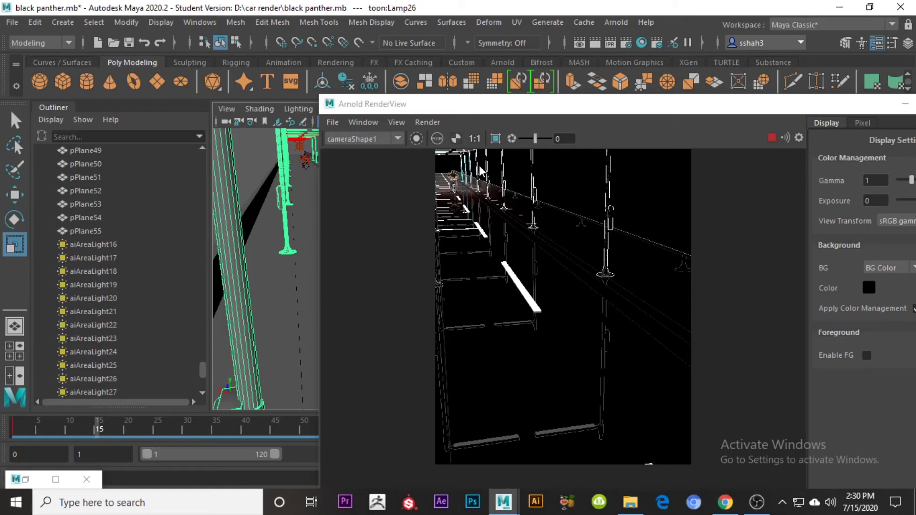
Frame the rider and motorcycle in a front three-quarter camera view and reposition the render window.
alt+right_drag(479, 172, 388, 315)
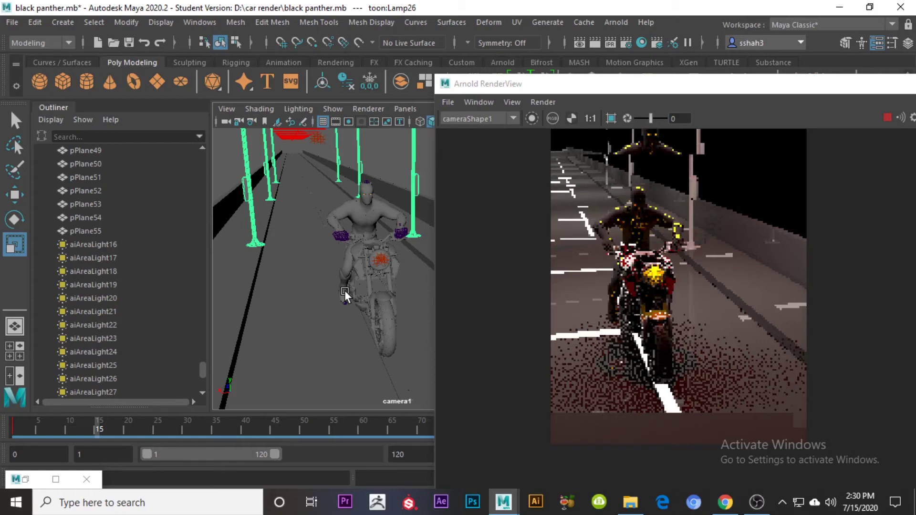
alt+drag(345, 295, 400, 287)
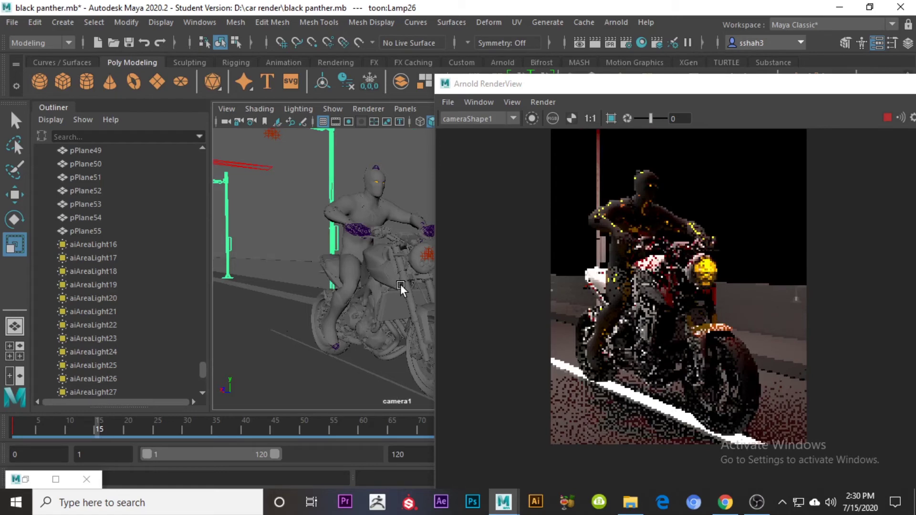
key(bracketleft)
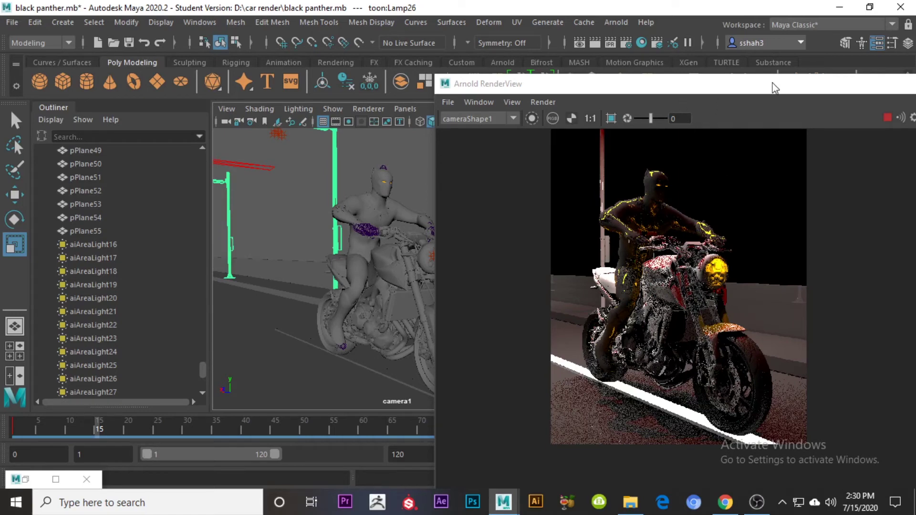
drag(760, 92, 387, 141)
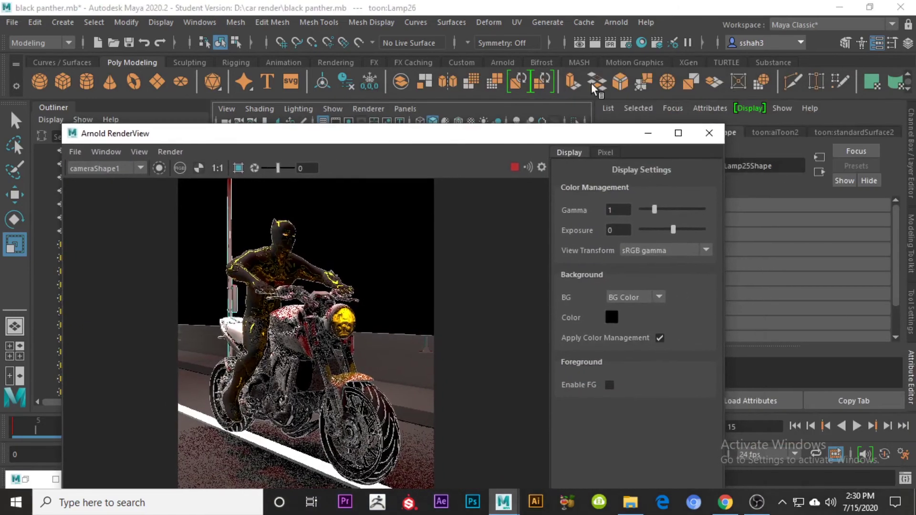
Set Arnold's Camera (AA) and Diffuse samples to 2 in the render settings.
click(628, 43)
click(607, 140)
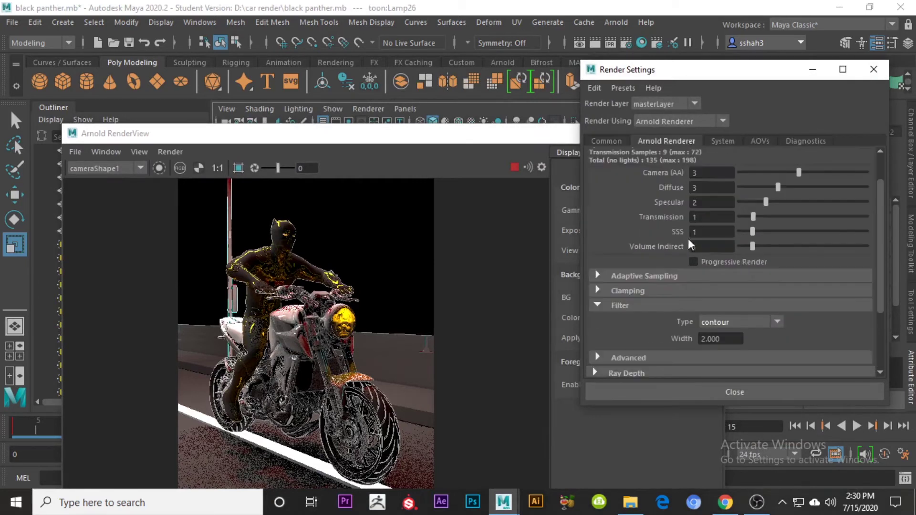
click(683, 141)
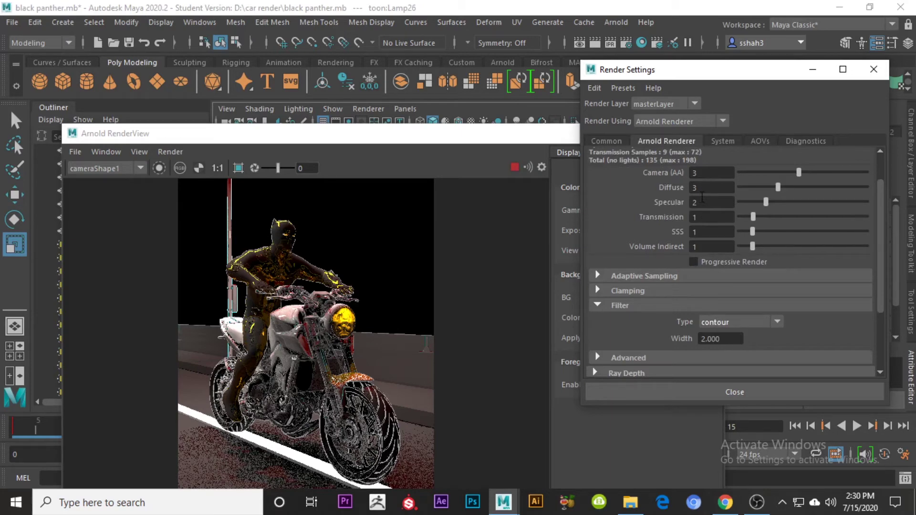
drag(710, 189, 683, 175)
text(22)
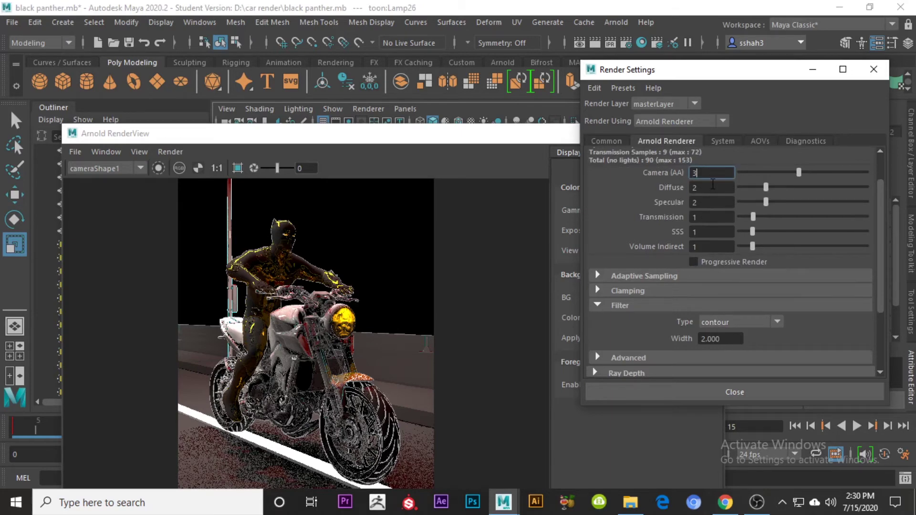
click(711, 191)
Review the common image size settings and examine the motorcycle's toon outlines close up in the render.
click(627, 143)
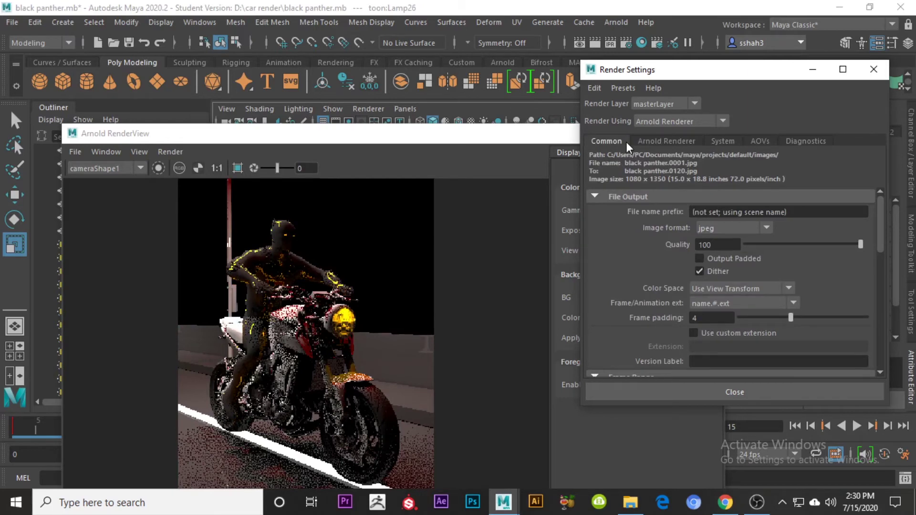
scroll(722, 310, down, 5)
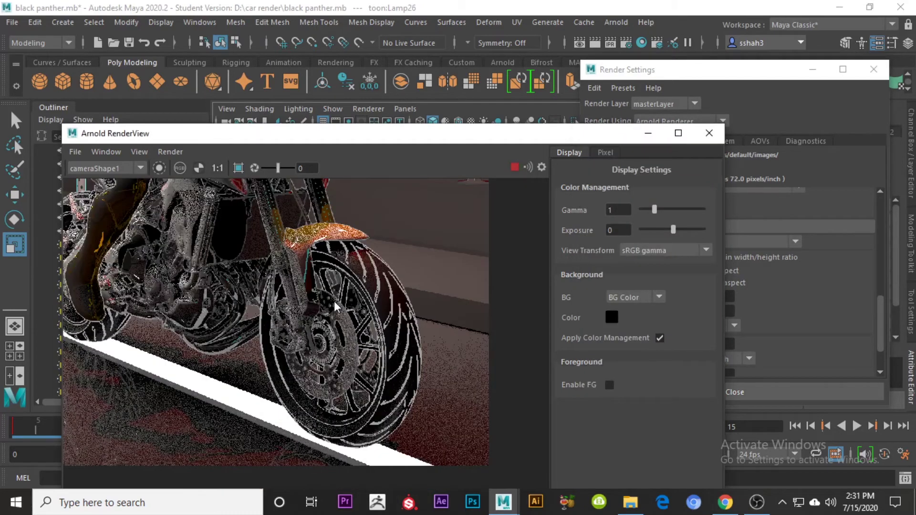
middle_drag(162, 203, 317, 315)
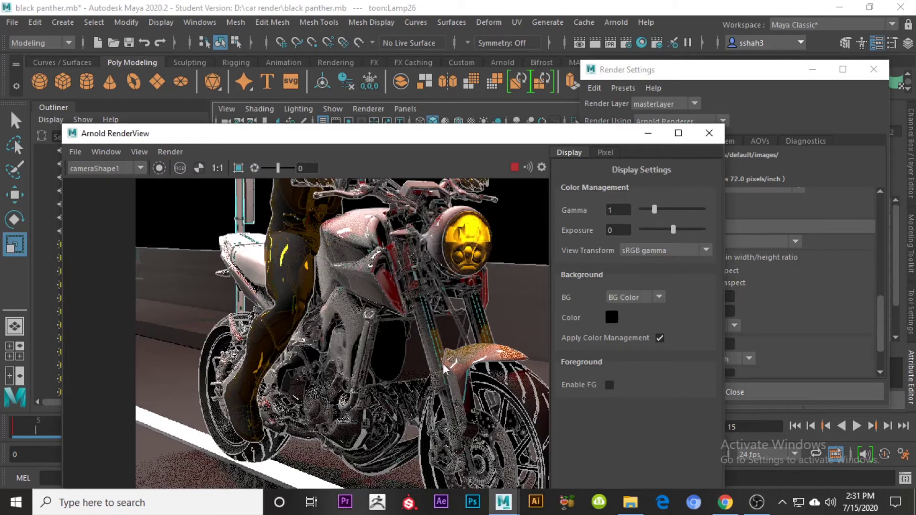
middle_drag(462, 373, 385, 328)
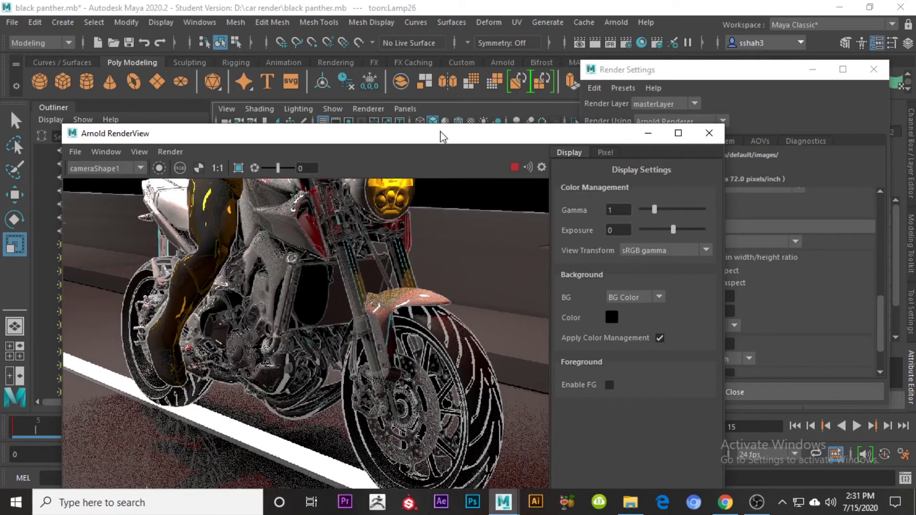
Select a part of the motorcycle and display the edge settings of its aiToon1 shader, minimizing the render settings.
drag(441, 135, 438, 266)
click(402, 208)
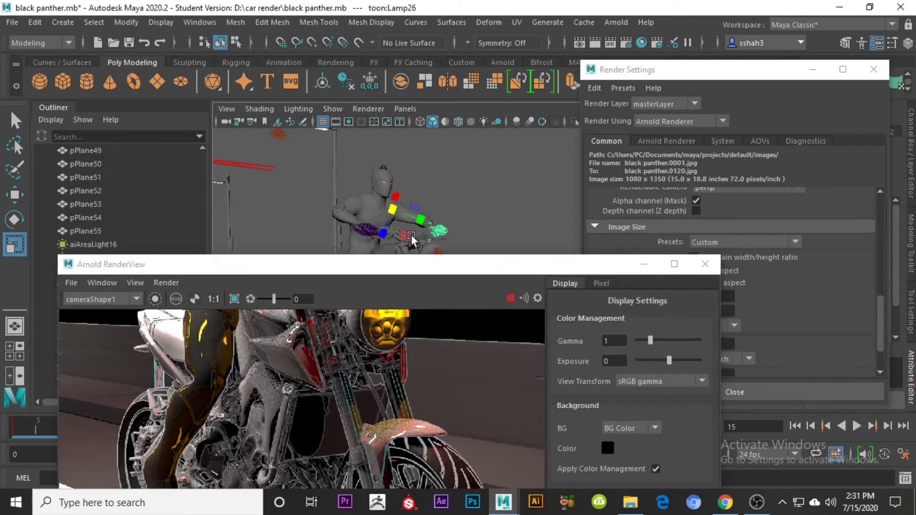
click(391, 246)
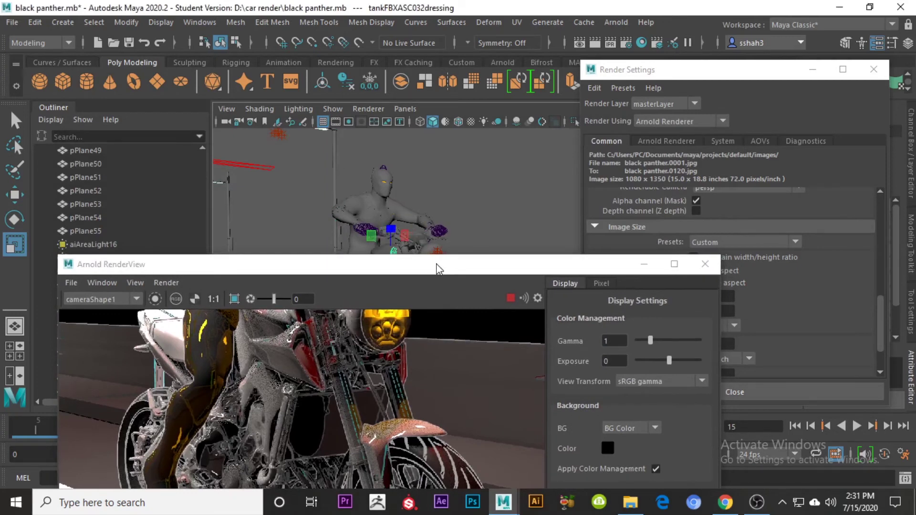
drag(436, 268, 341, 120)
click(812, 69)
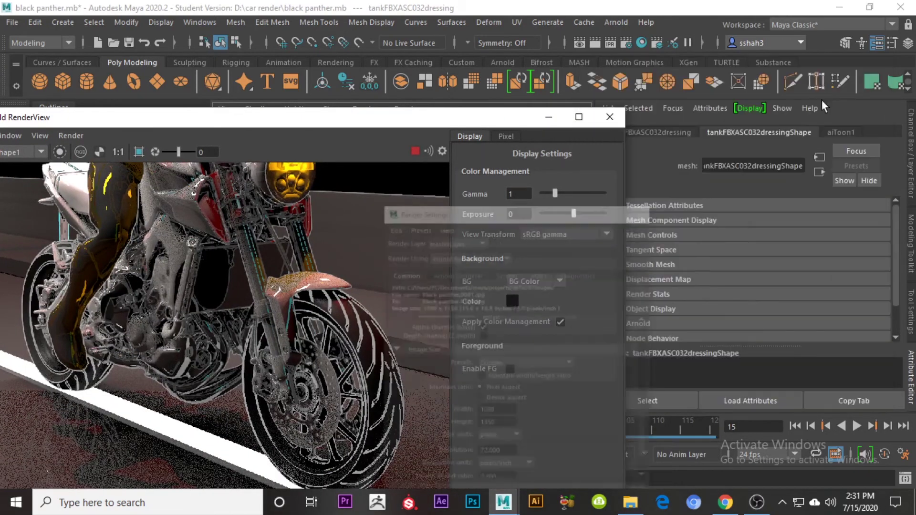
click(839, 134)
scroll(708, 283, down, 2)
scroll(708, 283, up, 4)
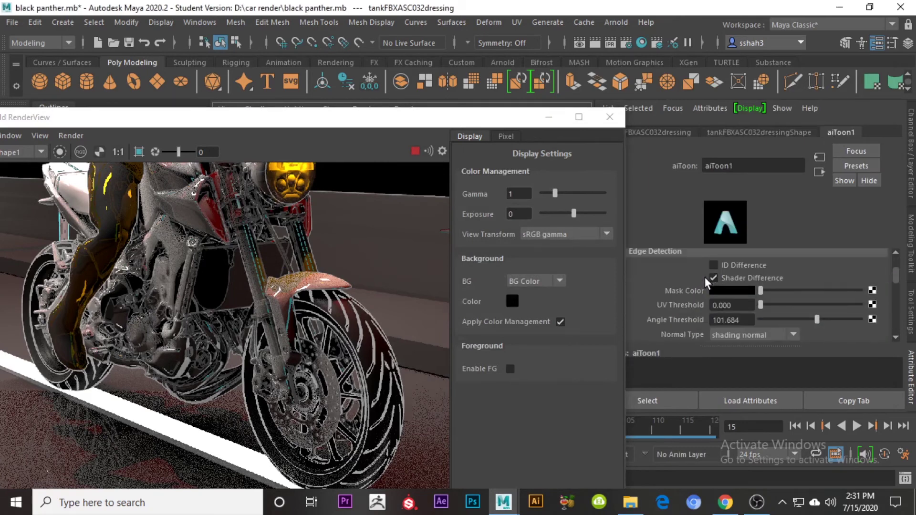
scroll(746, 277, down, 1)
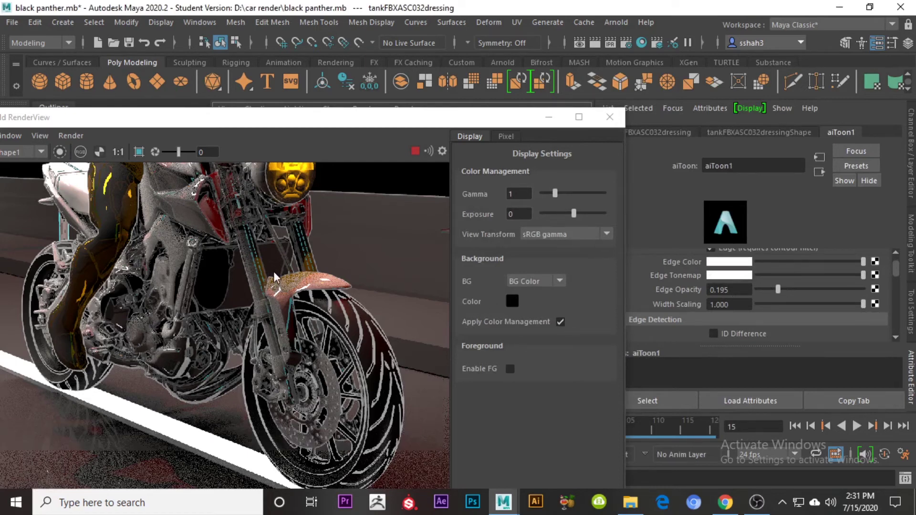
Set aiToon1's edge opacity to 0.265, after trying 1.
scroll(277, 278, down, 3)
scroll(278, 263, up, 3)
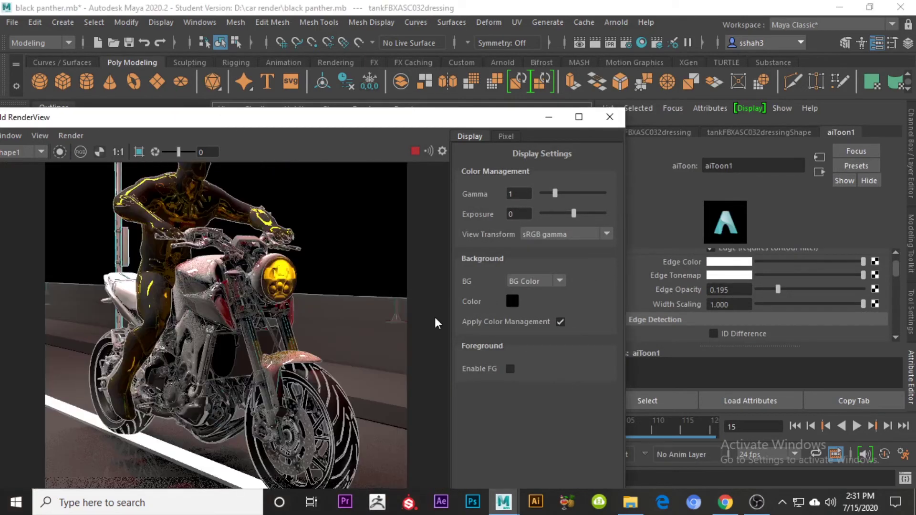
drag(780, 289, 864, 290)
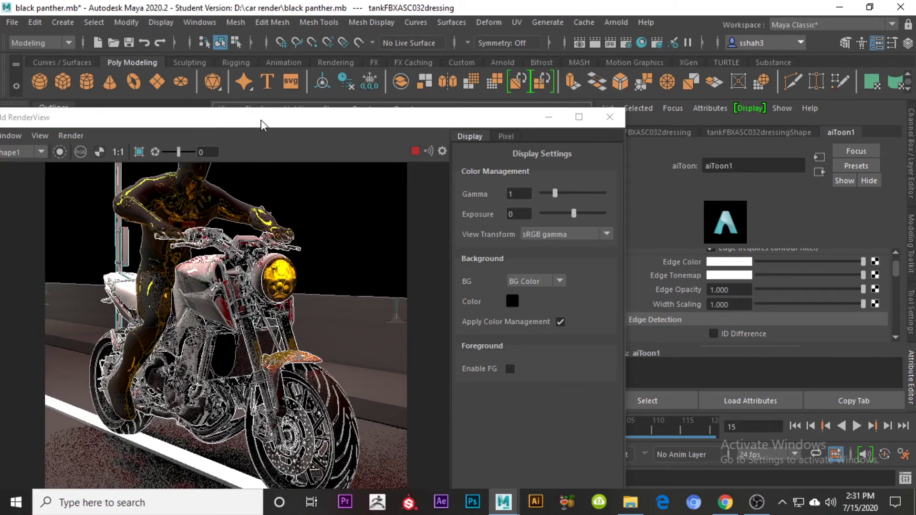
drag(261, 125, 275, 79)
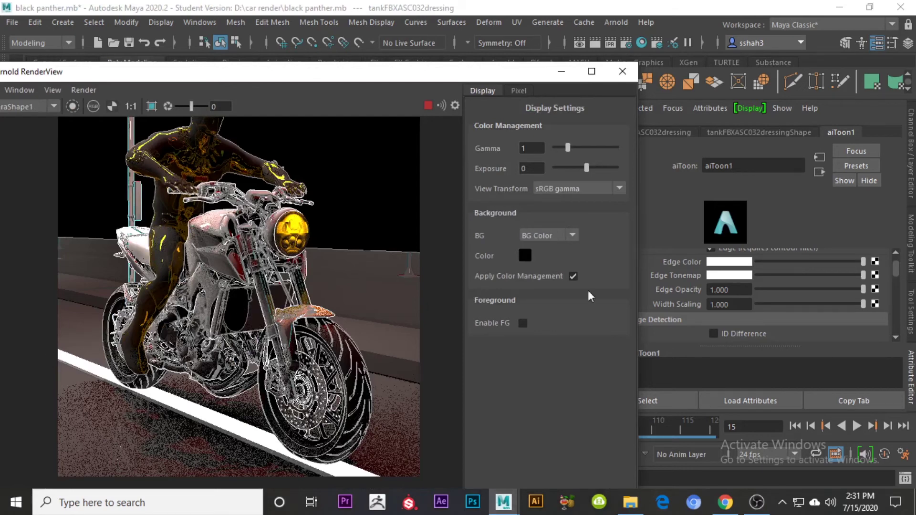
click(778, 289)
drag(778, 289, 785, 289)
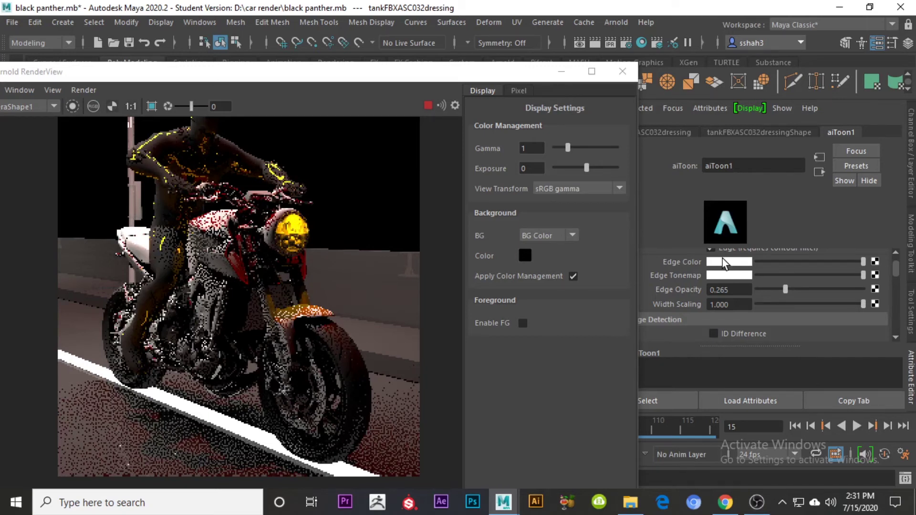
Set aiToon1's base color to orange-yellow, after trying green.
scroll(722, 260, down, 3)
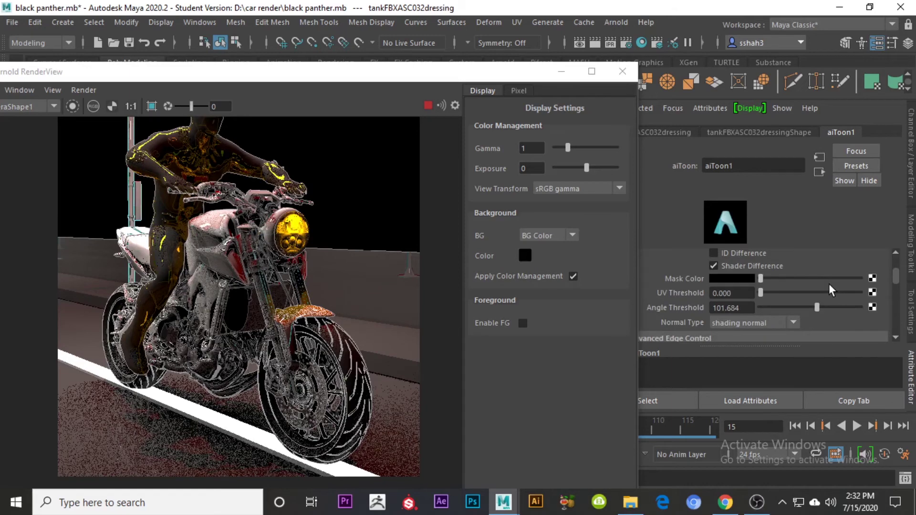
scroll(757, 285, down, 2)
scroll(758, 286, down, 4)
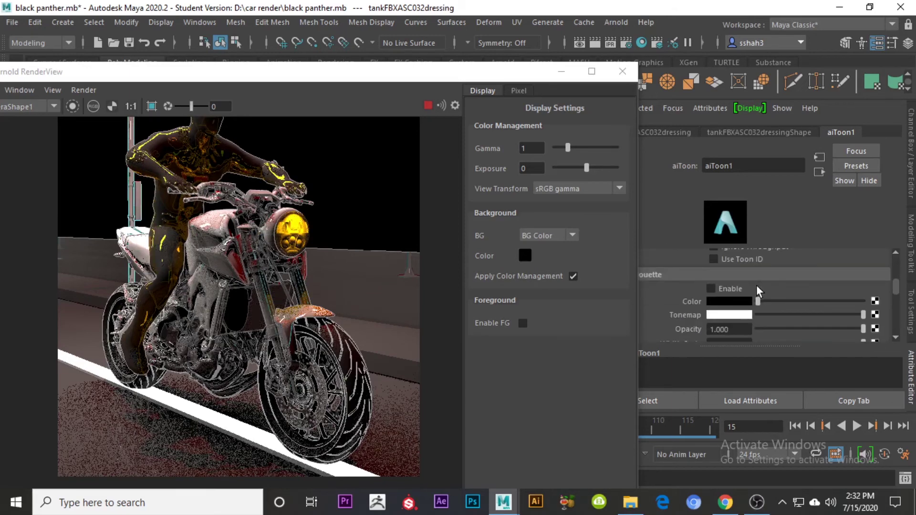
scroll(759, 290, down, 4)
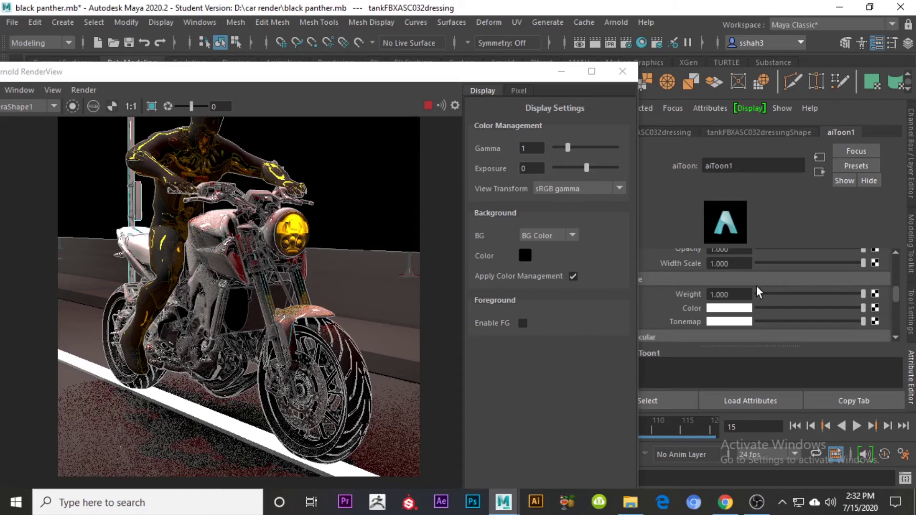
drag(472, 76, 417, 66)
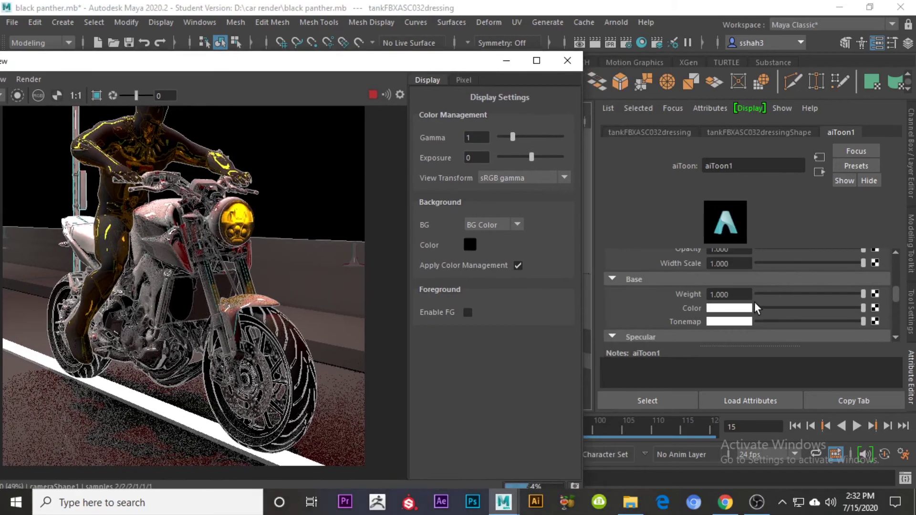
scroll(758, 306, down, 2)
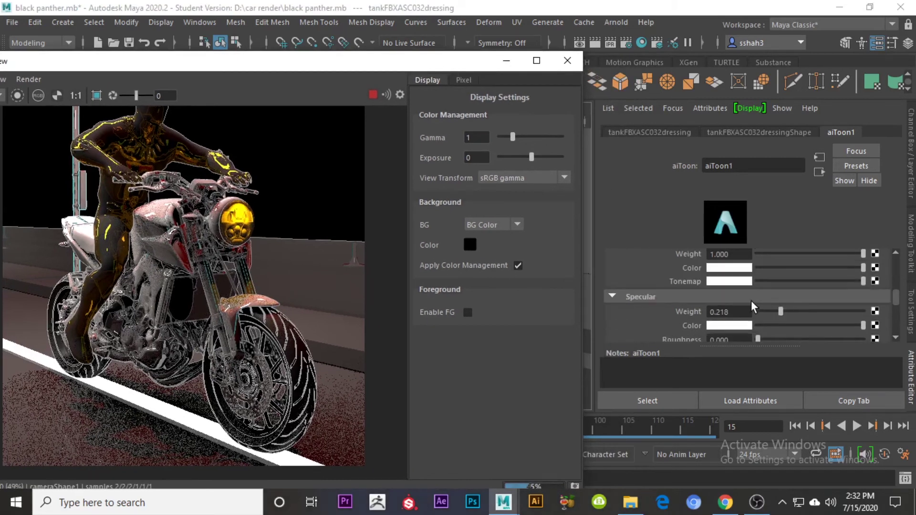
click(726, 268)
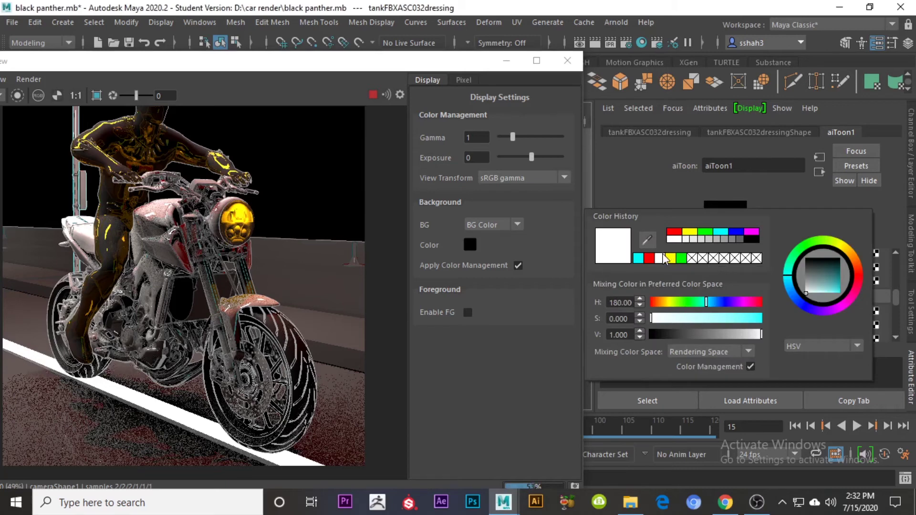
click(709, 232)
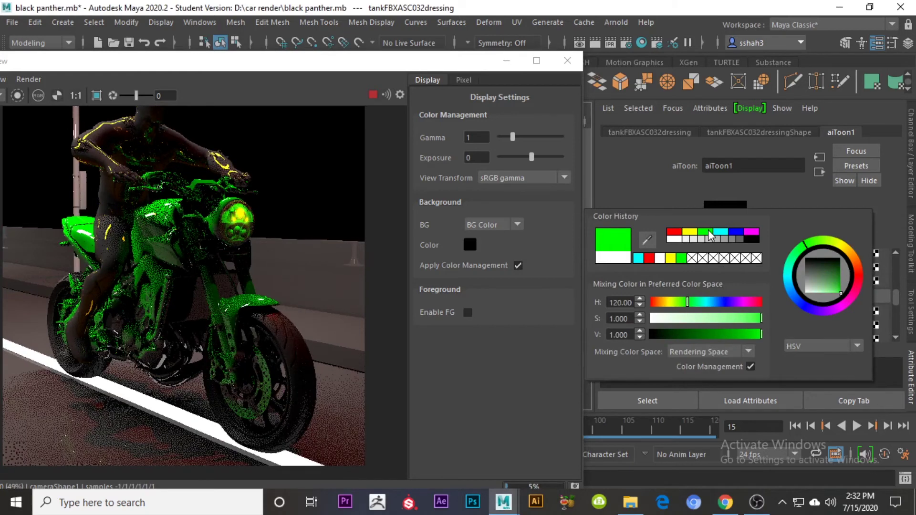
click(689, 232)
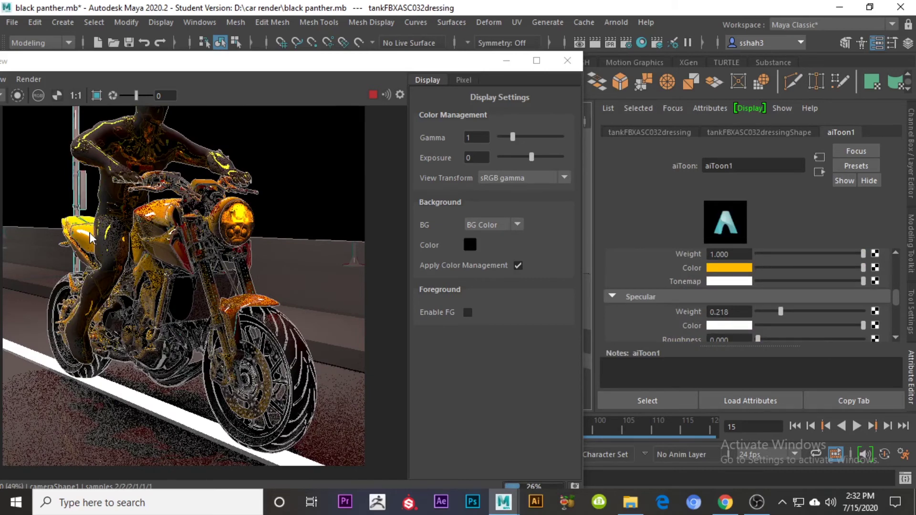
Examine the recolored motorcycle in the render and bring up aiToon1's Emission and Geometry settings.
scroll(93, 238, up, 3)
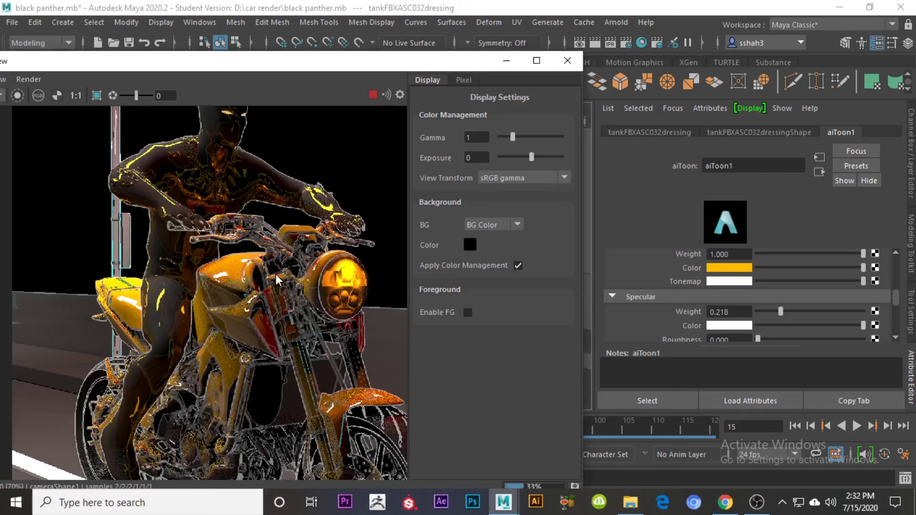
scroll(286, 362, down, 3)
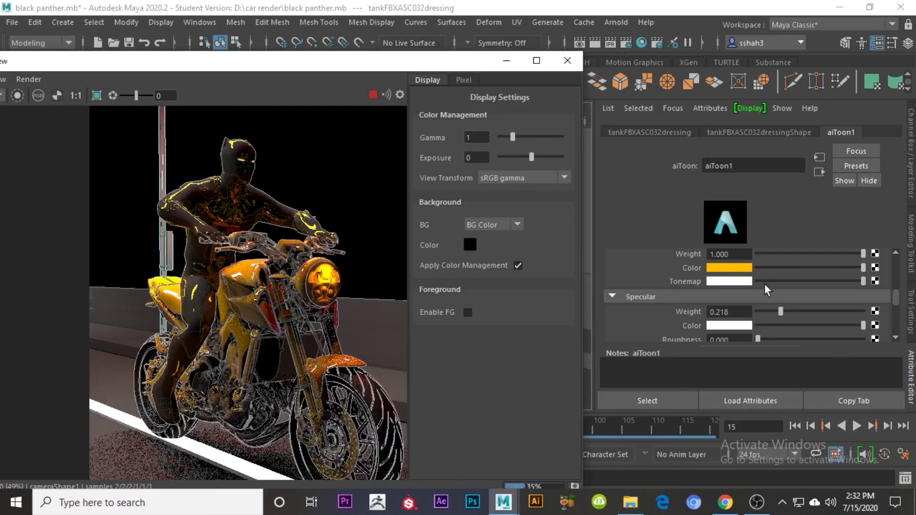
scroll(765, 290, down, 6)
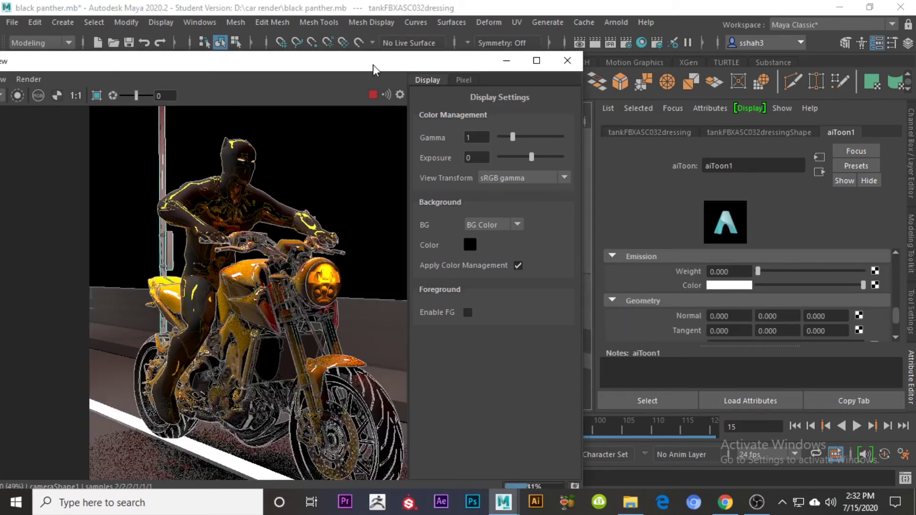
Select the Black Panther rider in the viewport and bring up the edge settings of its aiToon2 shader.
drag(374, 65, 852, 127)
click(347, 277)
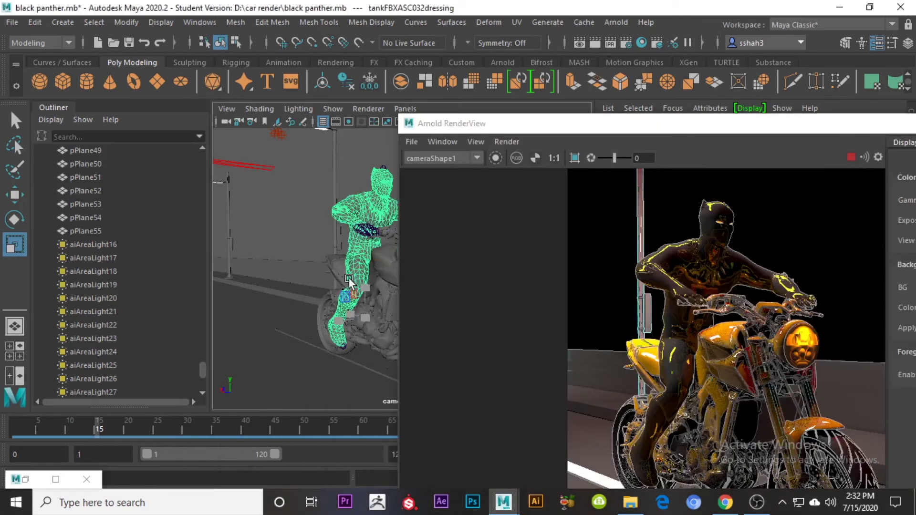
drag(699, 127, 169, 72)
scroll(624, 307, down, 5)
scroll(639, 315, up, 5)
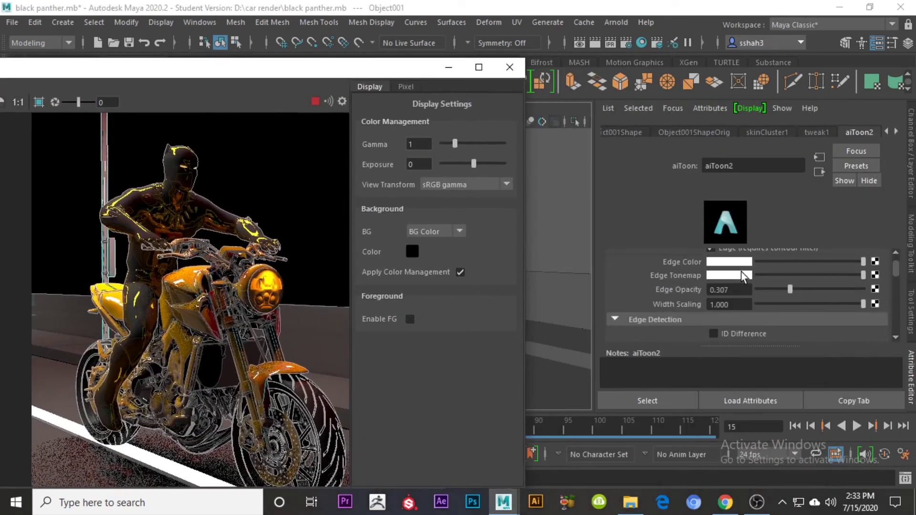
Set aiToon2's edge opacity to 1 and its angle threshold to 31.837.
scroll(736, 325, down, 1)
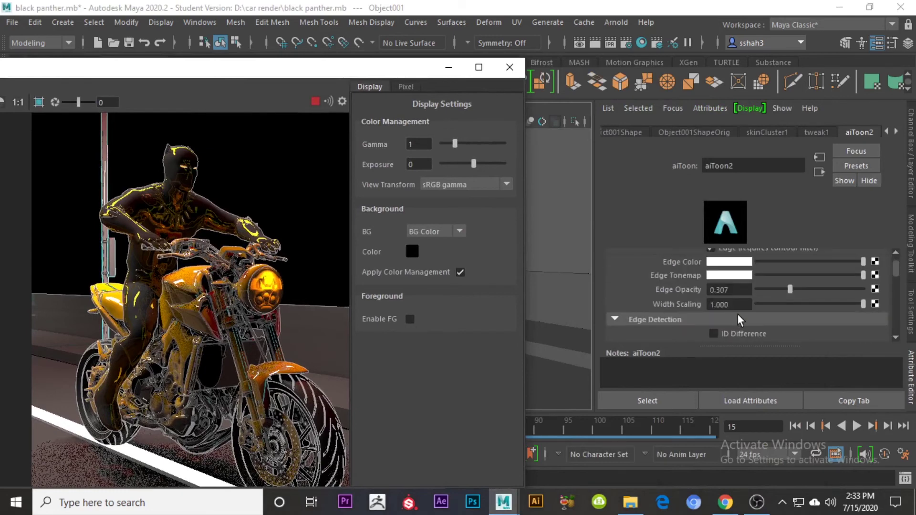
drag(791, 289, 866, 291)
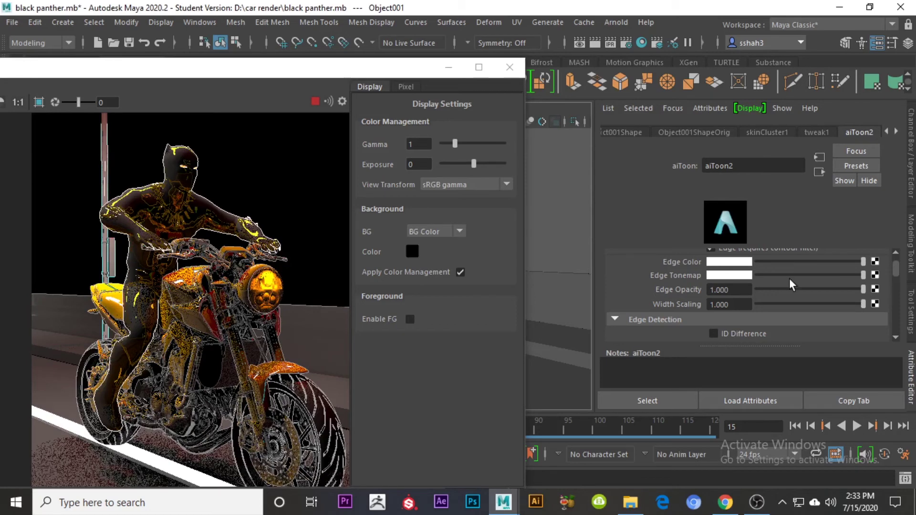
scroll(791, 285, down, 3)
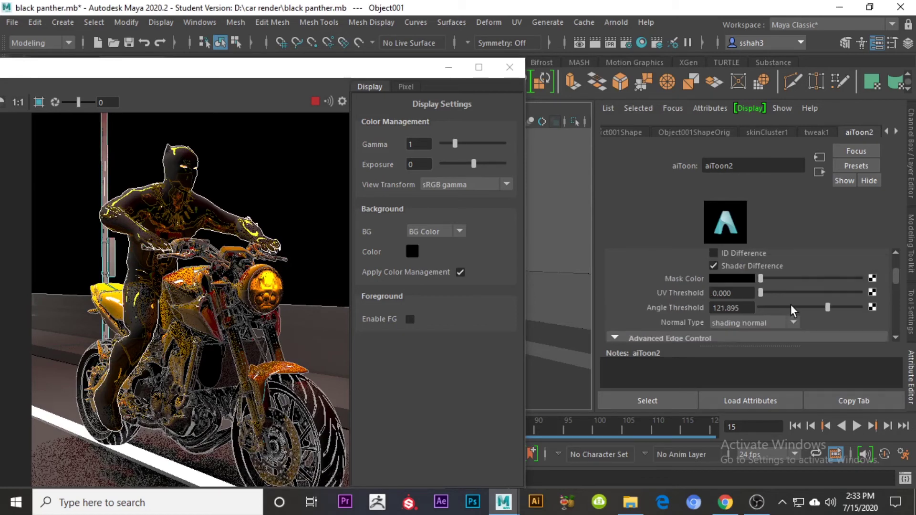
drag(791, 310, 779, 312)
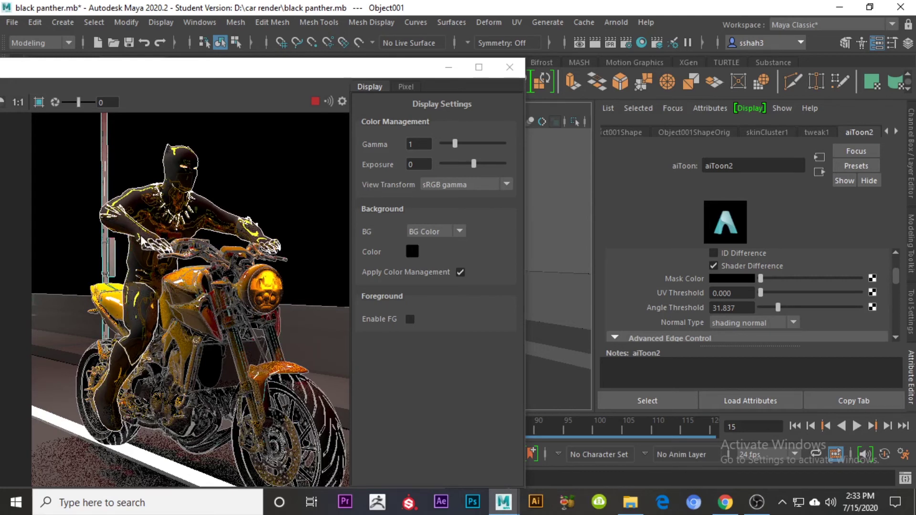
Enable the silhouette in aiToon2 and pick a new silhouette color.
scroll(787, 302, down, 2)
scroll(787, 302, down, 6)
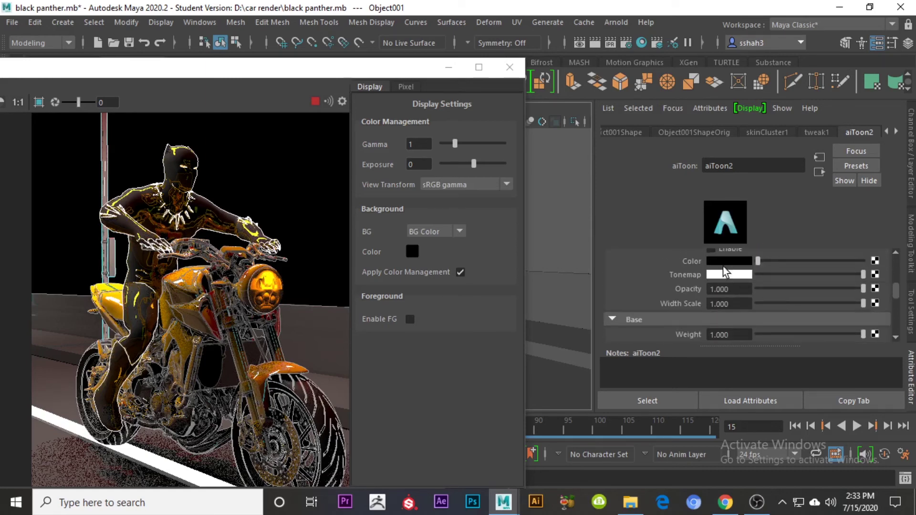
scroll(726, 267, up, 1)
click(711, 288)
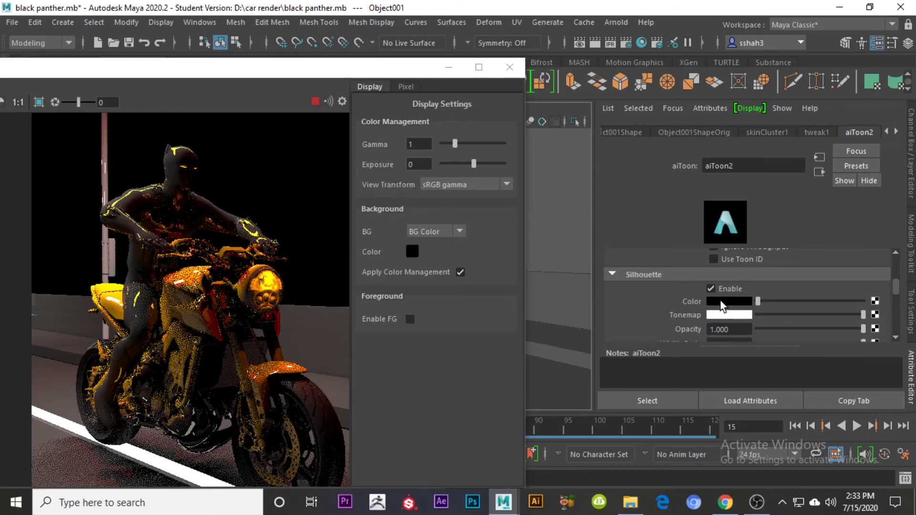
click(722, 302)
click(671, 275)
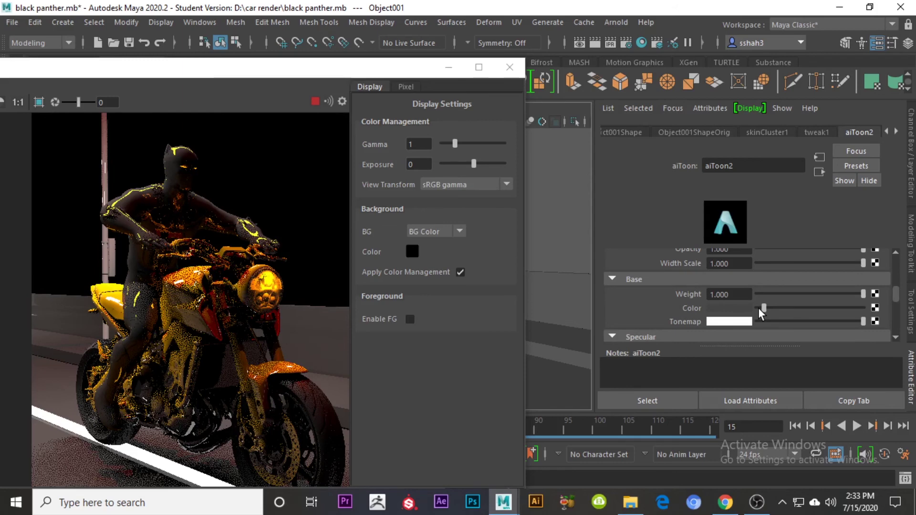
Set aiToon2's base color to dark gray, after trying orange-yellow.
click(750, 309)
click(661, 300)
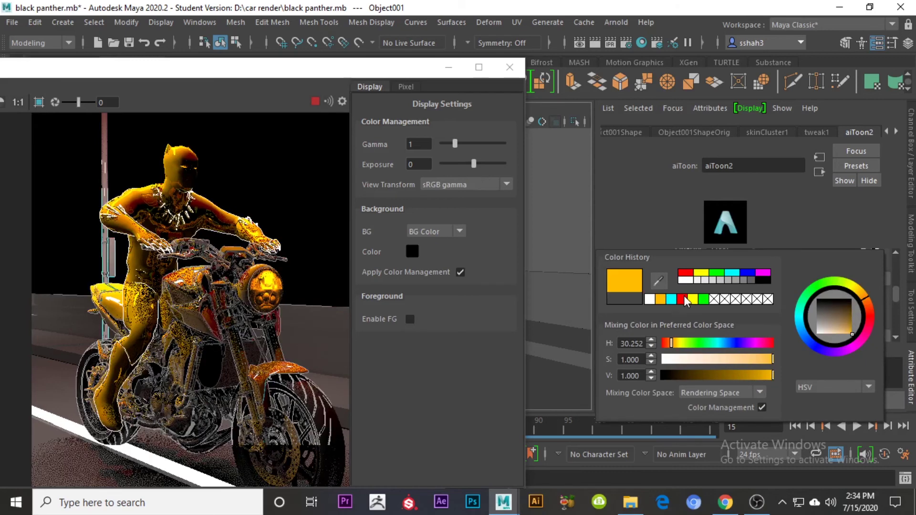
click(752, 281)
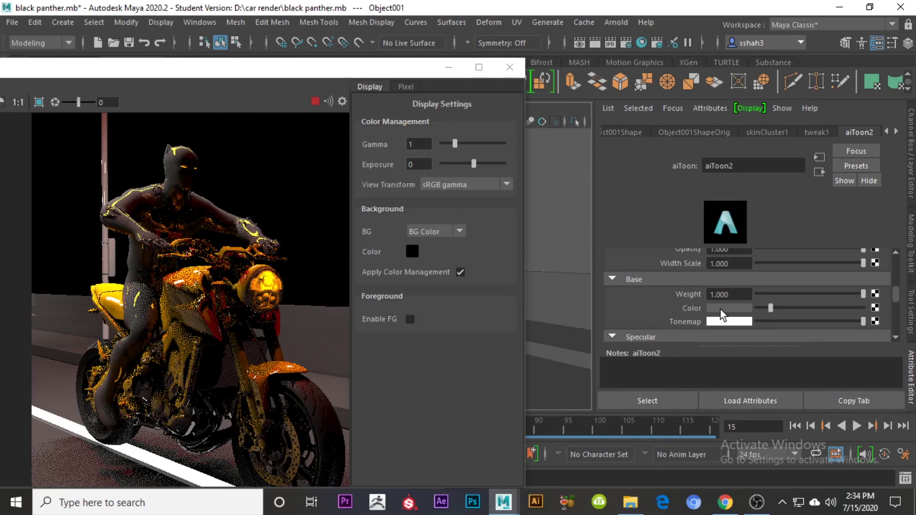
Set aiToon2's specular weight to 0.574 and bring up its Emission settings.
scroll(721, 310, down, 1)
drag(789, 310, 817, 310)
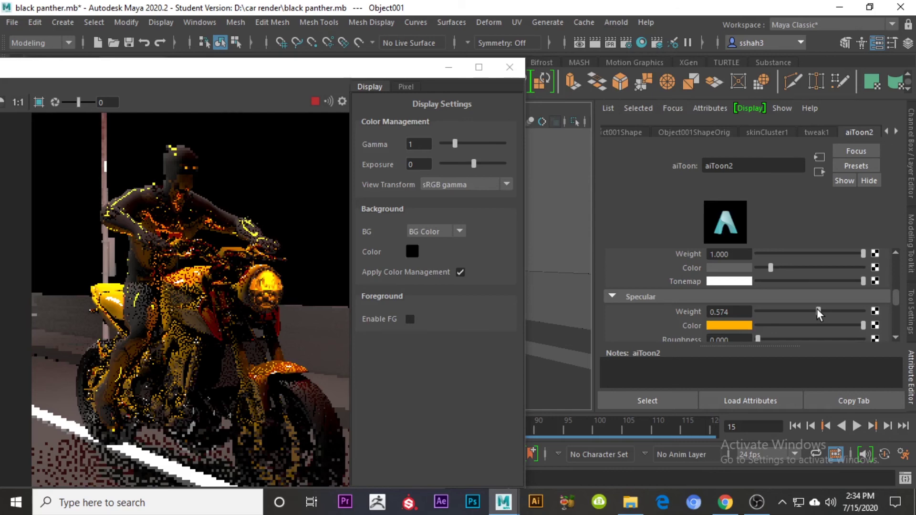
scroll(820, 314, down, 5)
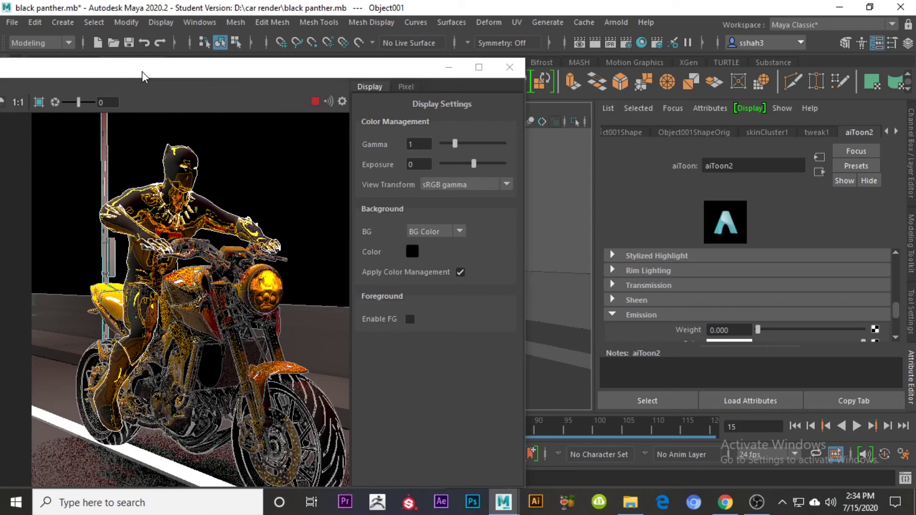
Switch the Arnold render camera to perspShape and move the render window clear of the viewport.
click(369, 82)
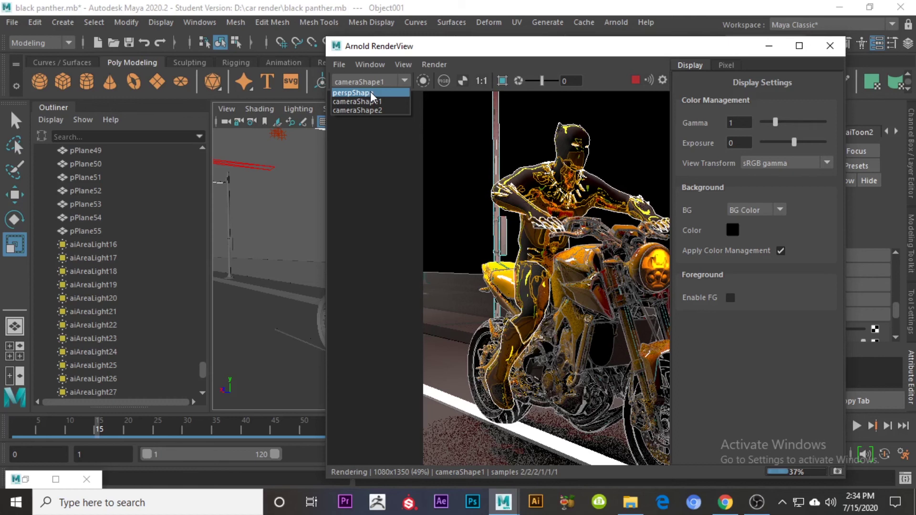
click(362, 93)
drag(555, 39, 696, 33)
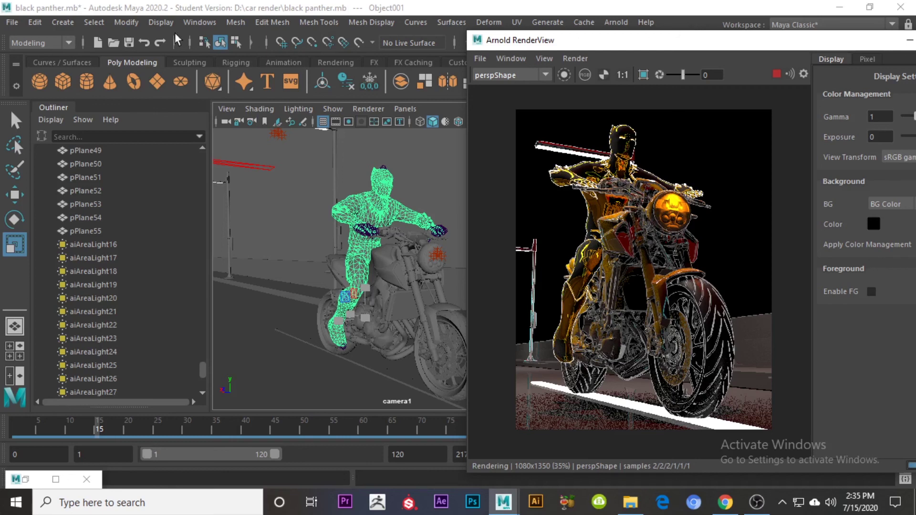
Preview the toon render at several frames of the animation, going from frame 1 to frame 46.
click(17, 428)
click(16, 429)
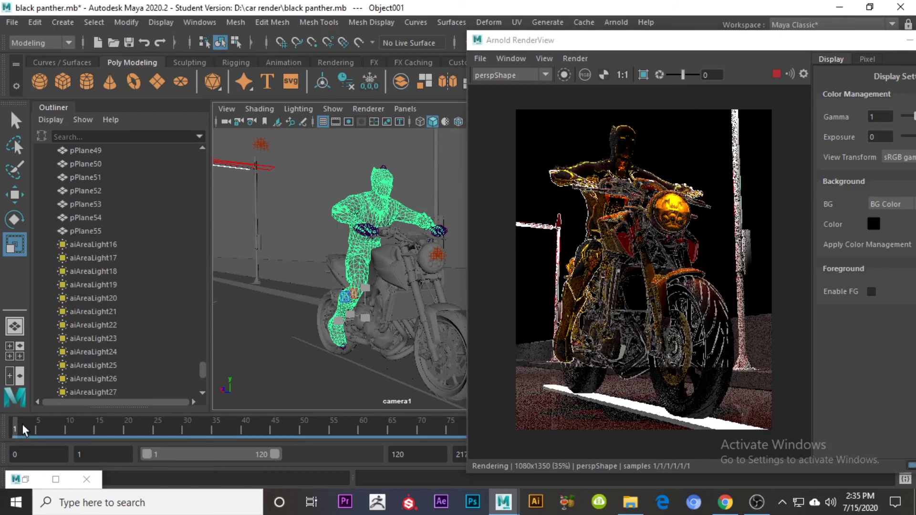
click(28, 429)
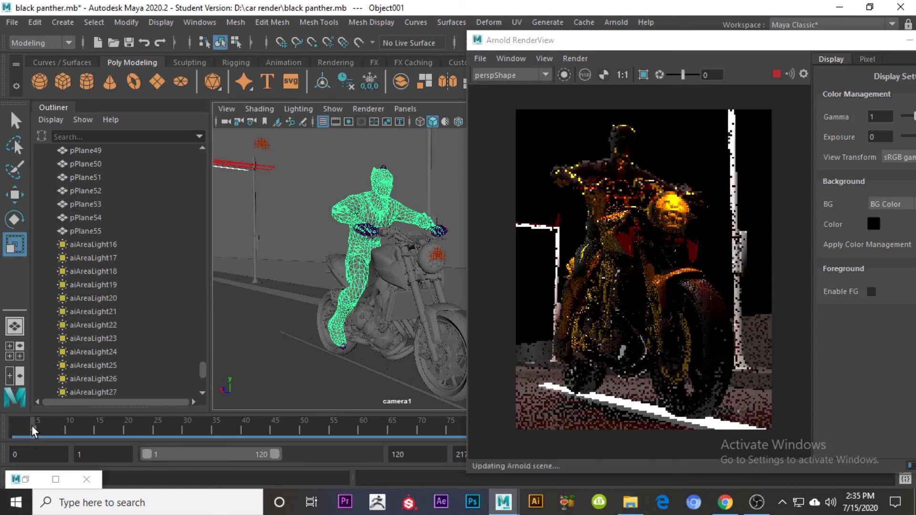
click(42, 430)
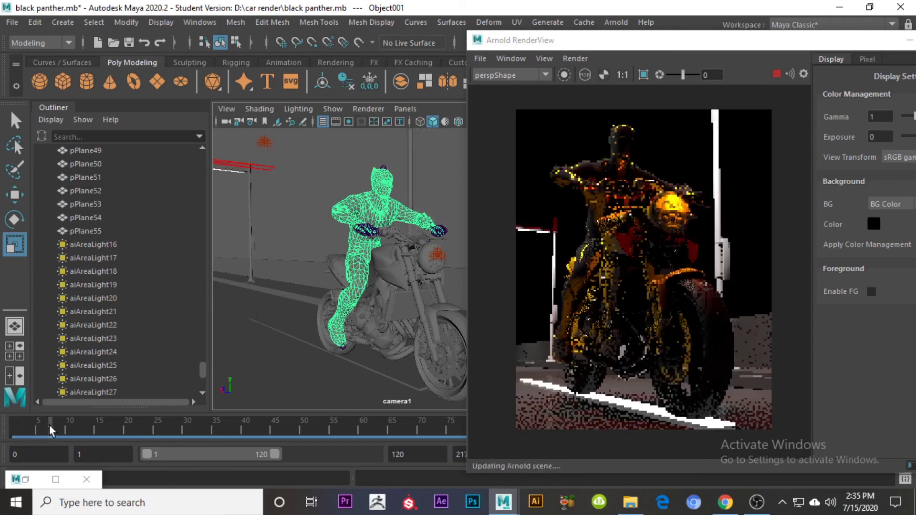
click(60, 429)
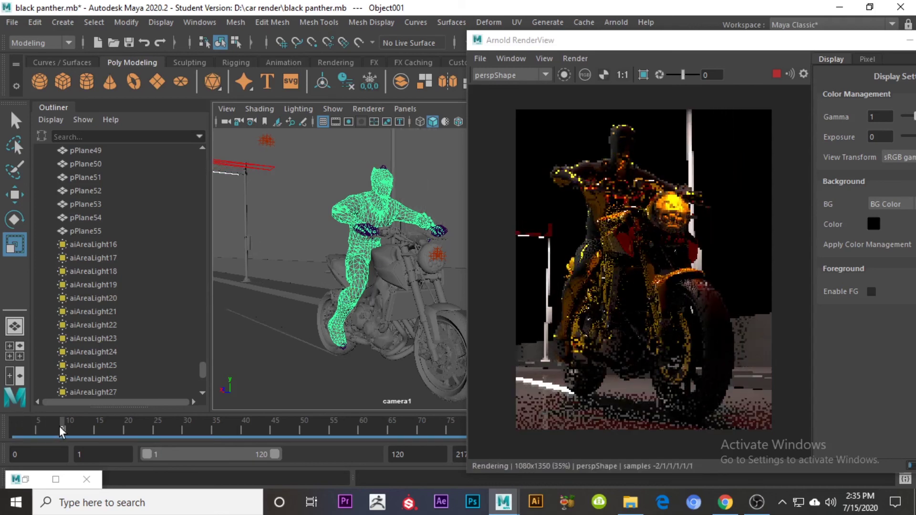
click(68, 429)
drag(66, 427, 233, 450)
drag(233, 444, 276, 445)
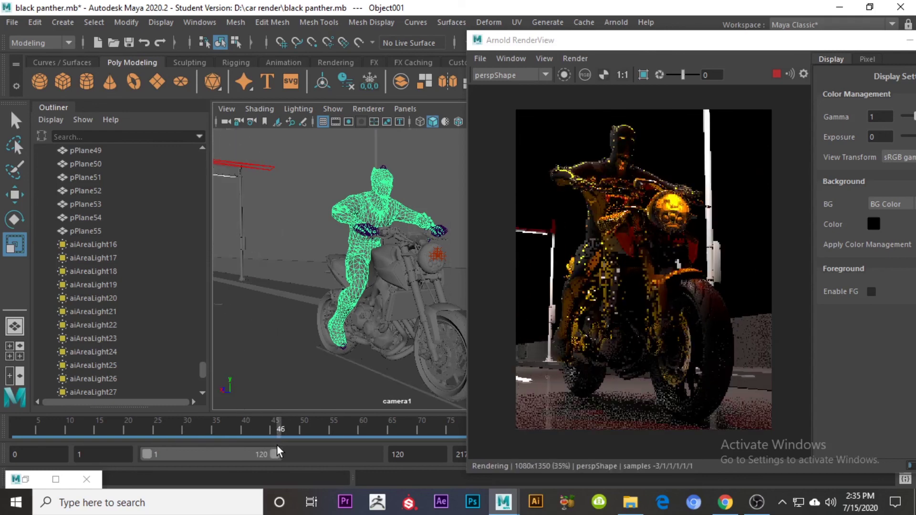